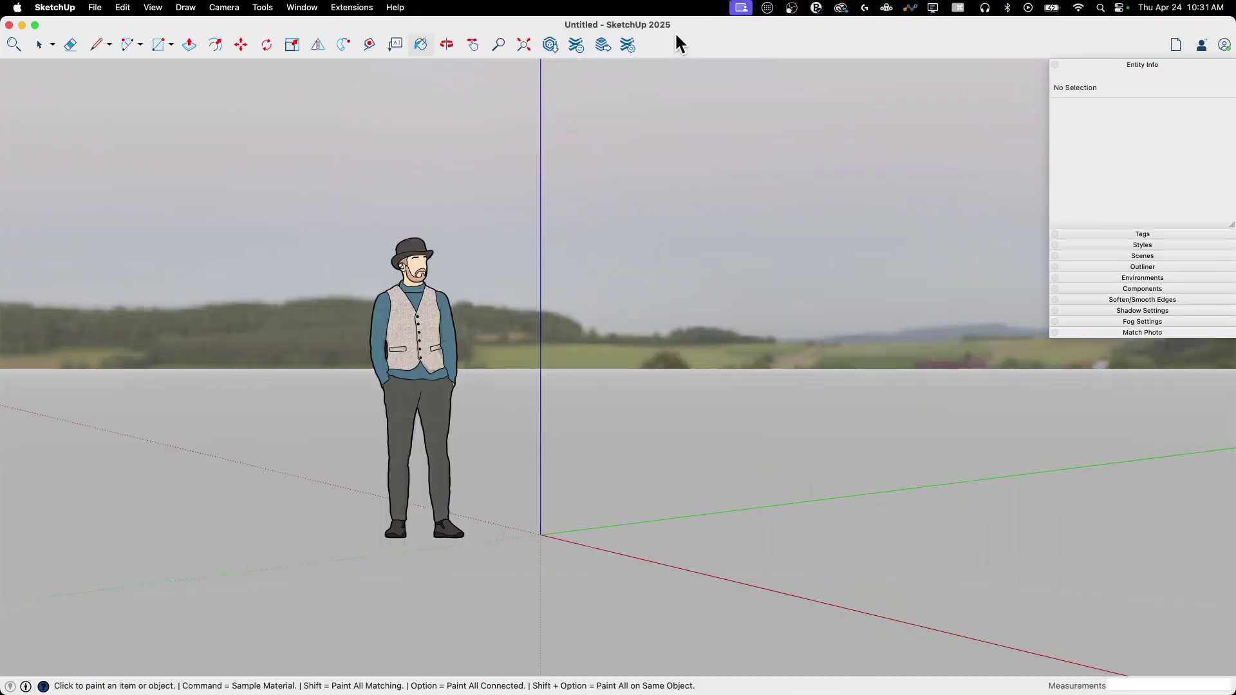
Step: Draw an upright rectangular face about 5' 10" tall, starting at the origin and running along the red axis
mouse_move(607, 575)
middle_down()
mouse_move(598, 533)
mouse_move(621, 483)
mouse_move(581, 482)
mouse_move(544, 530)
mouse_move(662, 472)
mouse_move(596, 513)
mouse_move(563, 490)
mouse_move(538, 510)
mouse_move(515, 505)
mouse_move(629, 386)
middle_up()
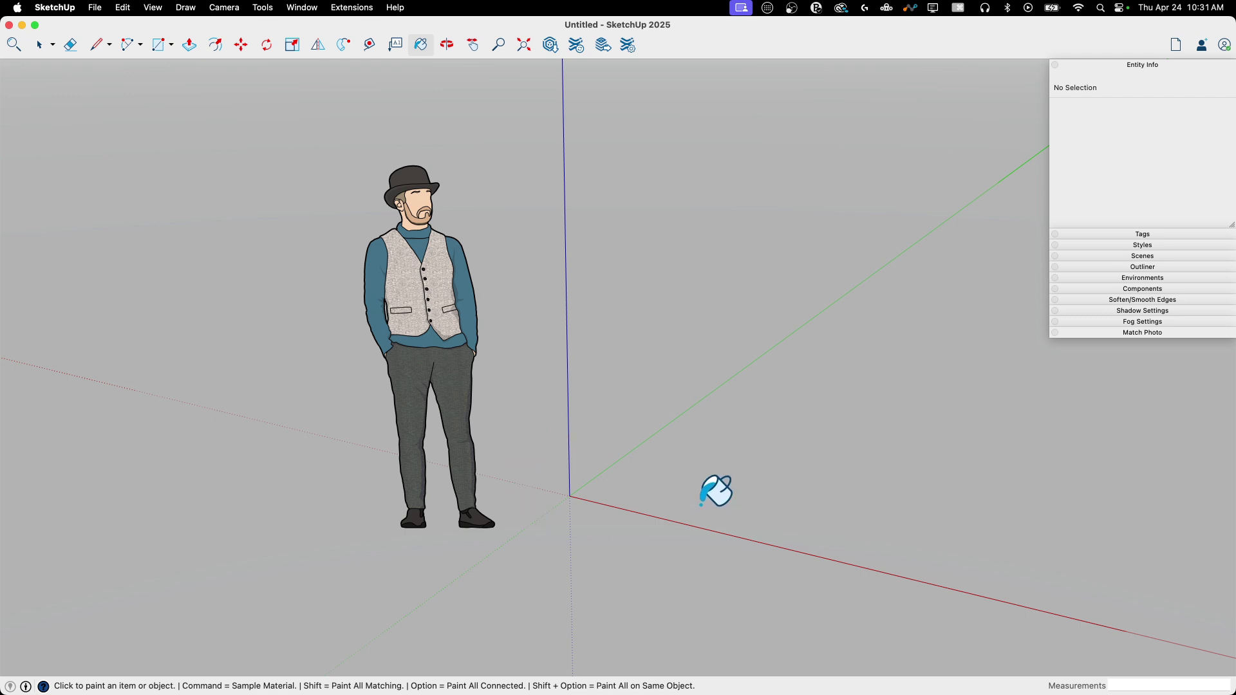
mouse_move(650, 468)
middle_down()
mouse_move(601, 570)
mouse_move(547, 433)
mouse_move(586, 481)
middle_up()
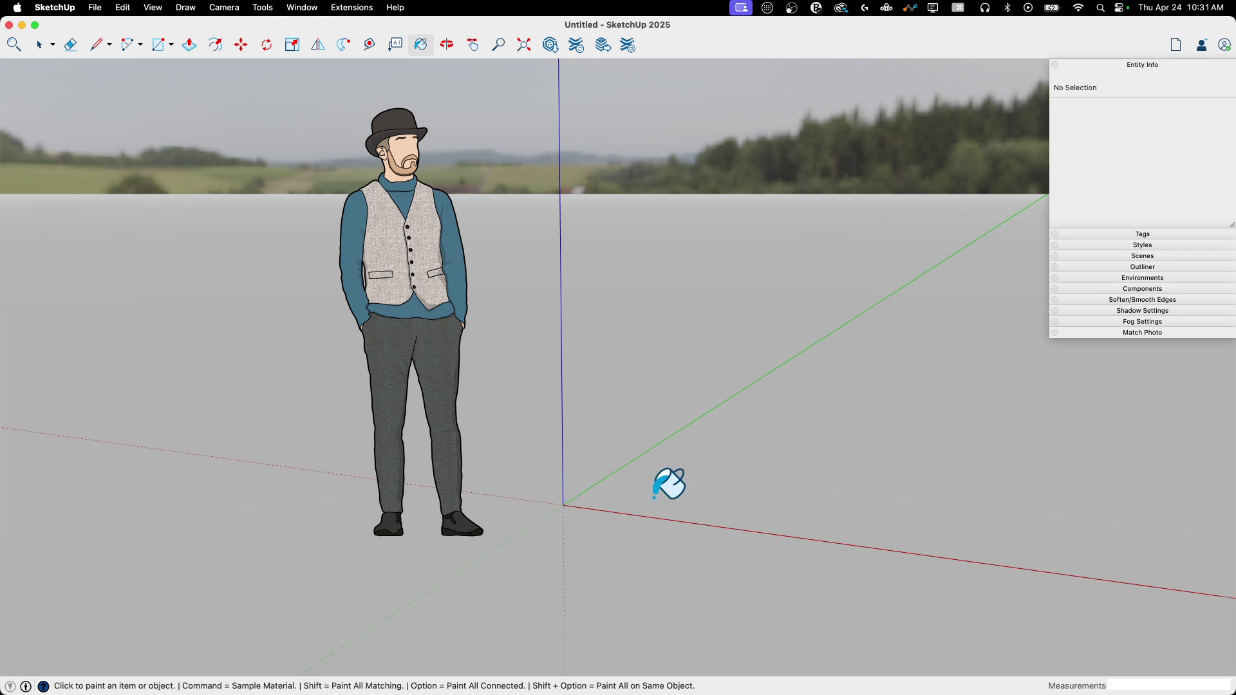
key(l)
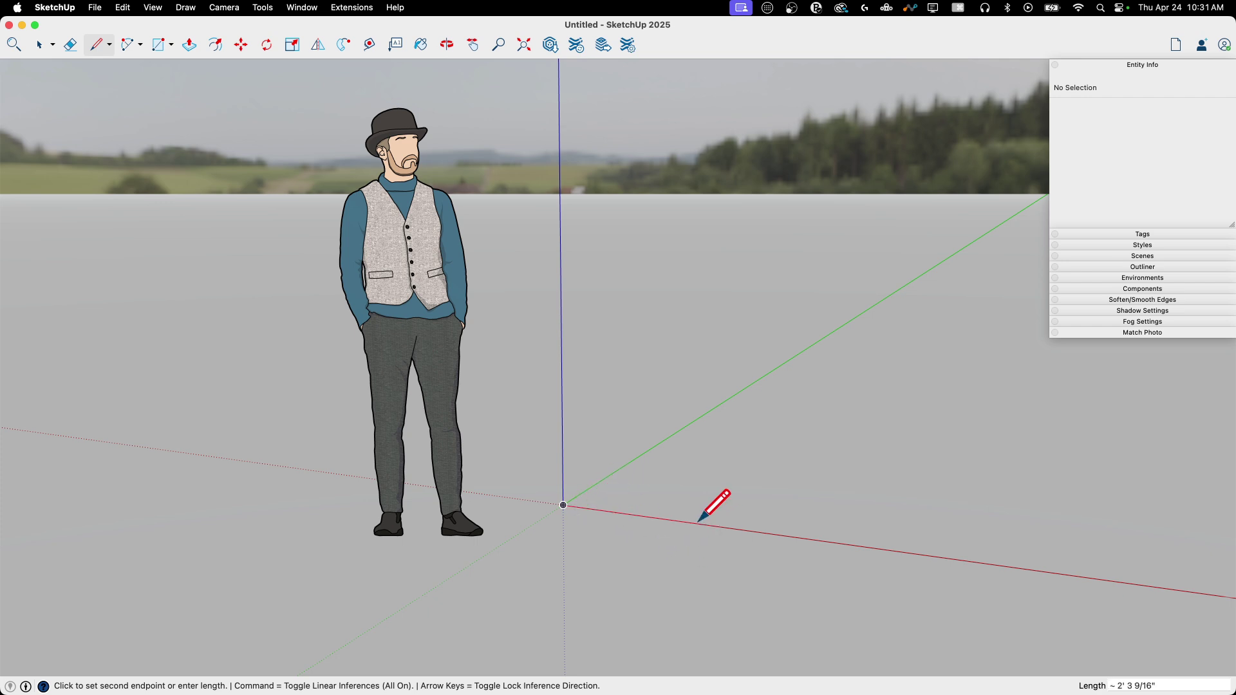
middle_drag(698, 521, 716, 519)
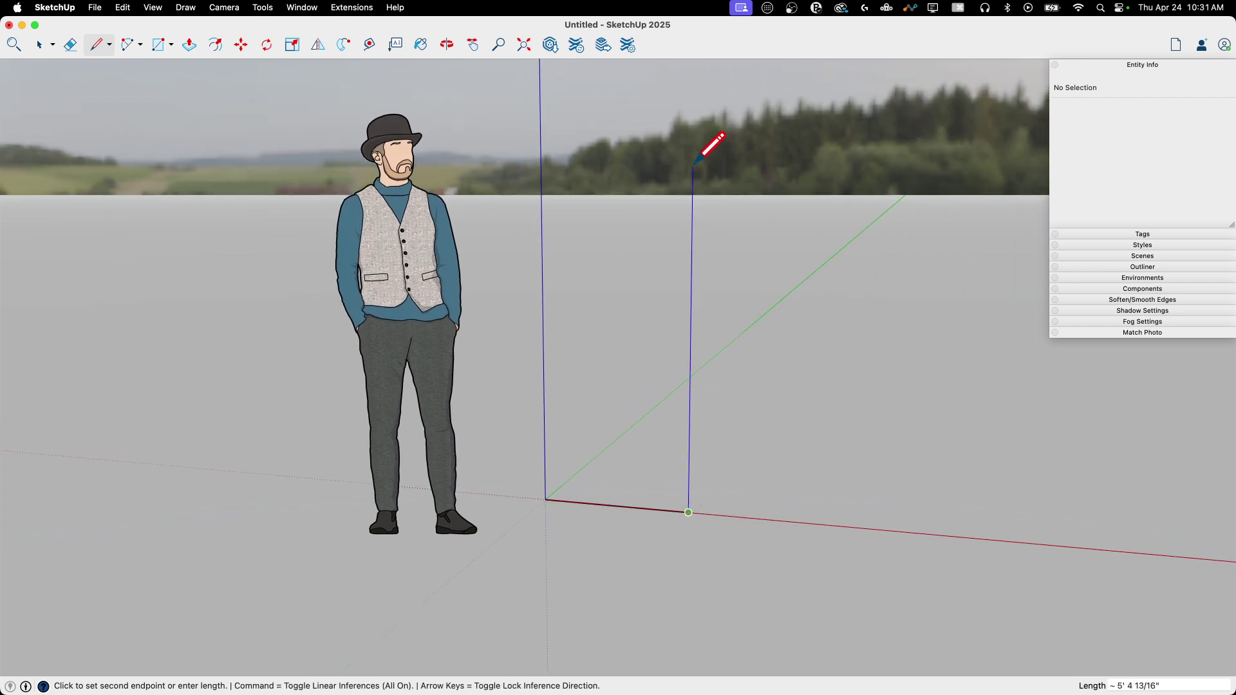
click(692, 137)
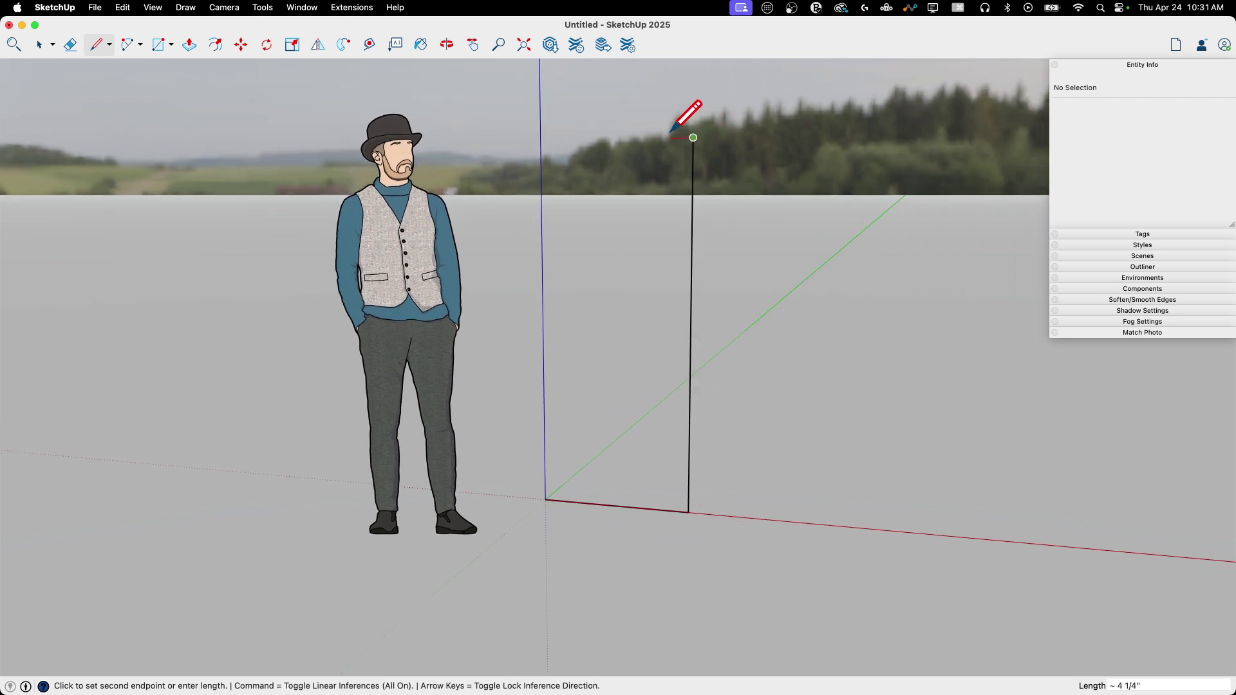
click(540, 140)
click(545, 499)
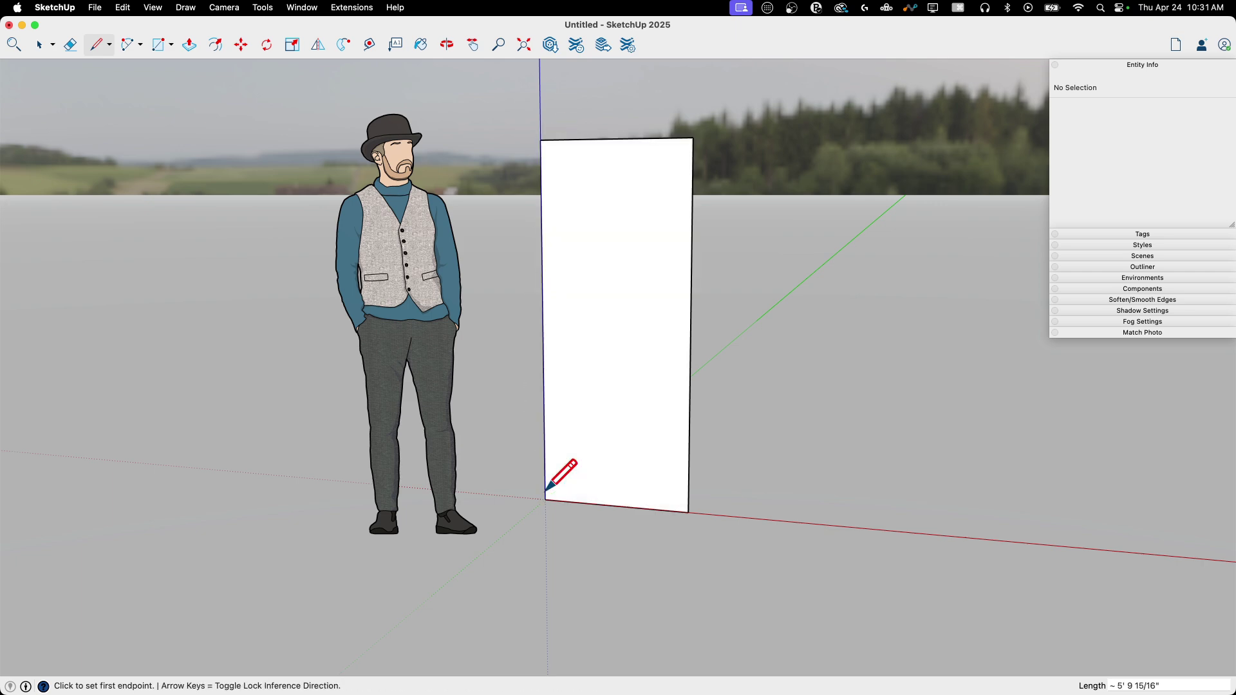
Step: Erase the standing person figure next to the upright face
middle_drag(632, 437, 579, 235)
key(space)
scroll(578, 233, up, 2)
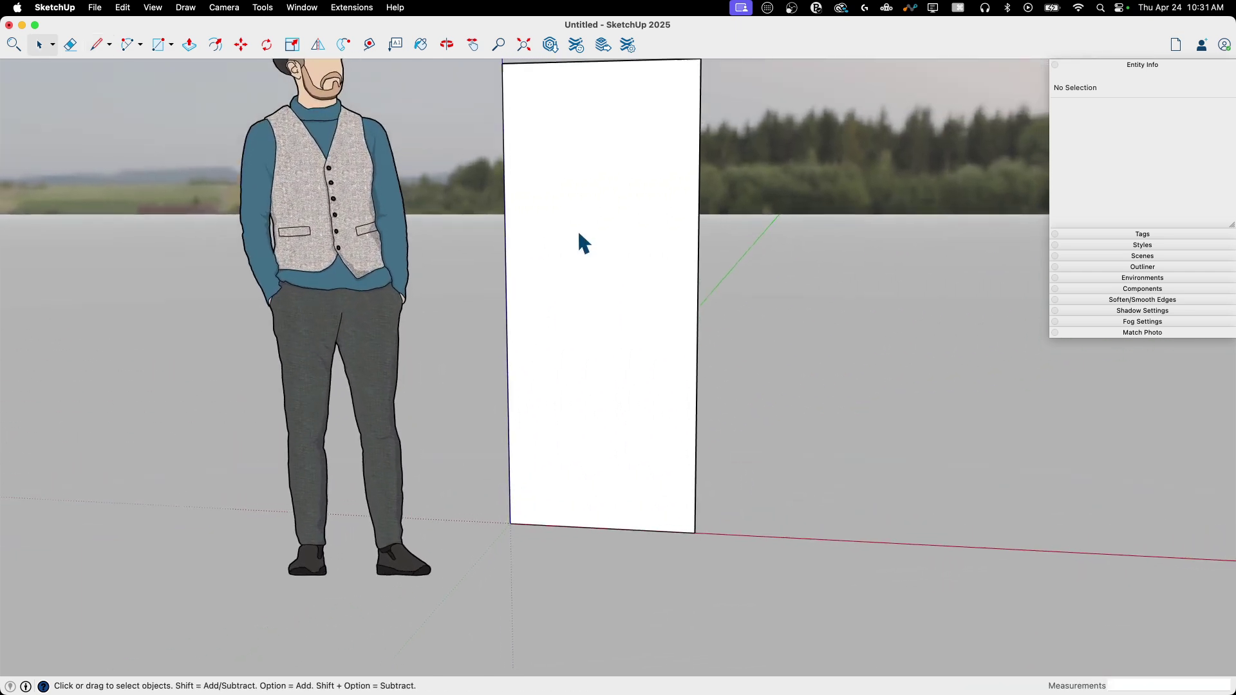
scroll(576, 233, down, 1)
middle_drag(585, 643, 544, 555)
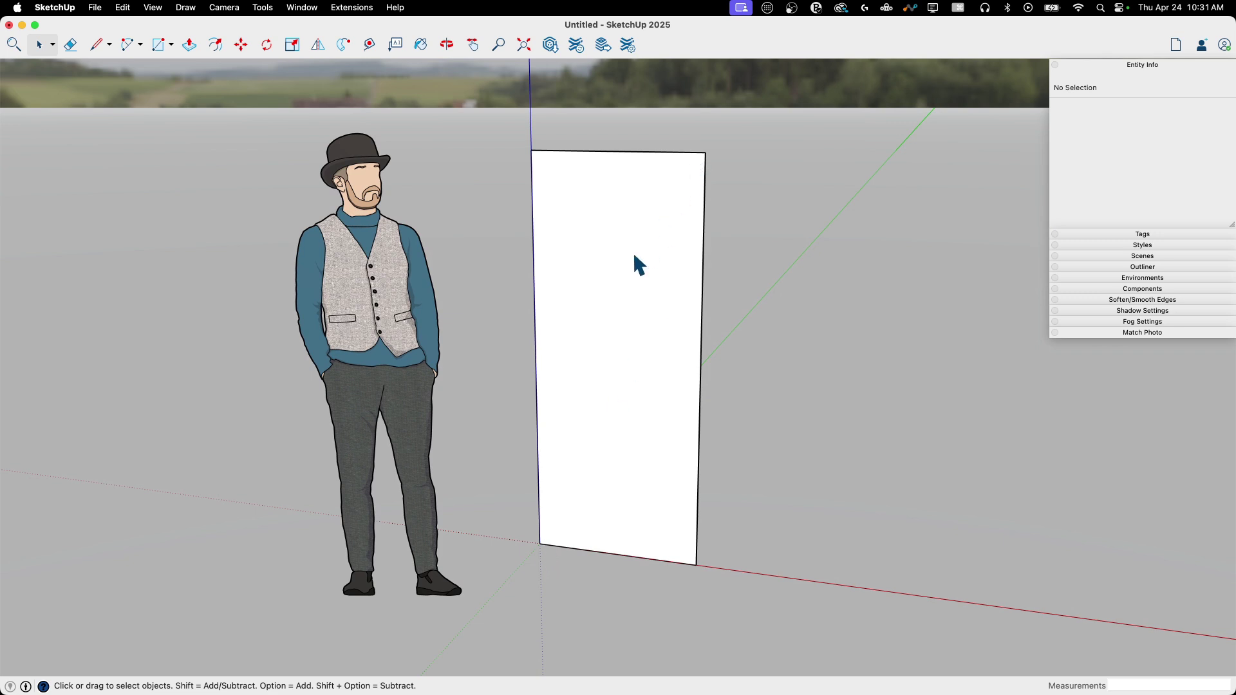
middle_drag(639, 254, 643, 250)
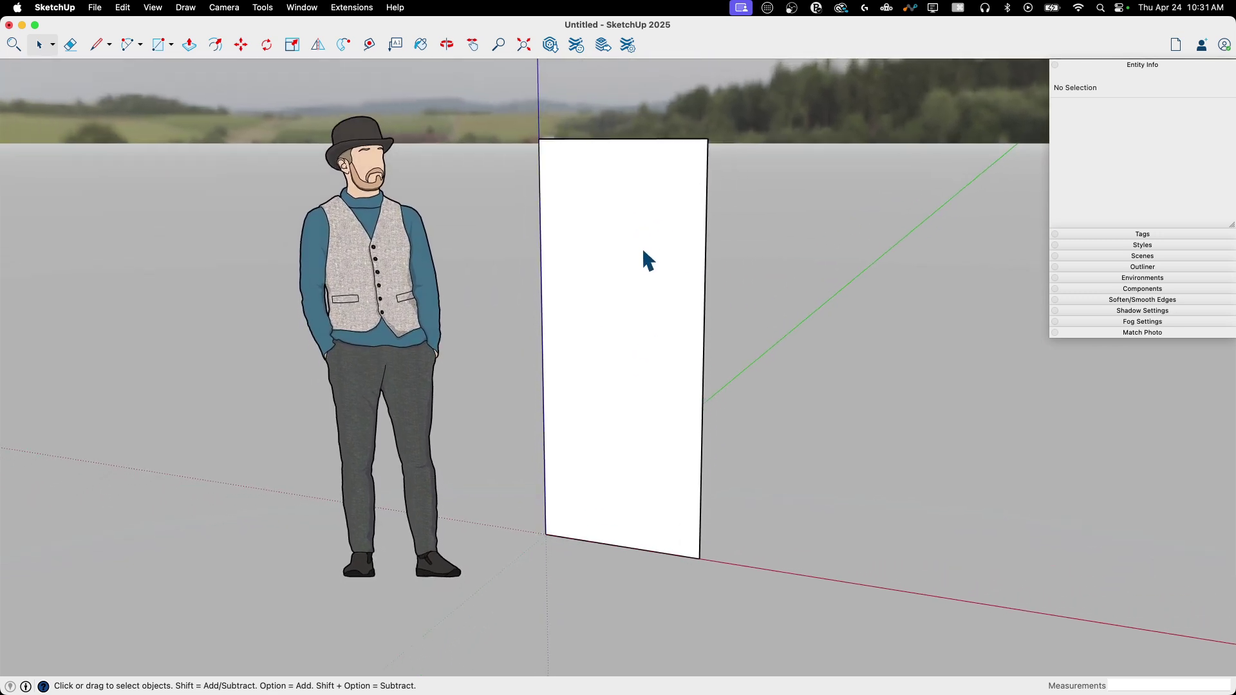
scroll(643, 250, up, 2)
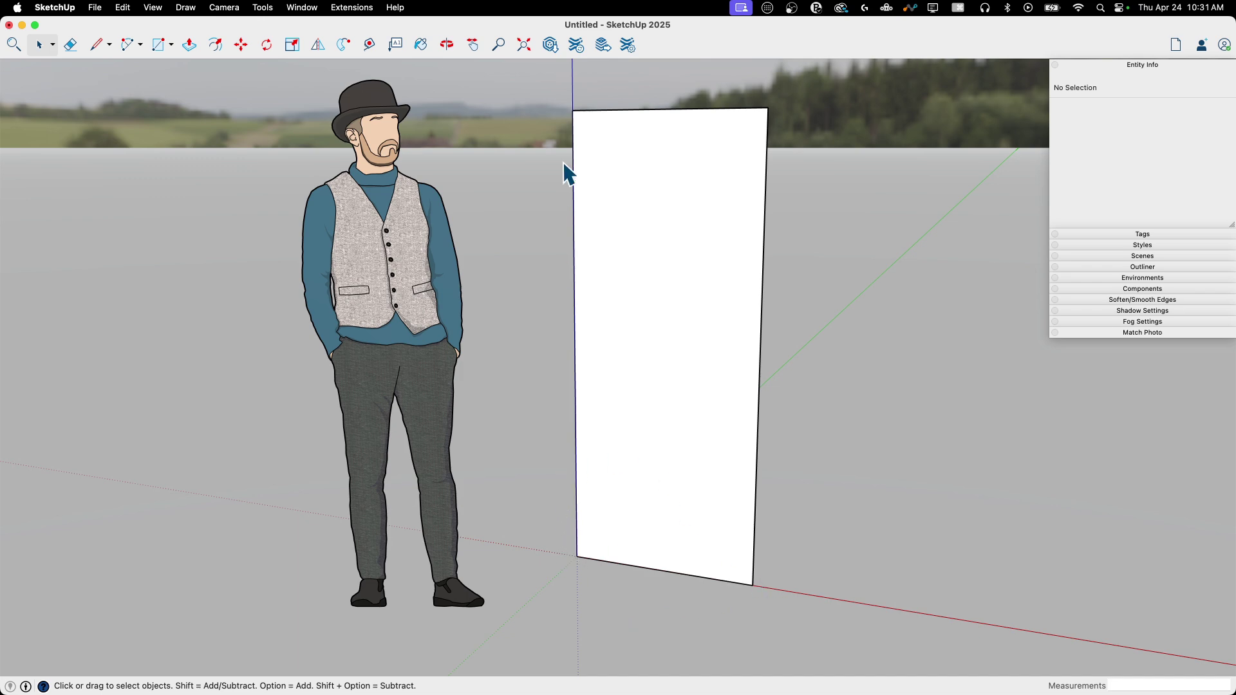
mouse_move(561, 462)
middle_down()
mouse_move(535, 344)
mouse_move(592, 535)
mouse_move(681, 329)
middle_up()
mouse_move(546, 316)
middle_down()
mouse_move(475, 199)
mouse_move(547, 224)
mouse_move(521, 251)
middle_up()
key(e)
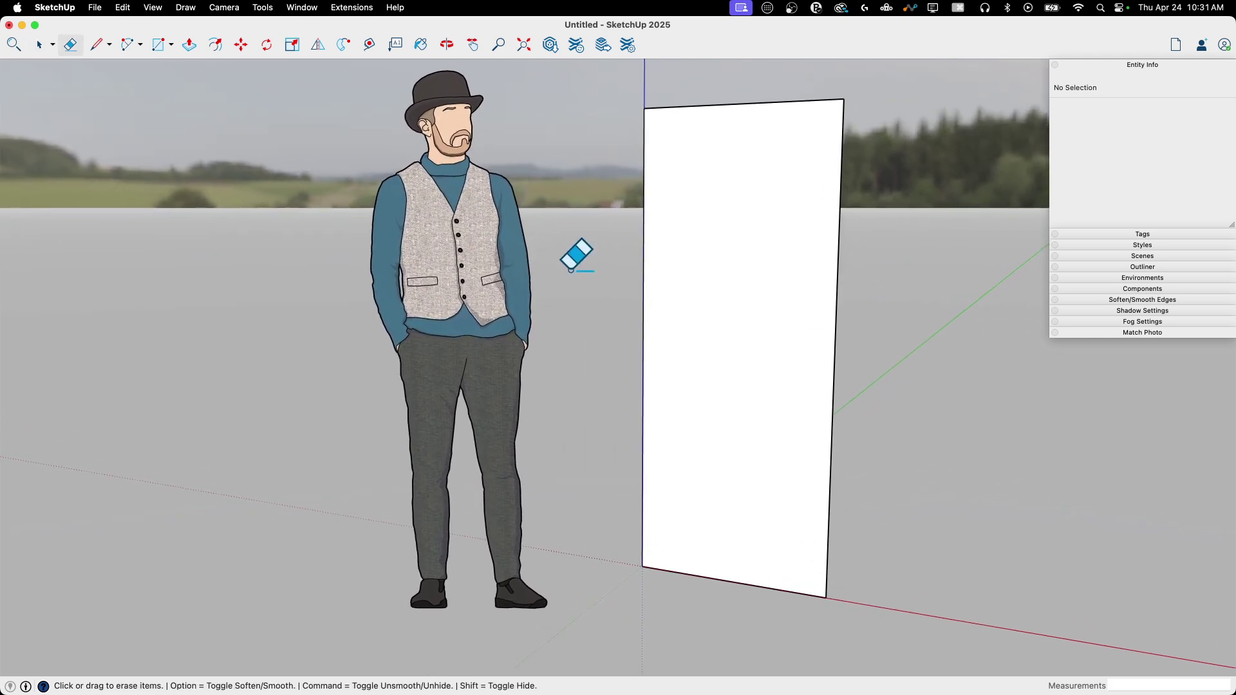
click(537, 280)
scroll(543, 270, up, 5)
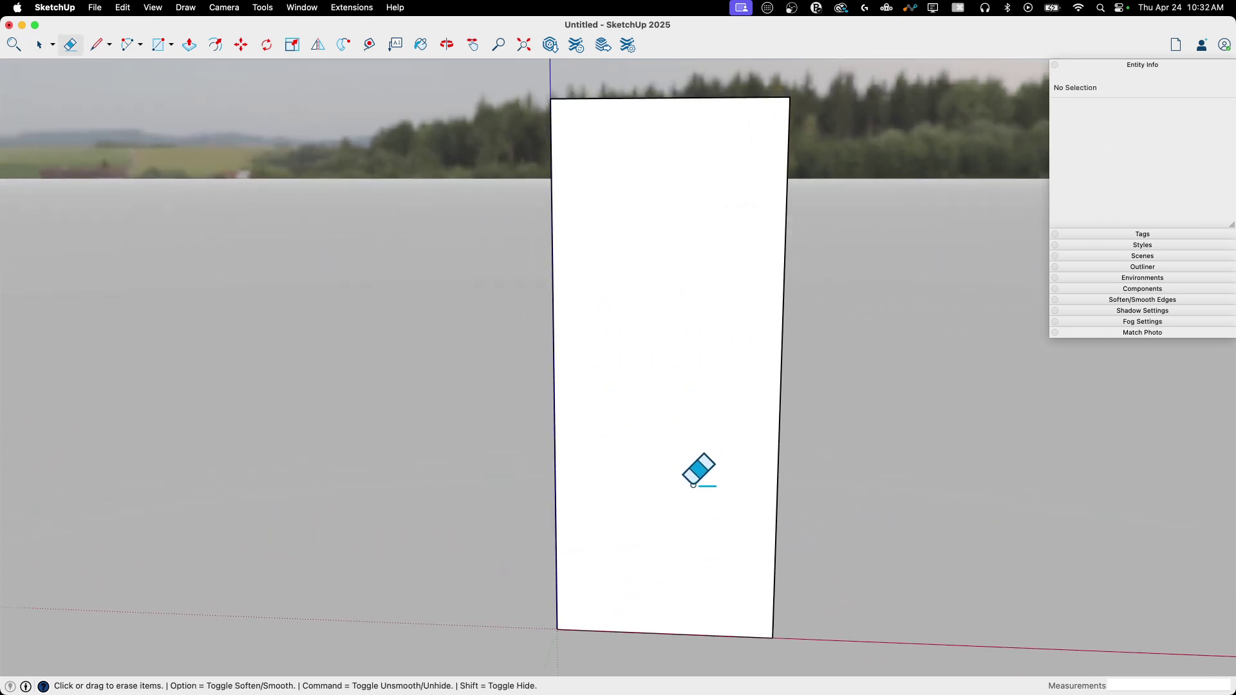
Step: Draw a base outline about 1' 8 3/4" long and 3 1/16" high on the face, at its lower corner on the blue axis
key(space)
scroll(601, 447, down, 2)
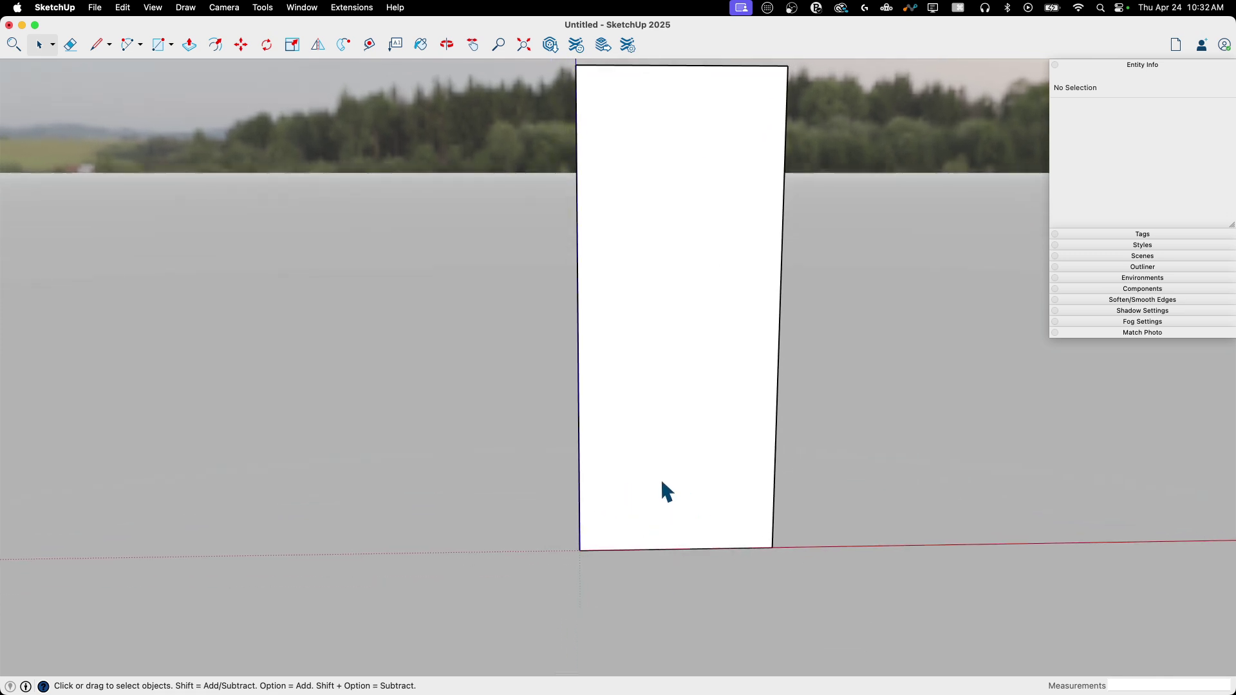
scroll(661, 483, up, 3)
key(l)
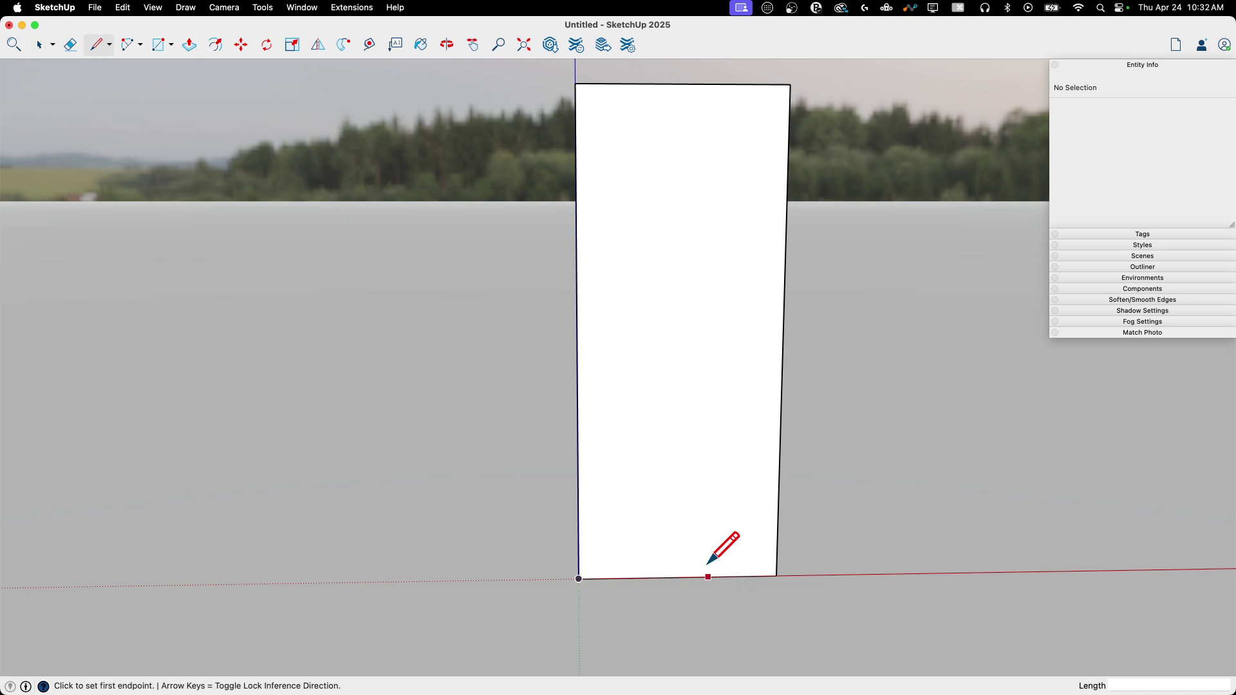
click(720, 576)
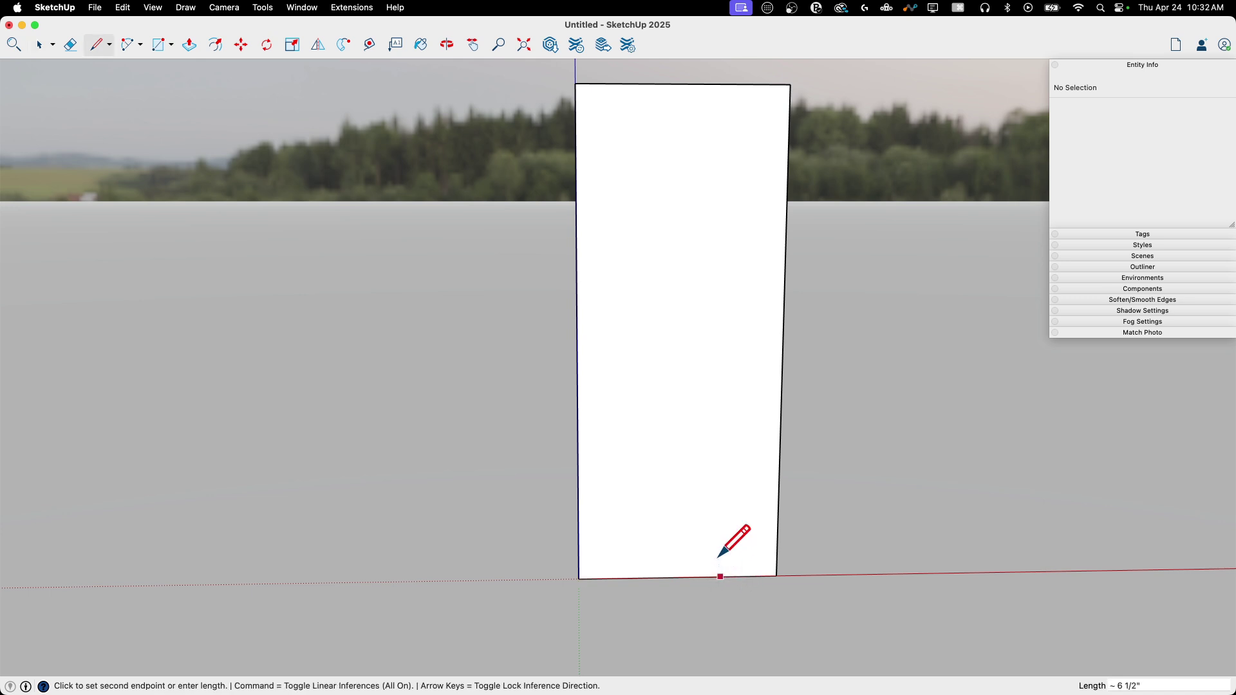
middle_drag(718, 558, 721, 555)
click(722, 561)
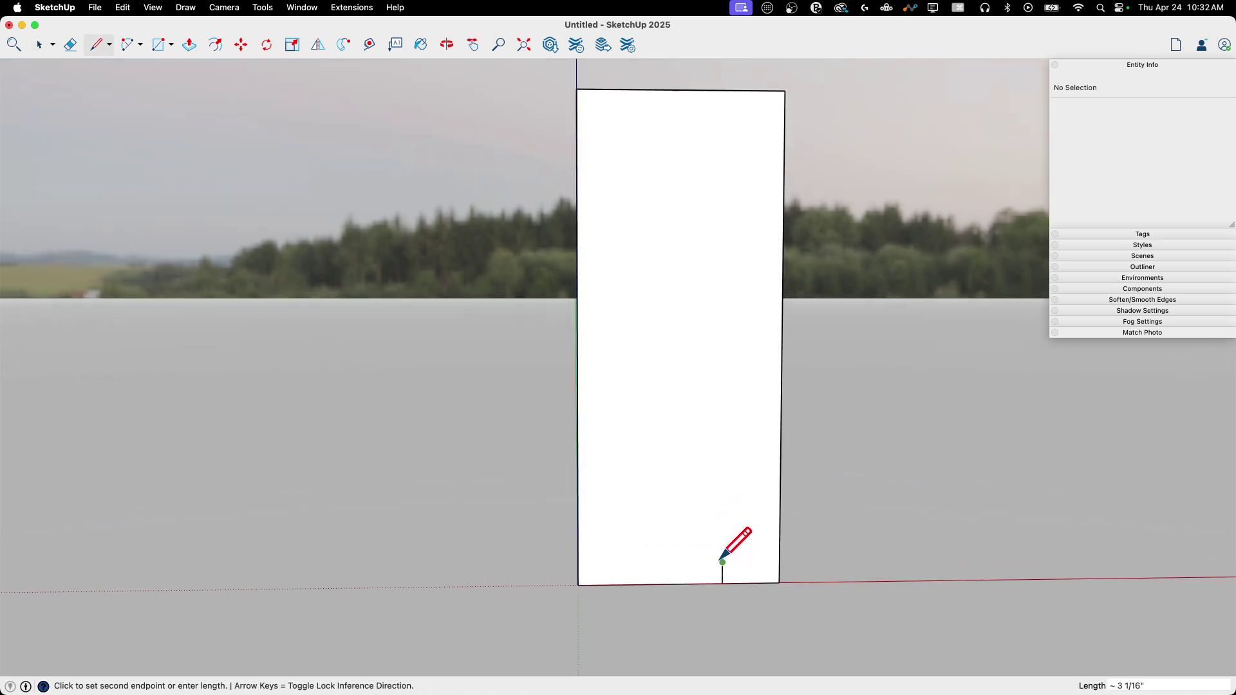
click(577, 563)
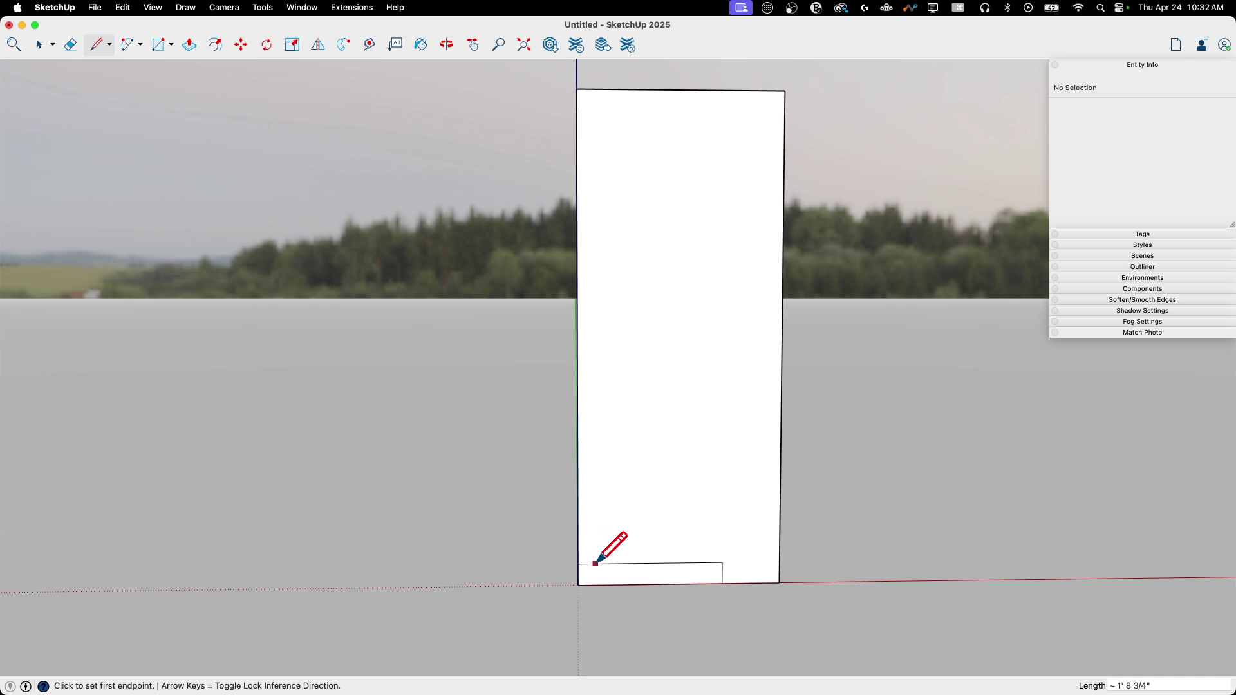
Step: Outline a narrow vertical stem rising from the base along the blue axis, and extend its top line horizontally to above the base's outer end
click(594, 368)
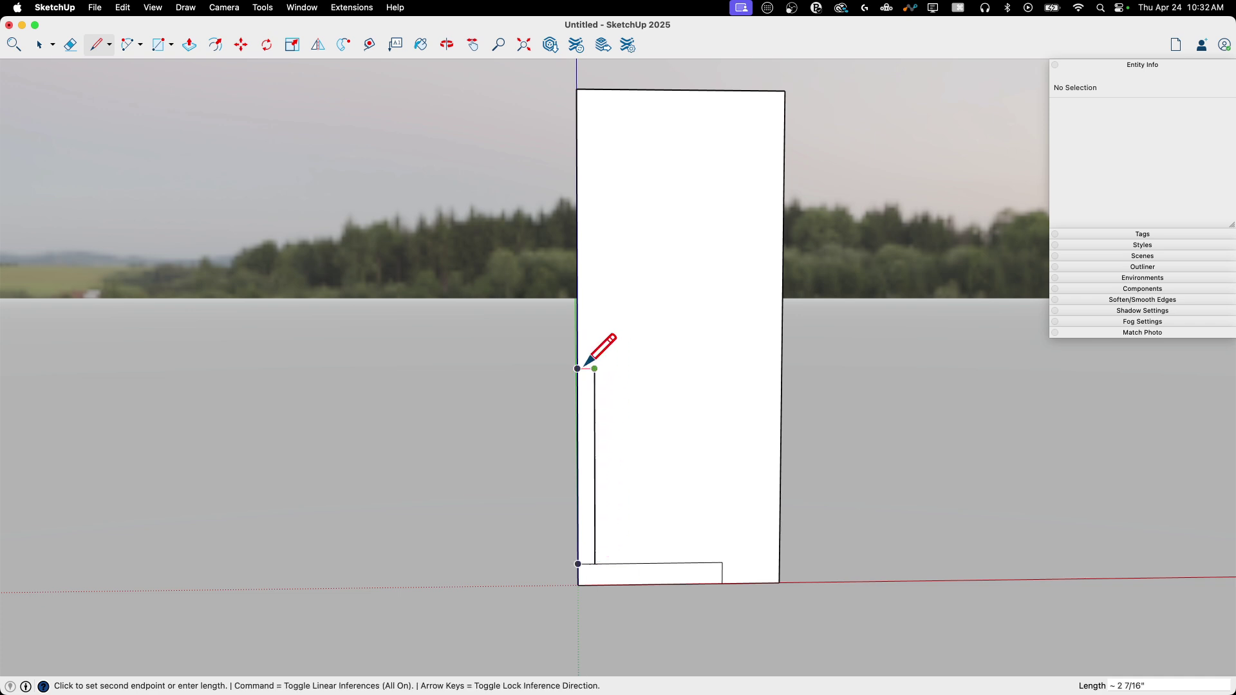
click(578, 368)
click(594, 368)
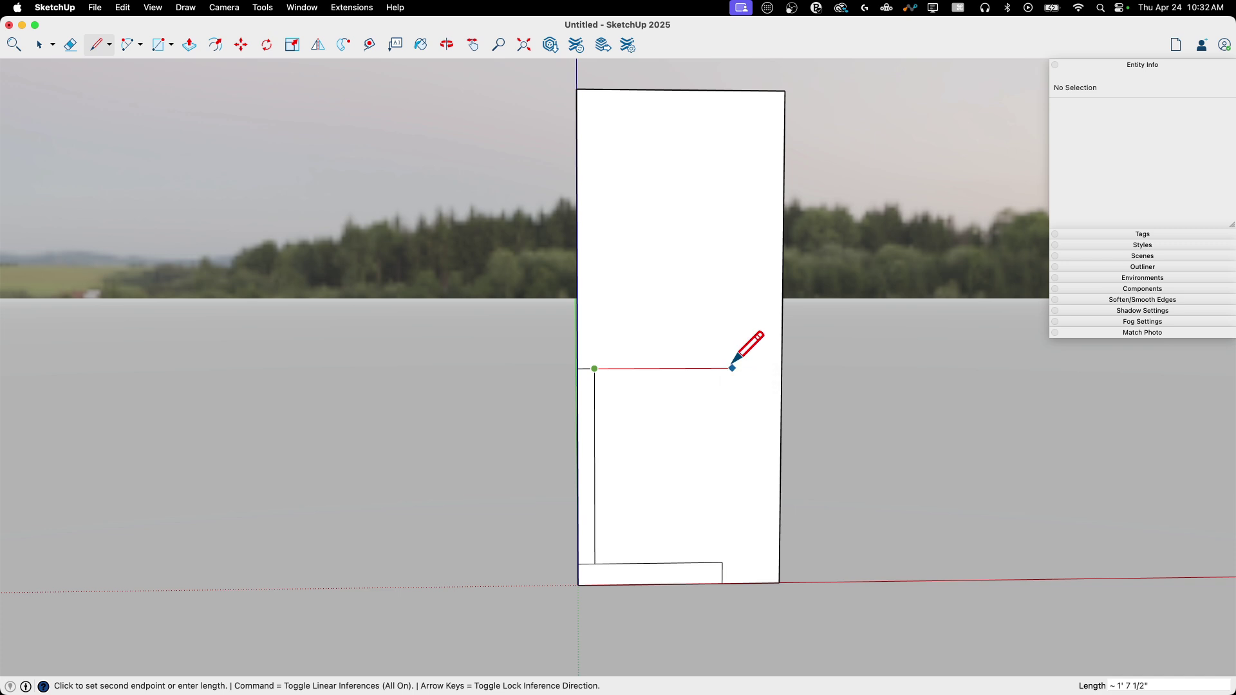
click(723, 368)
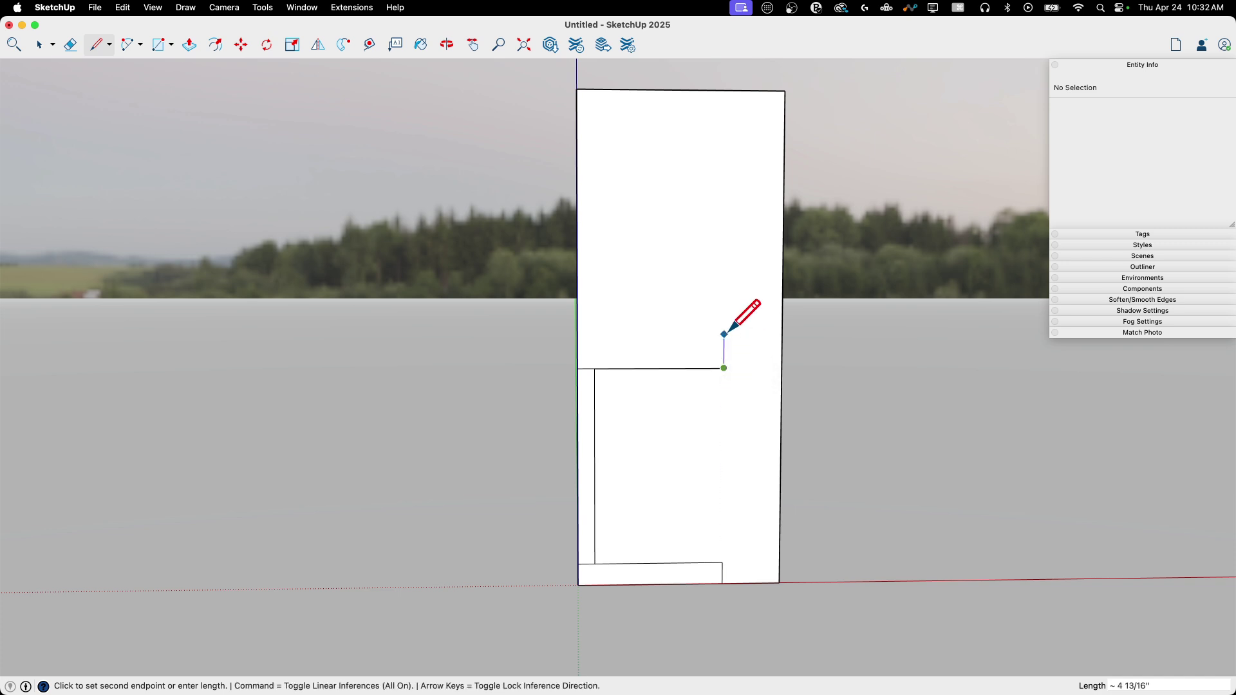
Step: Draw a vertical line from the horizontal line's outer end up to near the face's top edge, plus a 6 1/8" horizontal line inward from its upper end
click(725, 125)
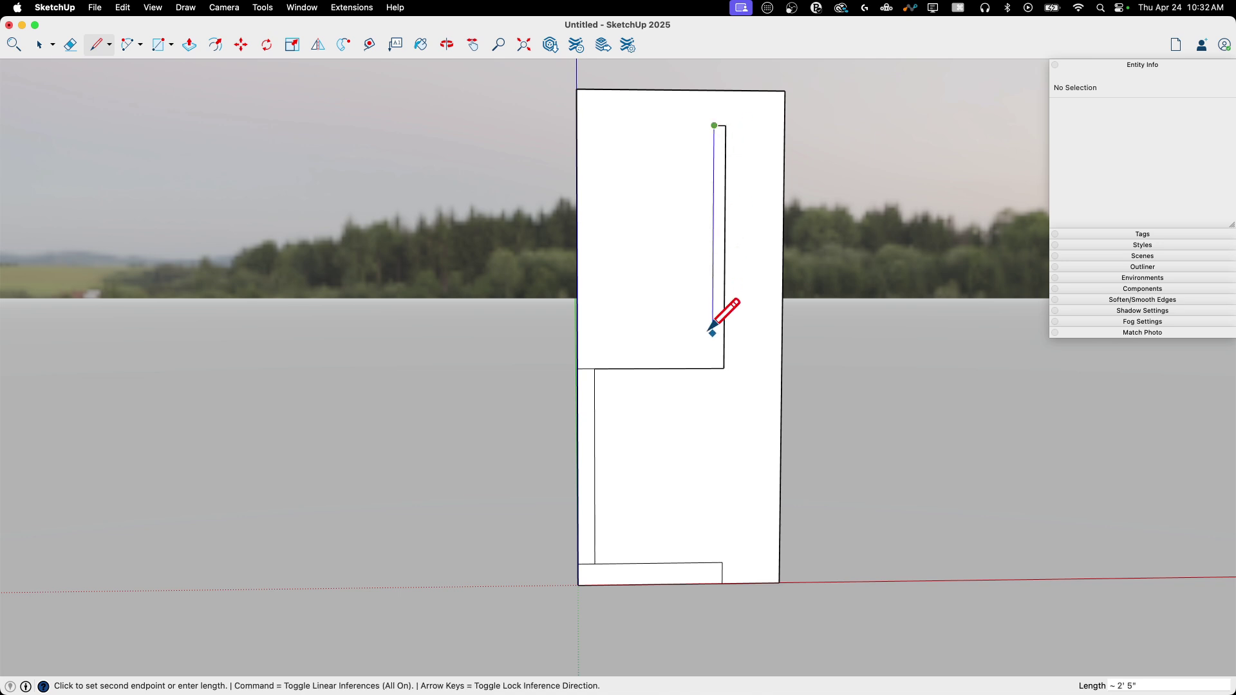
key(e)
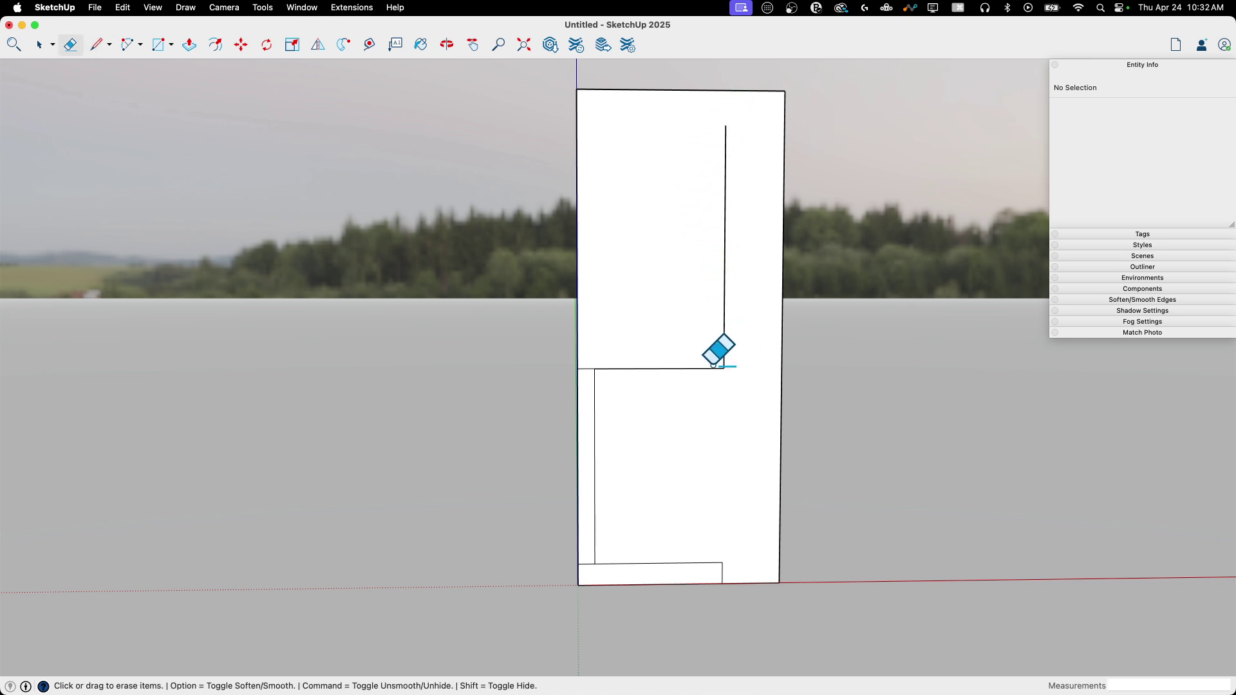
mouse_move(714, 362)
middle_down()
mouse_move(695, 456)
mouse_move(756, 514)
mouse_move(744, 426)
mouse_move(631, 303)
mouse_move(648, 367)
mouse_move(722, 262)
mouse_move(576, 347)
mouse_move(710, 218)
middle_up()
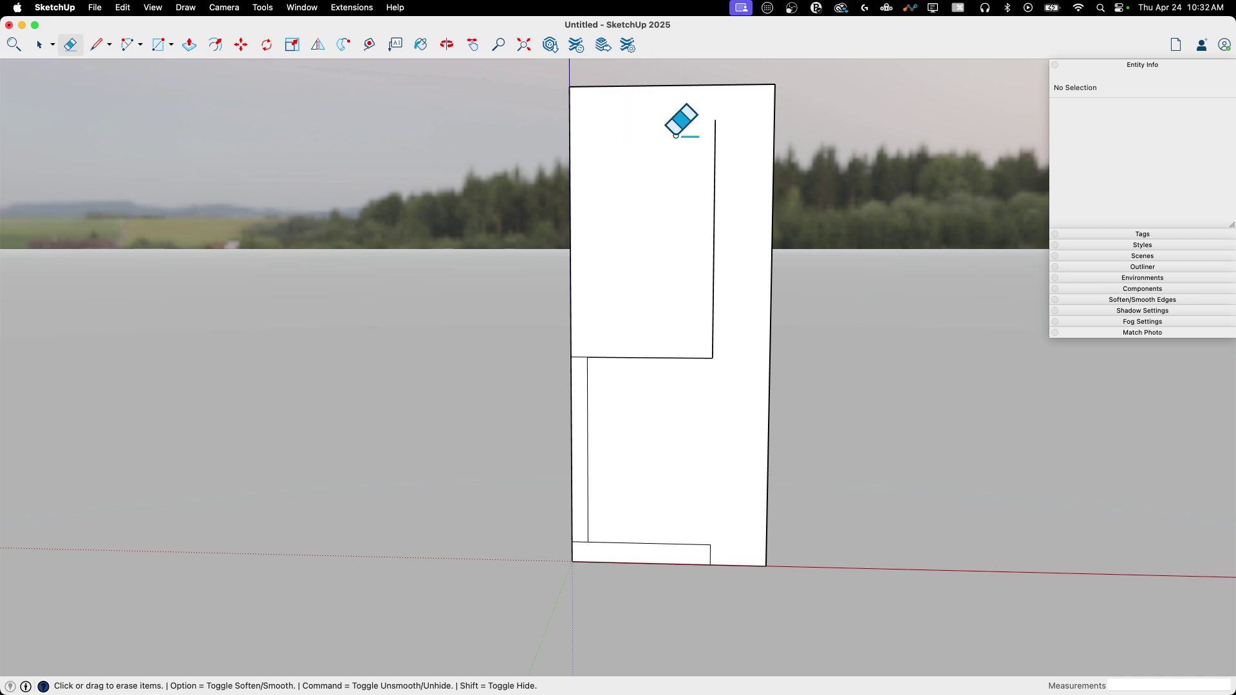
key(l)
click(715, 119)
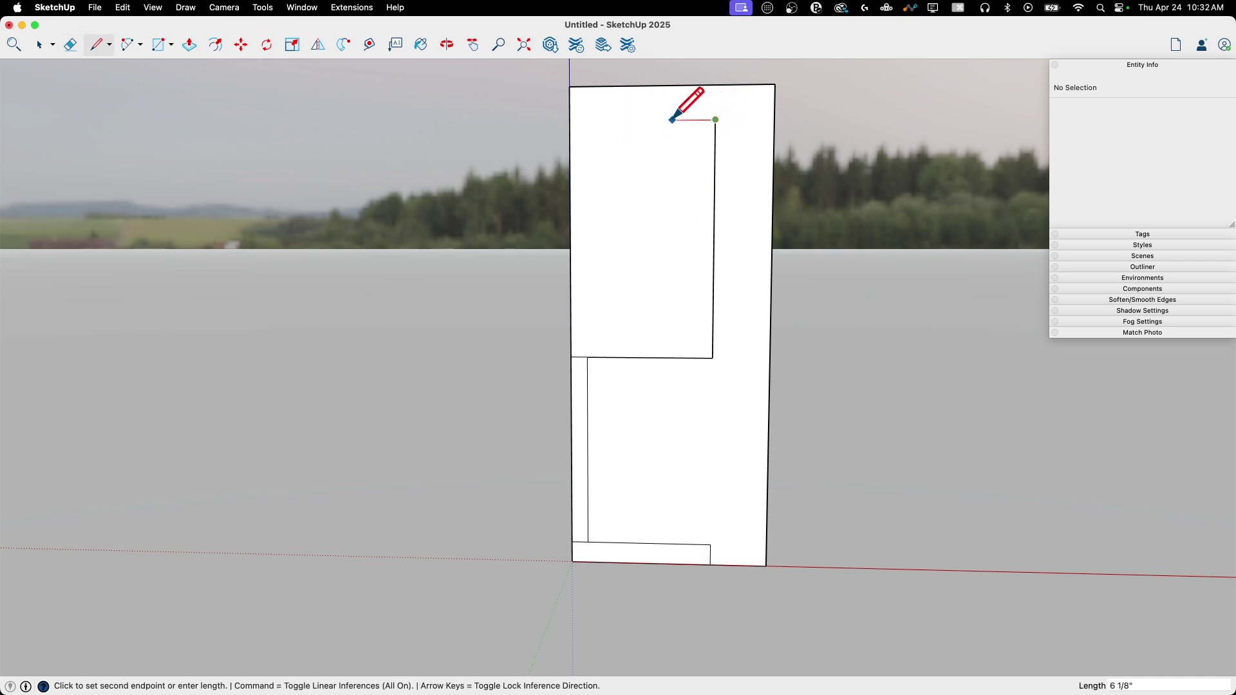
click(671, 120)
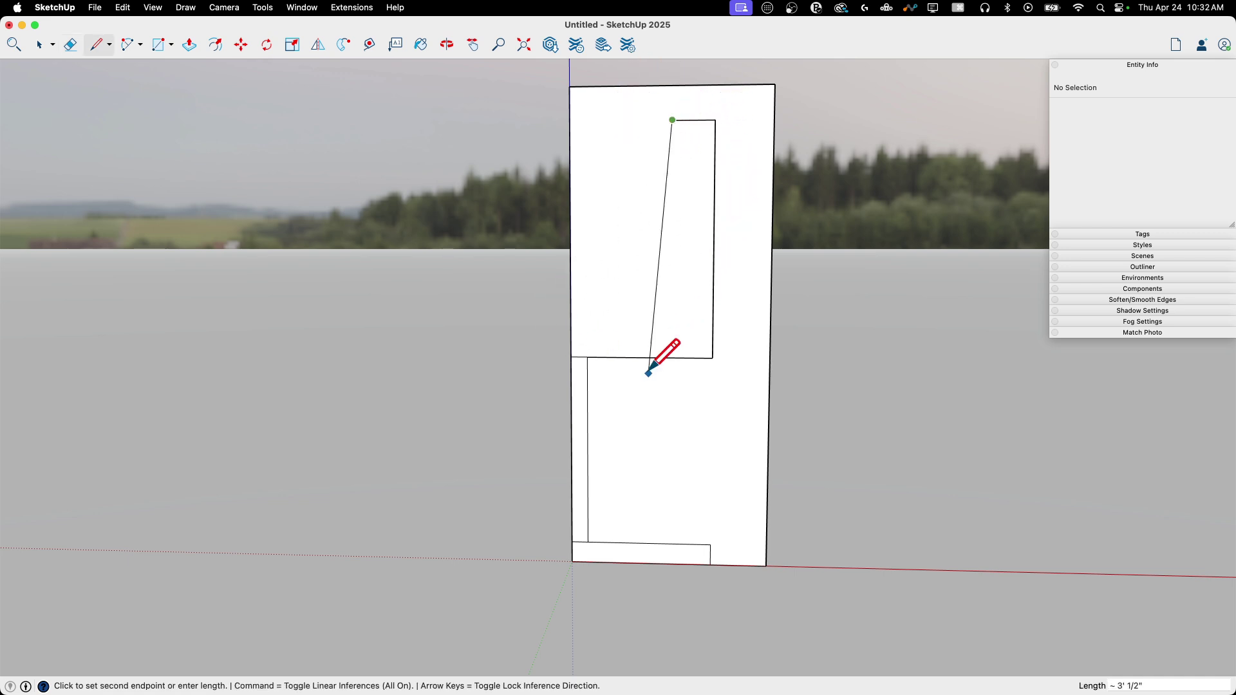
key(Escape)
Step: Move the upper outer corner of the base down about 1 7/16" so the base's top edge slopes outward
scroll(643, 525, up, 5)
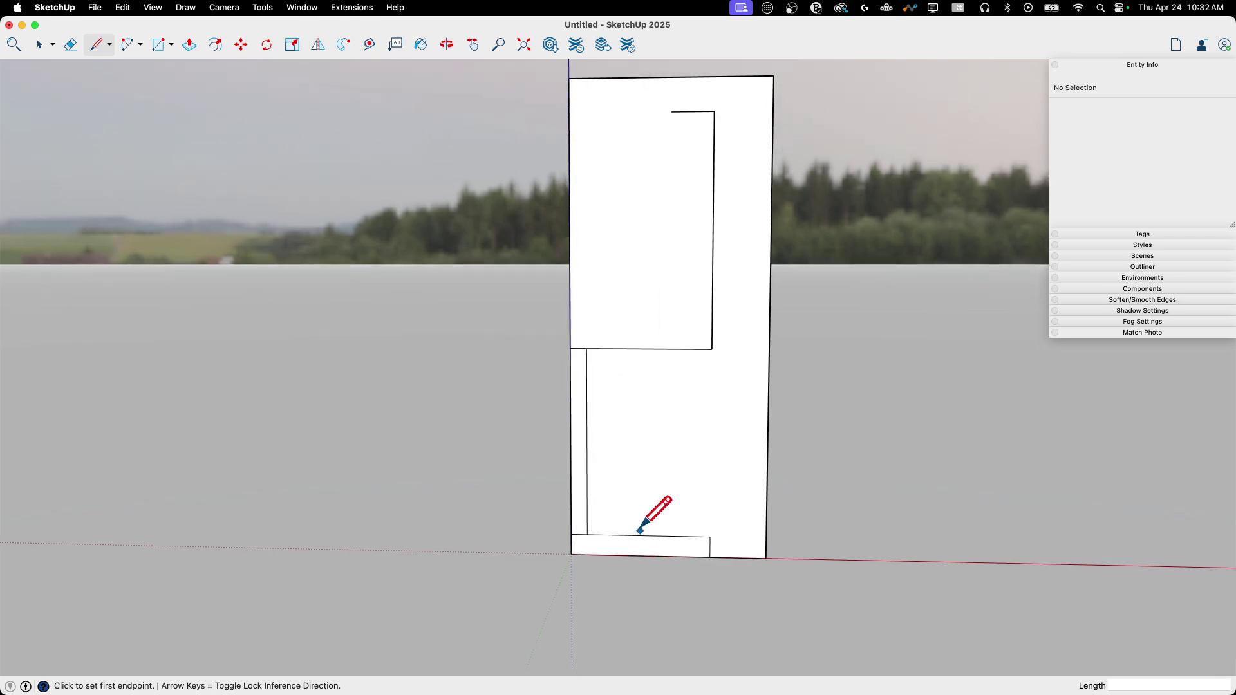
scroll(729, 478, up, 5)
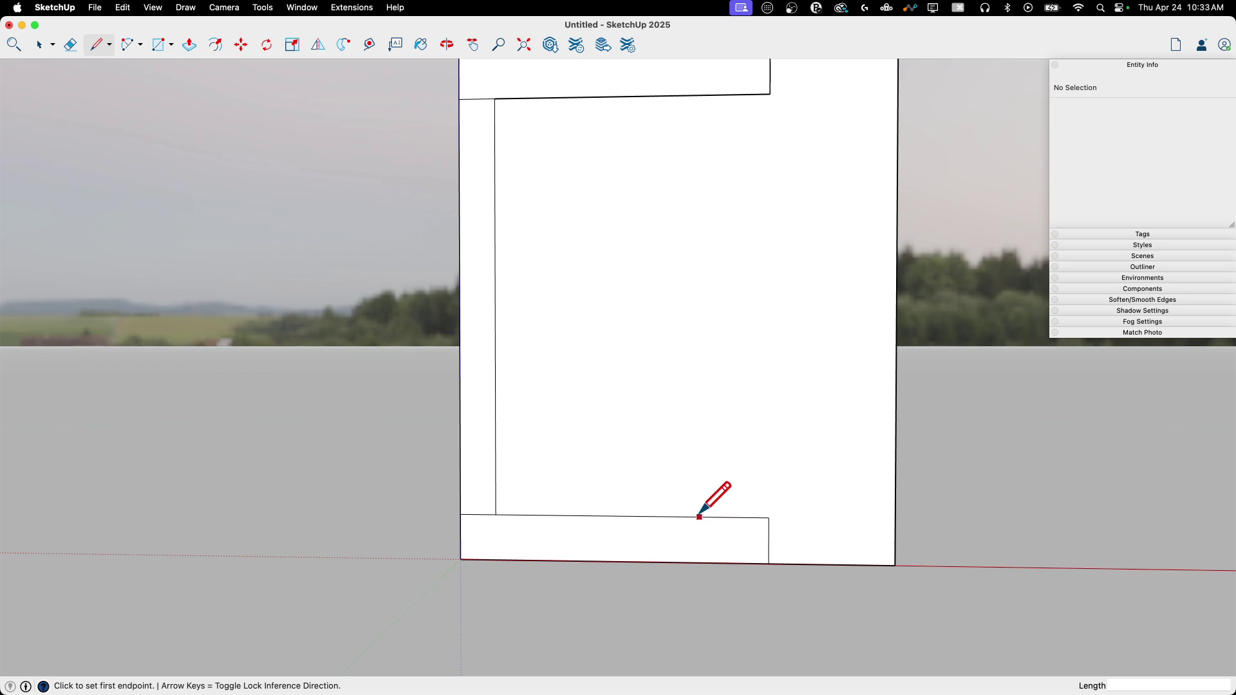
key(m)
click(768, 517)
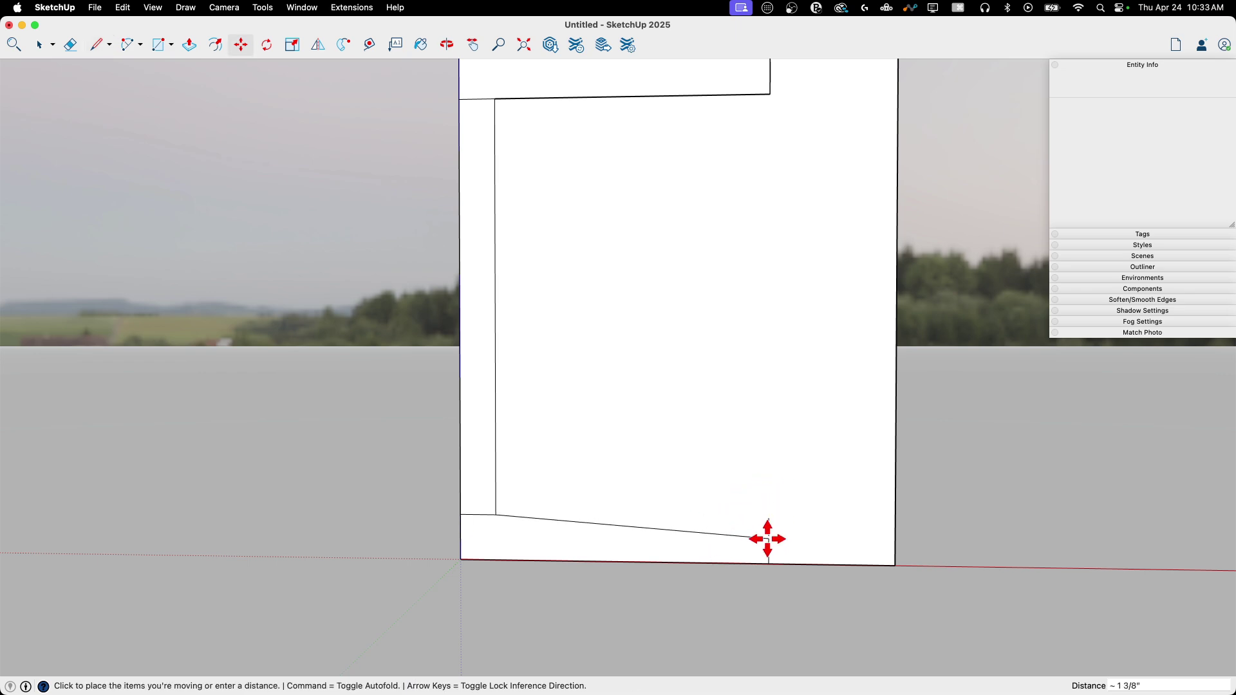
click(766, 538)
Step: Round the base's outer end with a circle centred on its short vertical edge and erase the excess lines
scroll(766, 552, up, 3)
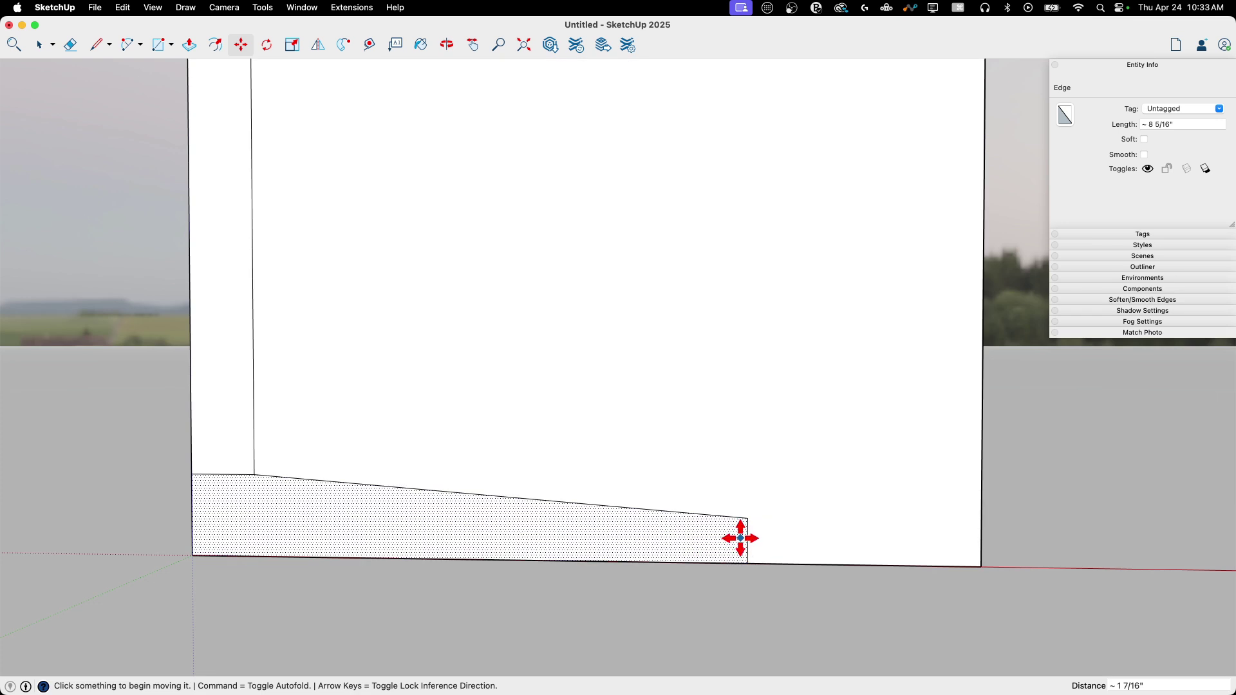
key(c)
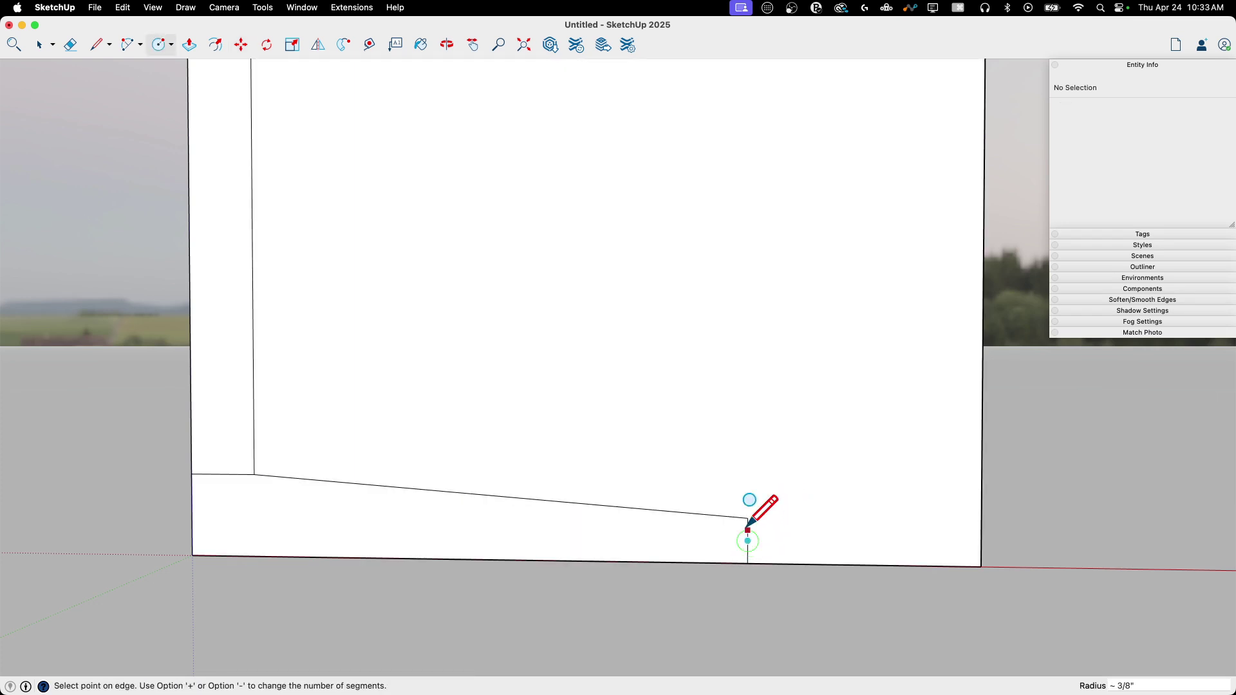
key(e)
drag(679, 539, 770, 499)
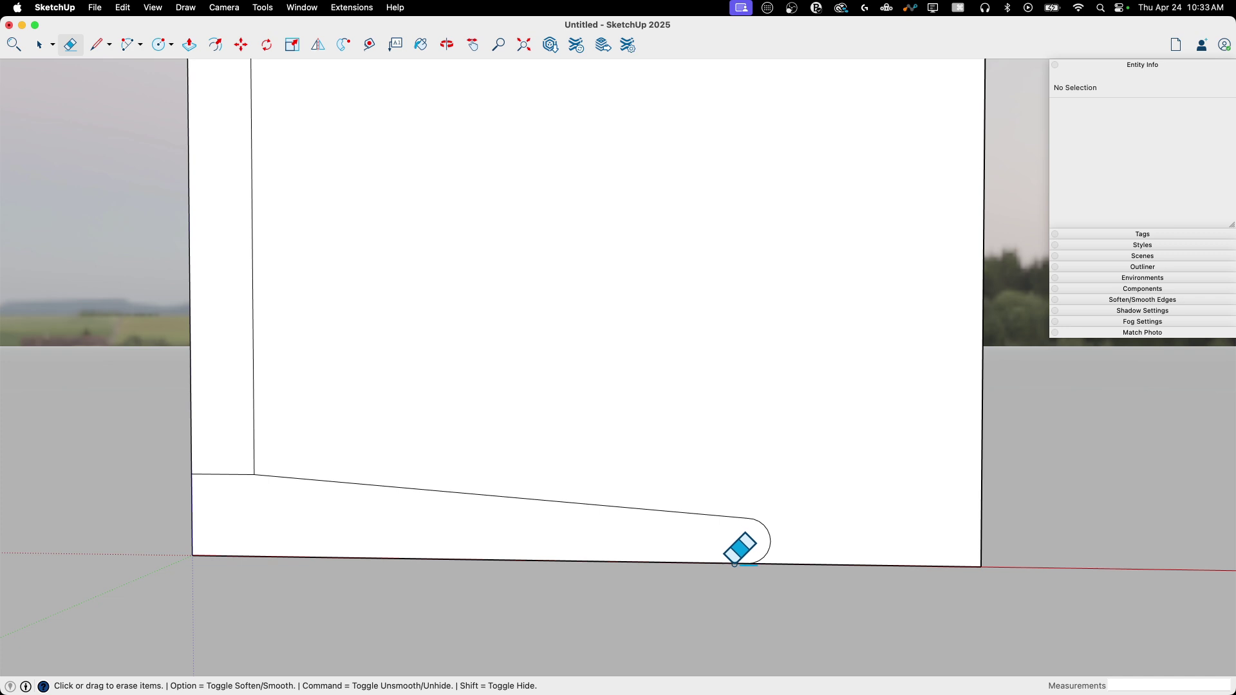
Step: Draw a concave tangent arc of about 5" radius between the stem's vertical edge and the base's sloping top edge
scroll(779, 598, down, 4)
key(a)
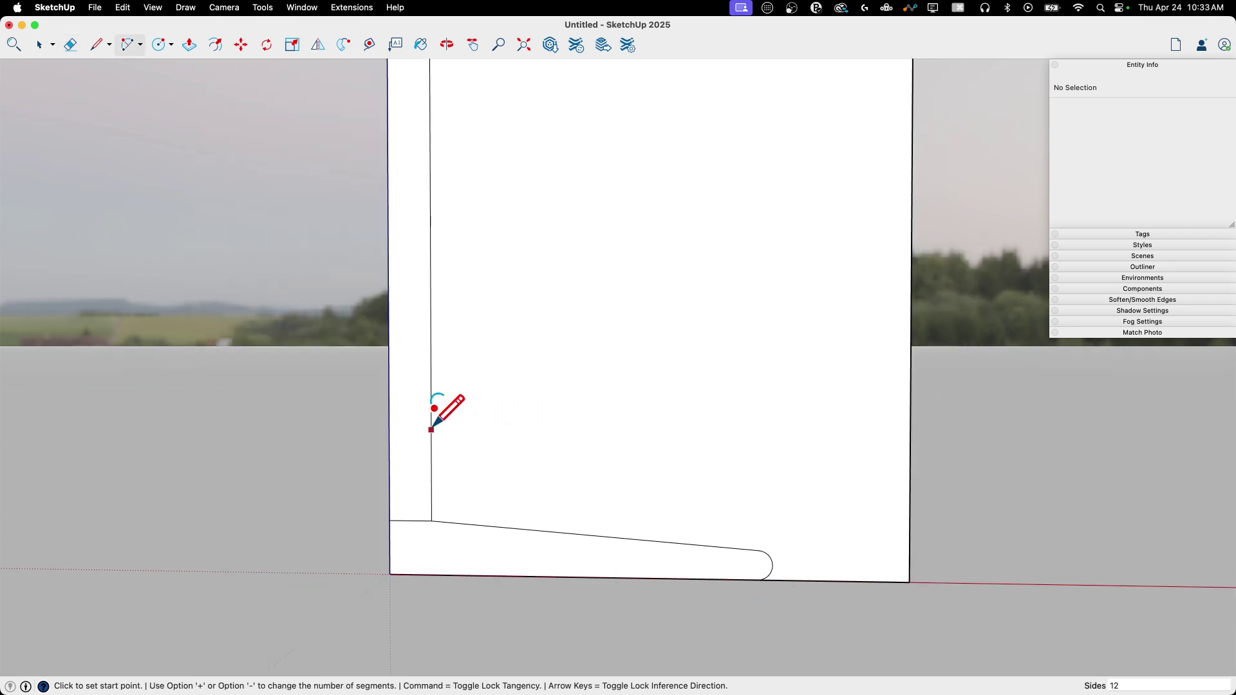
click(430, 439)
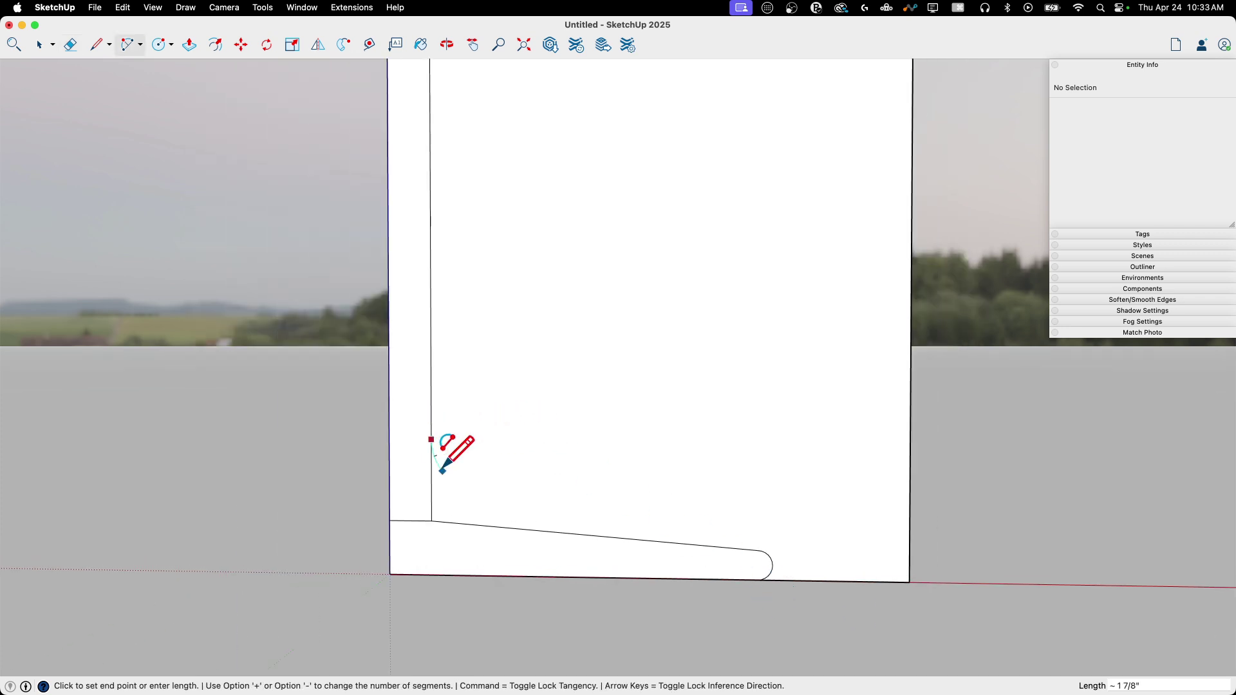
click(510, 527)
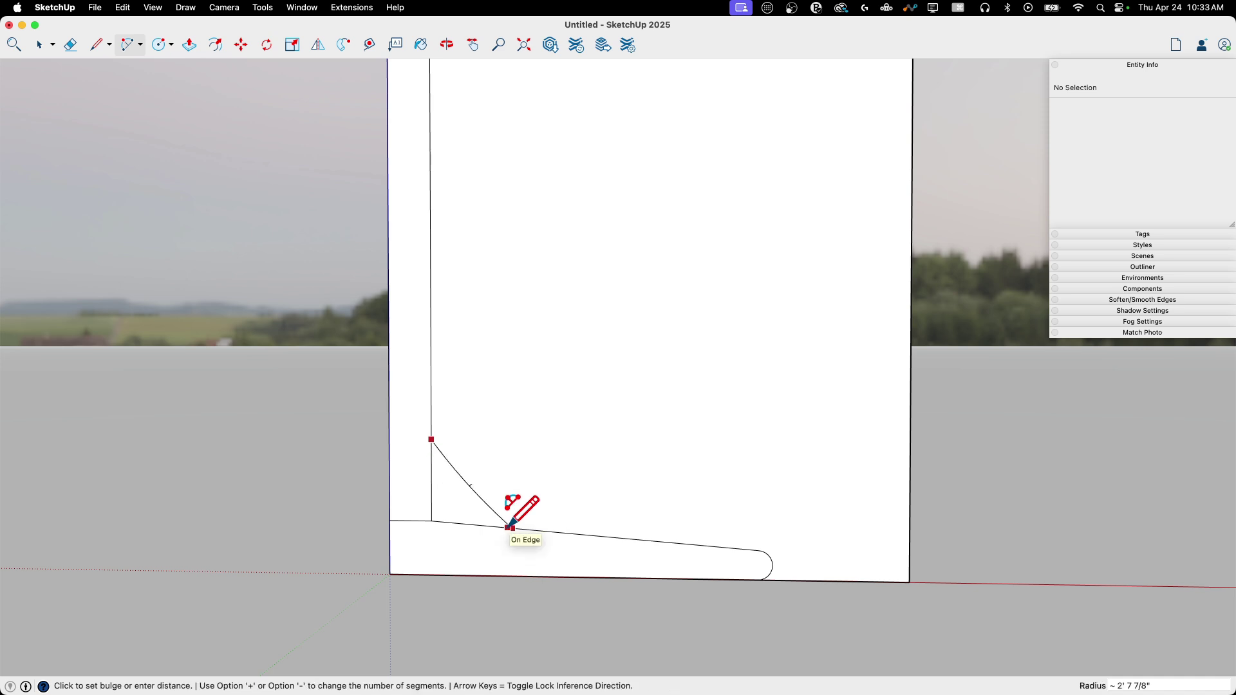
click(472, 518)
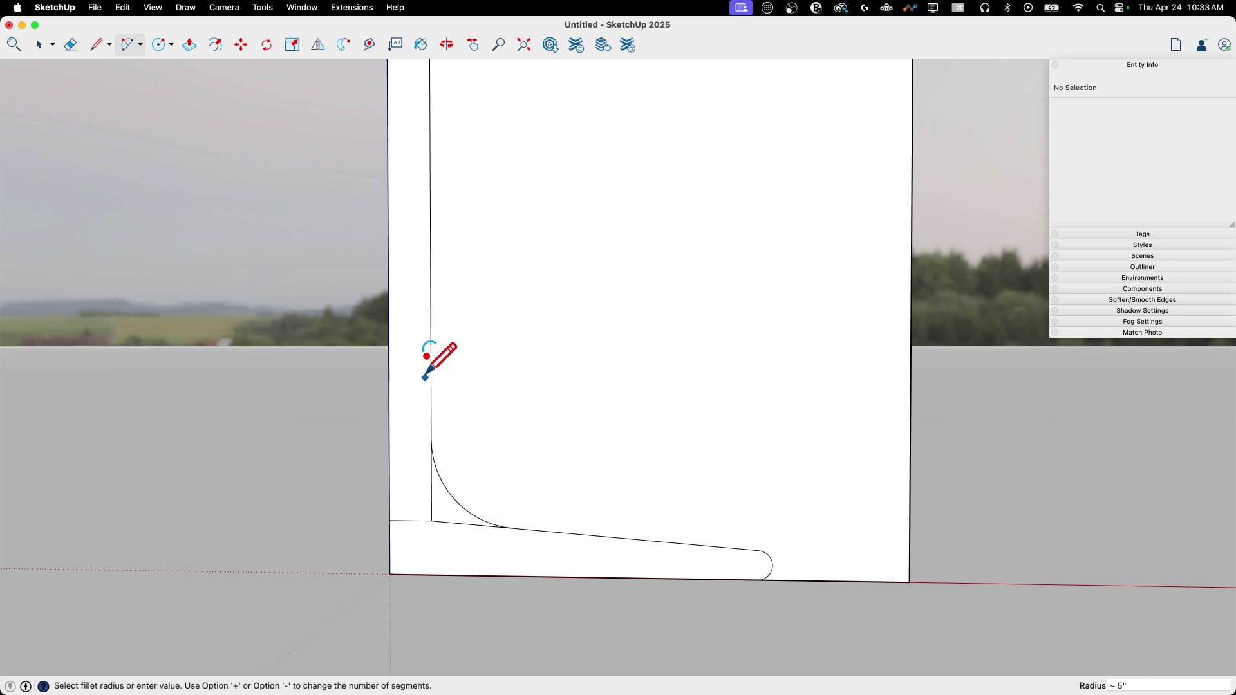
Step: Erase the leftover corner lines between the stem and the base behind the concave arc
key(e)
drag(441, 510, 426, 509)
Step: Round the corner under the upper part with a tangent arc of about 3 1/16" radius from the stem edge, and erase the leftover lines
mouse_move(662, 483)
middle_down()
mouse_move(786, 597)
mouse_move(667, 662)
mouse_move(502, 516)
mouse_move(519, 322)
mouse_move(518, 406)
middle_up()
key(a)
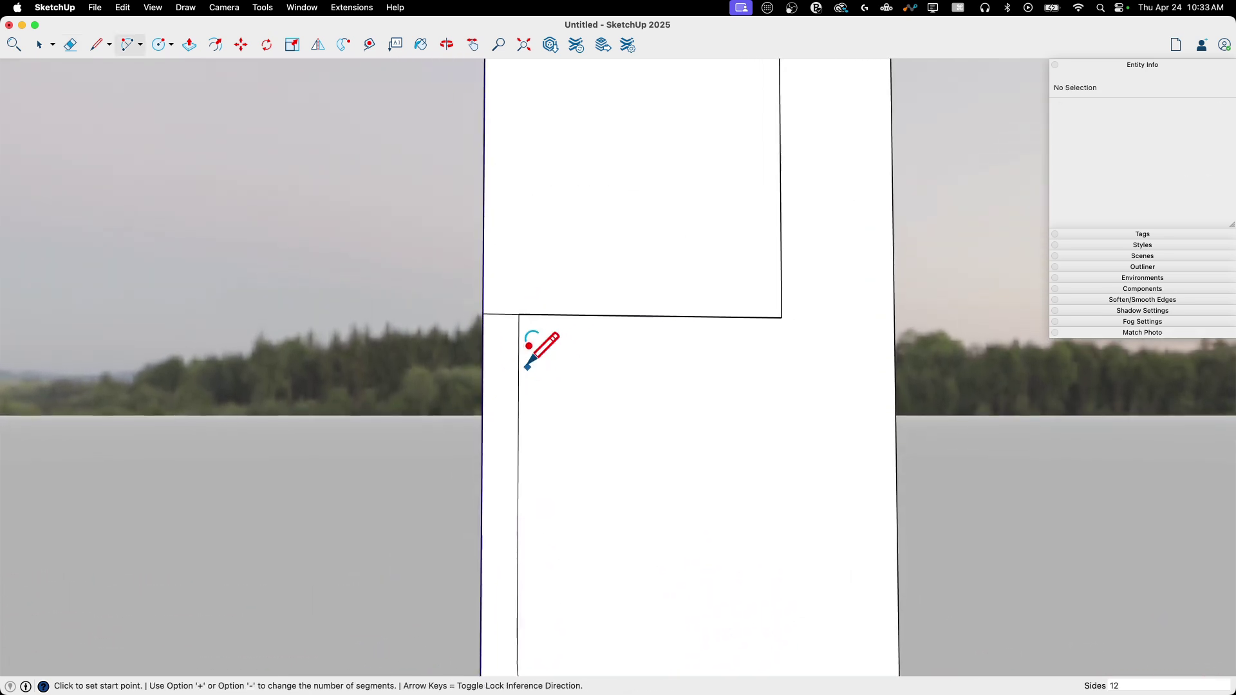
click(518, 359)
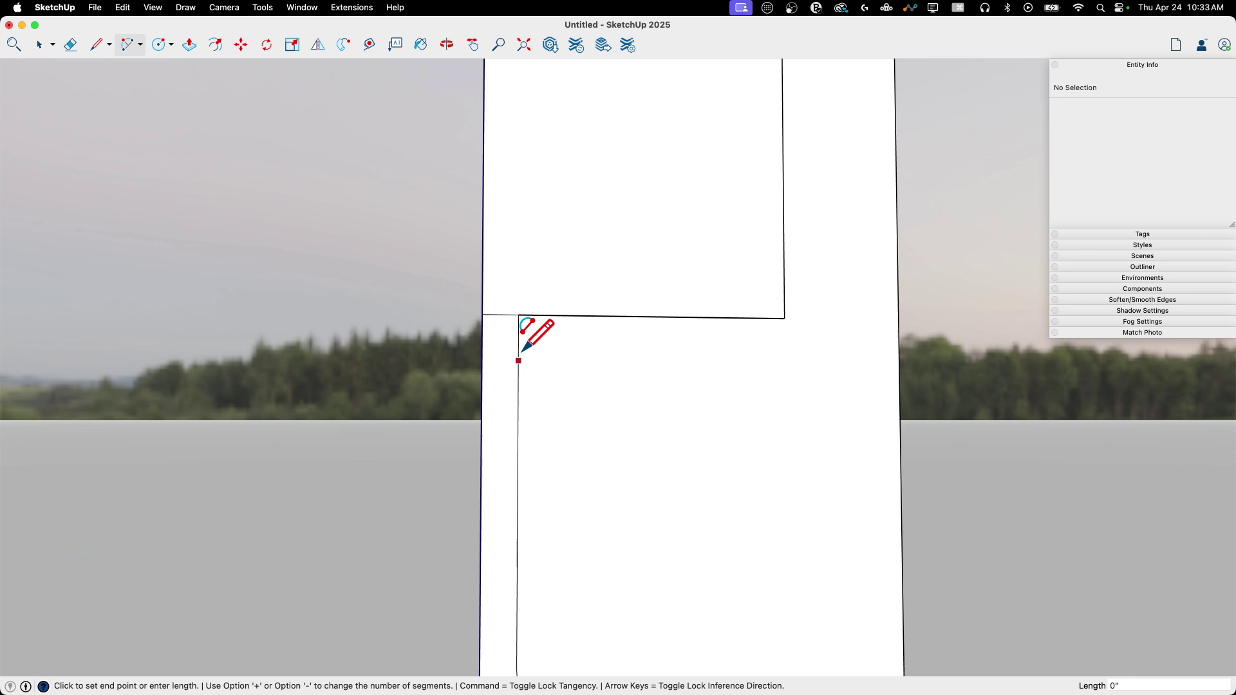
double_click(565, 316)
key(e)
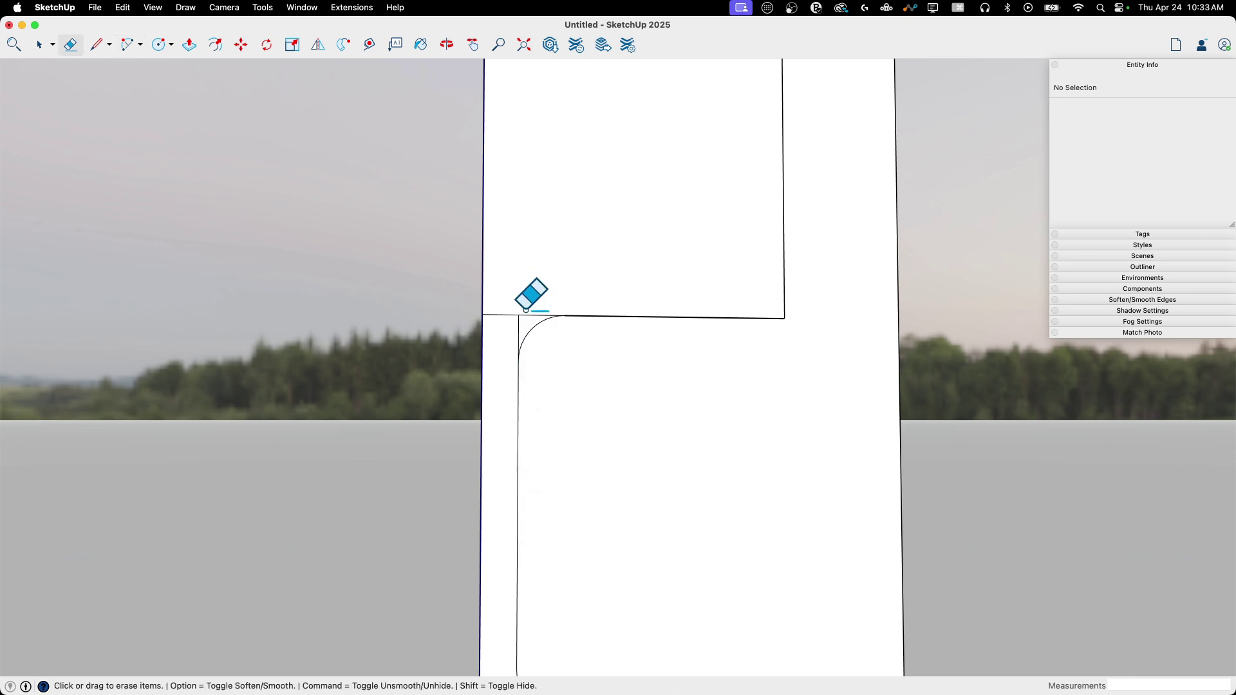
drag(526, 310, 491, 365)
Step: Draw a tangent arc of about 1' 1 5/8" radius from the horizontal line above the stem to the outer vertical line
mouse_move(524, 322)
middle_down()
mouse_move(601, 427)
mouse_move(552, 491)
mouse_move(568, 522)
mouse_move(558, 508)
middle_up()
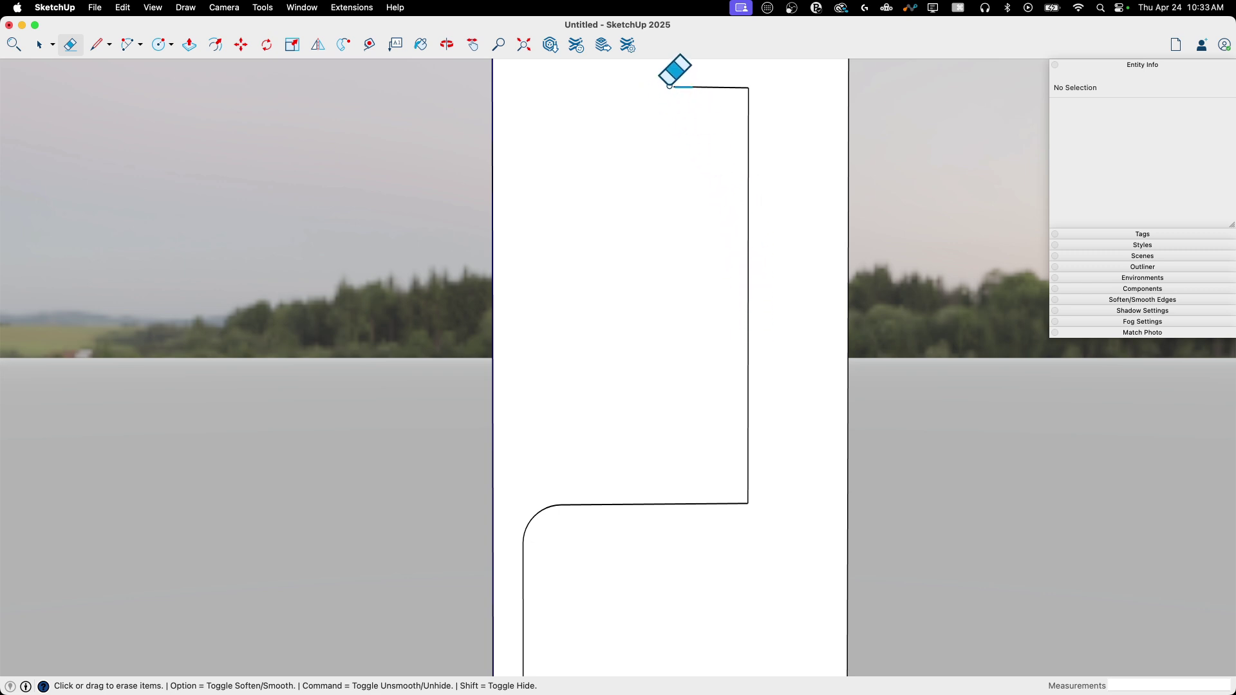
key(a)
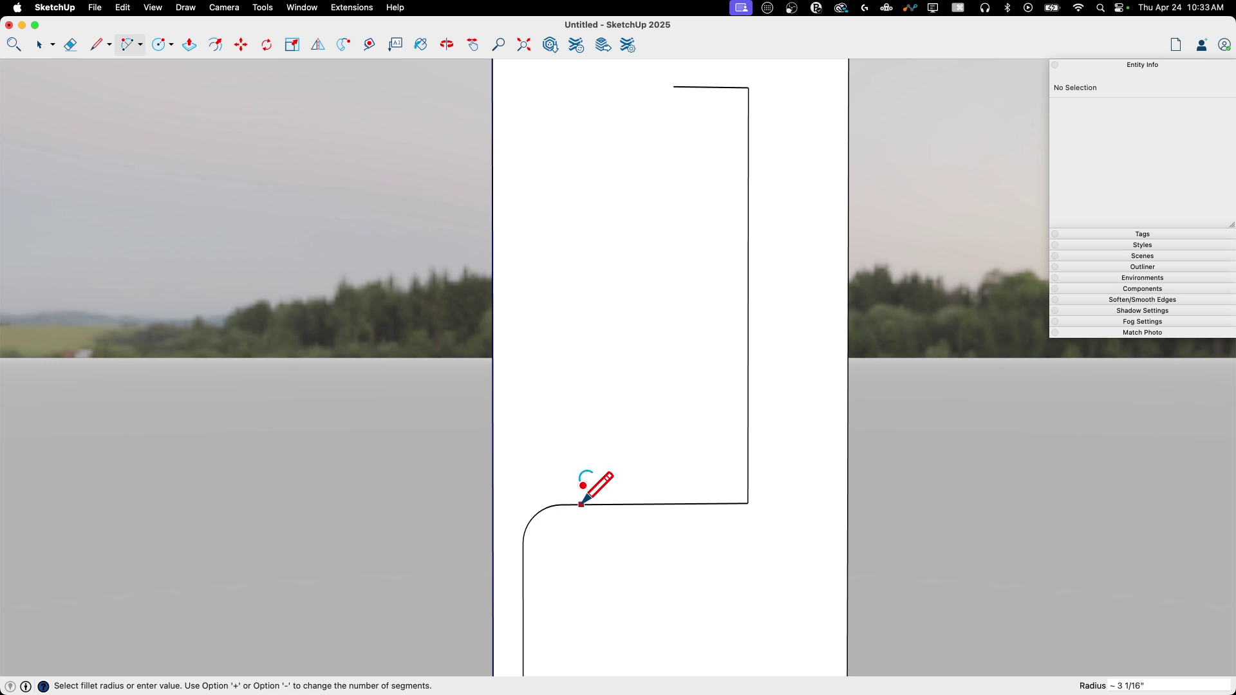
click(581, 504)
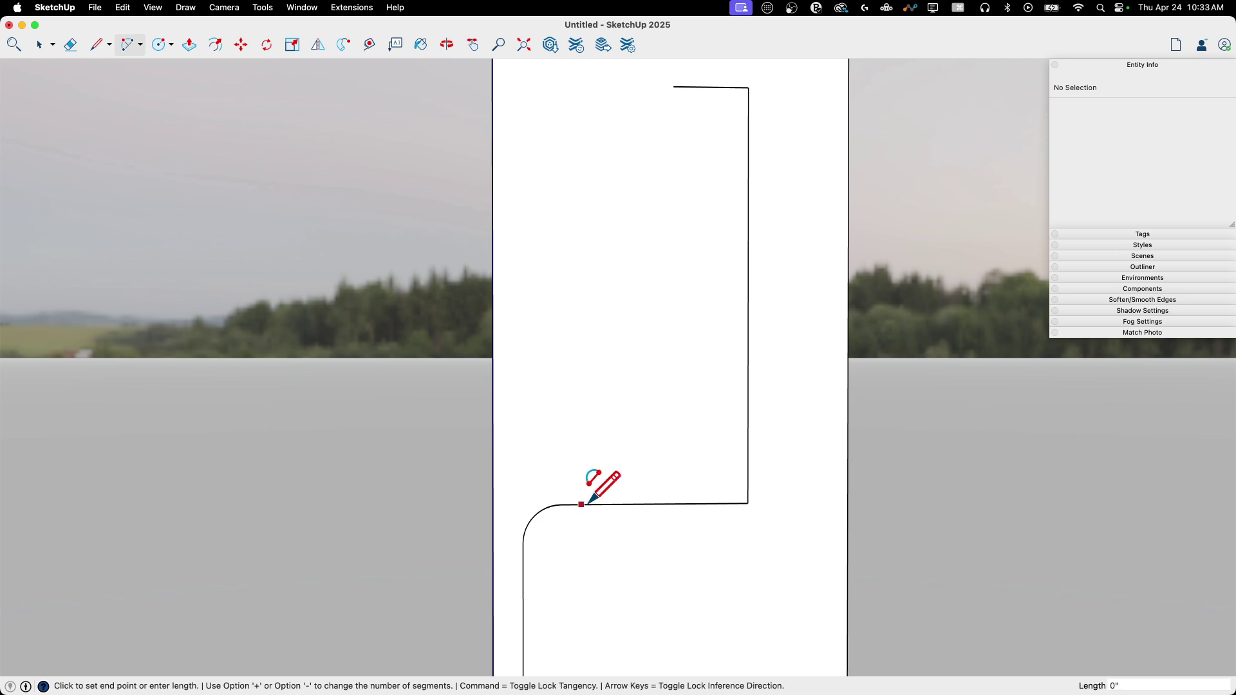
click(747, 336)
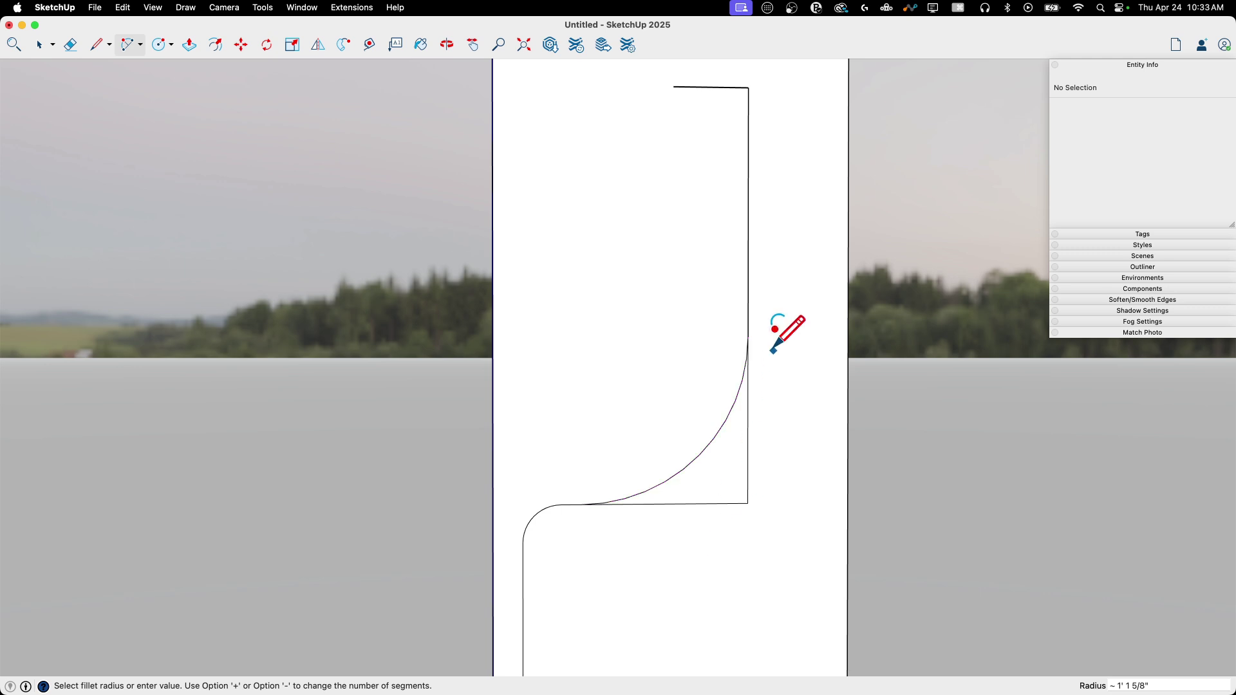
Step: Draw a tangent arc of about 3' 7/8" radius from the lower arc's end to the top line's inner end, and erase the straight guide lines
click(748, 336)
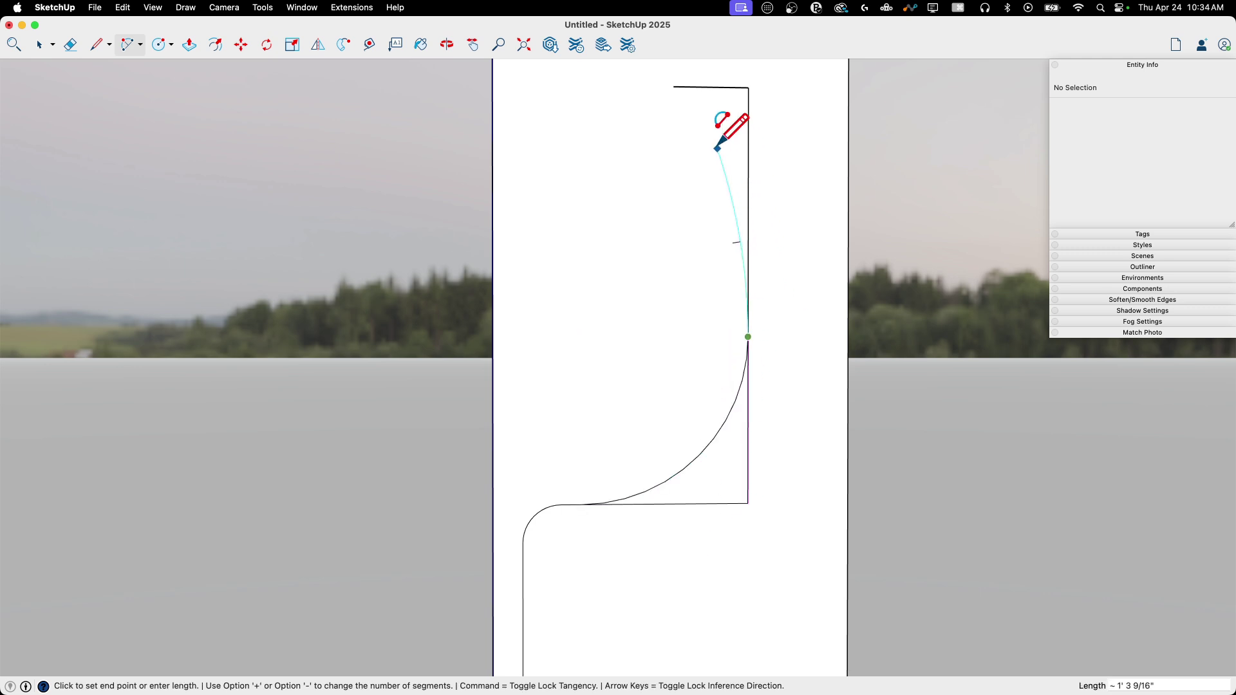
click(673, 86)
key(e)
drag(711, 91, 770, 142)
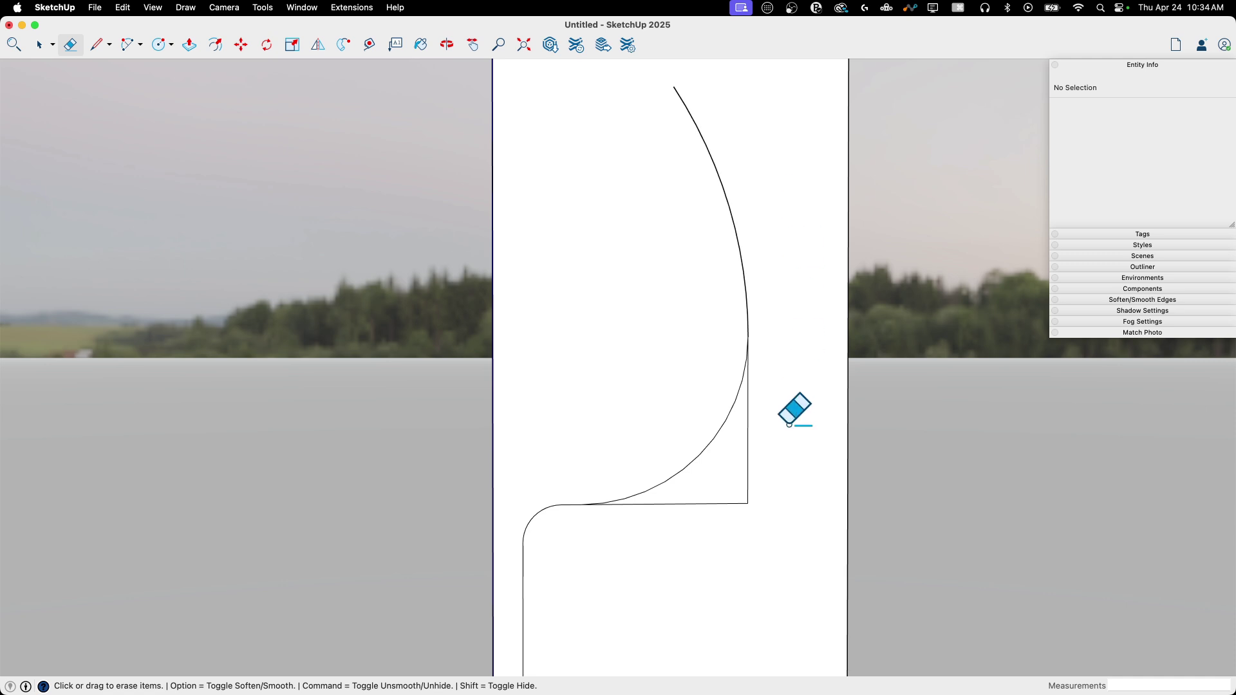
drag(789, 424, 688, 592)
Step: Weld the two large arcs of the upper part into a single curve
scroll(751, 528, down, 3)
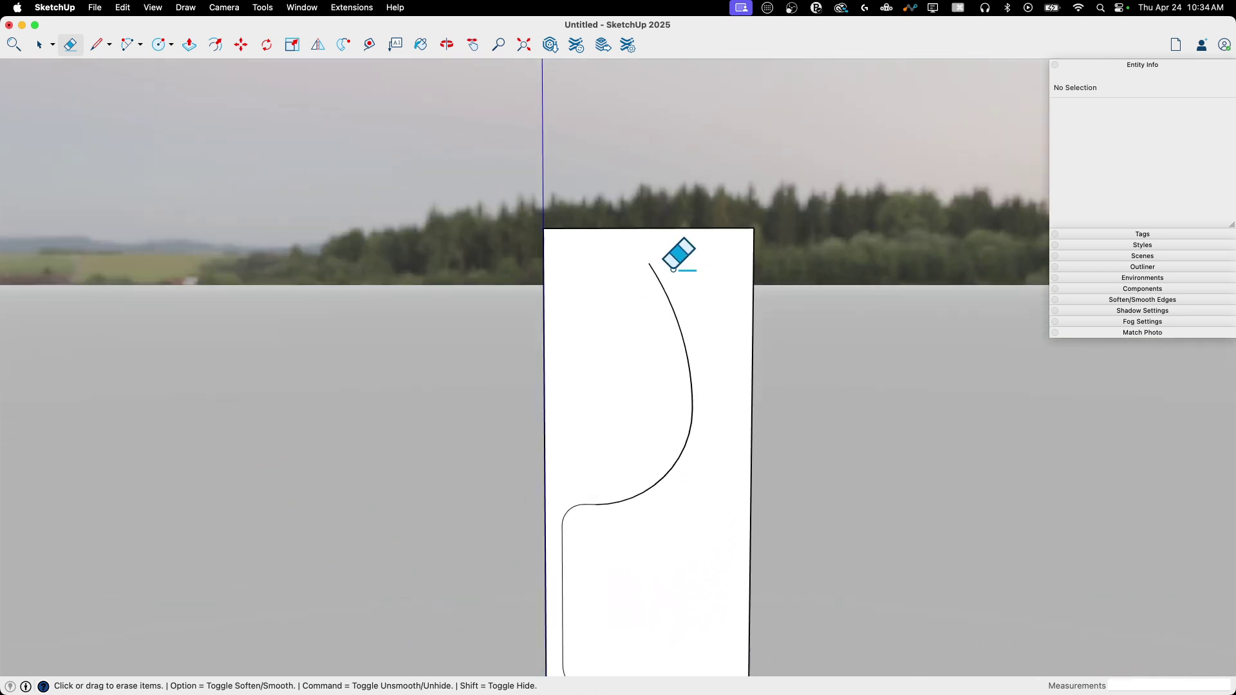
scroll(703, 403, down, 1)
scroll(670, 323, up, 3)
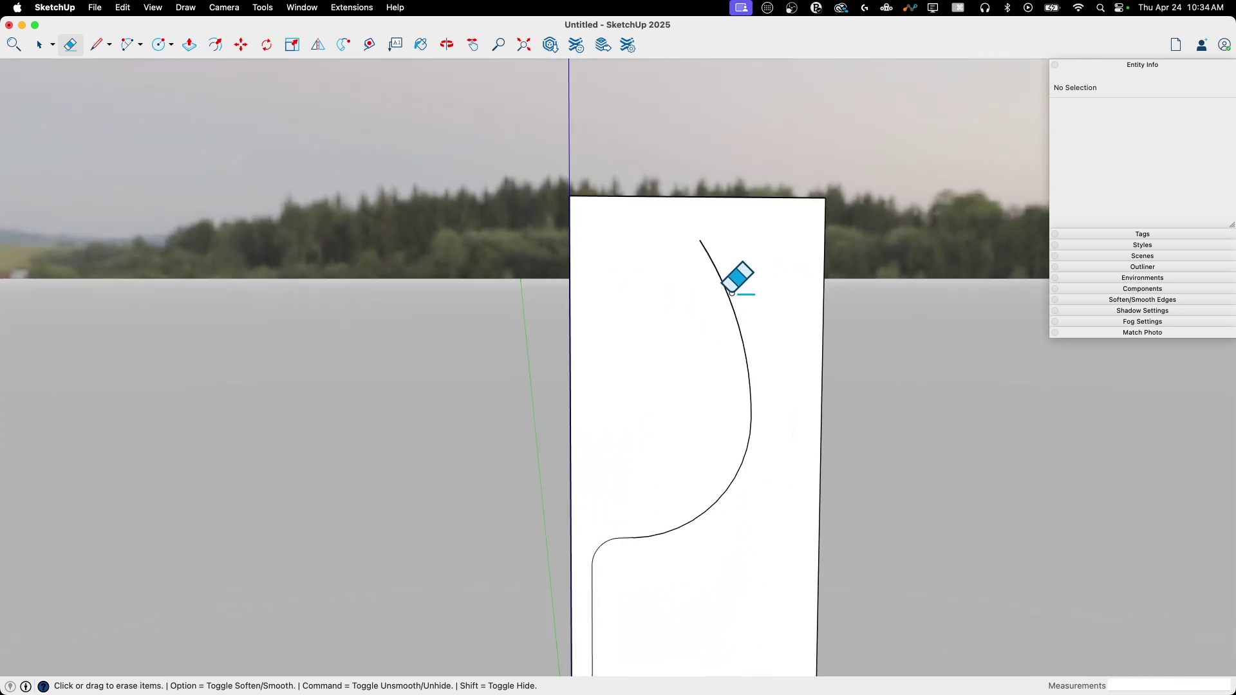
key(space)
scroll(753, 302, down, 3)
click(780, 340)
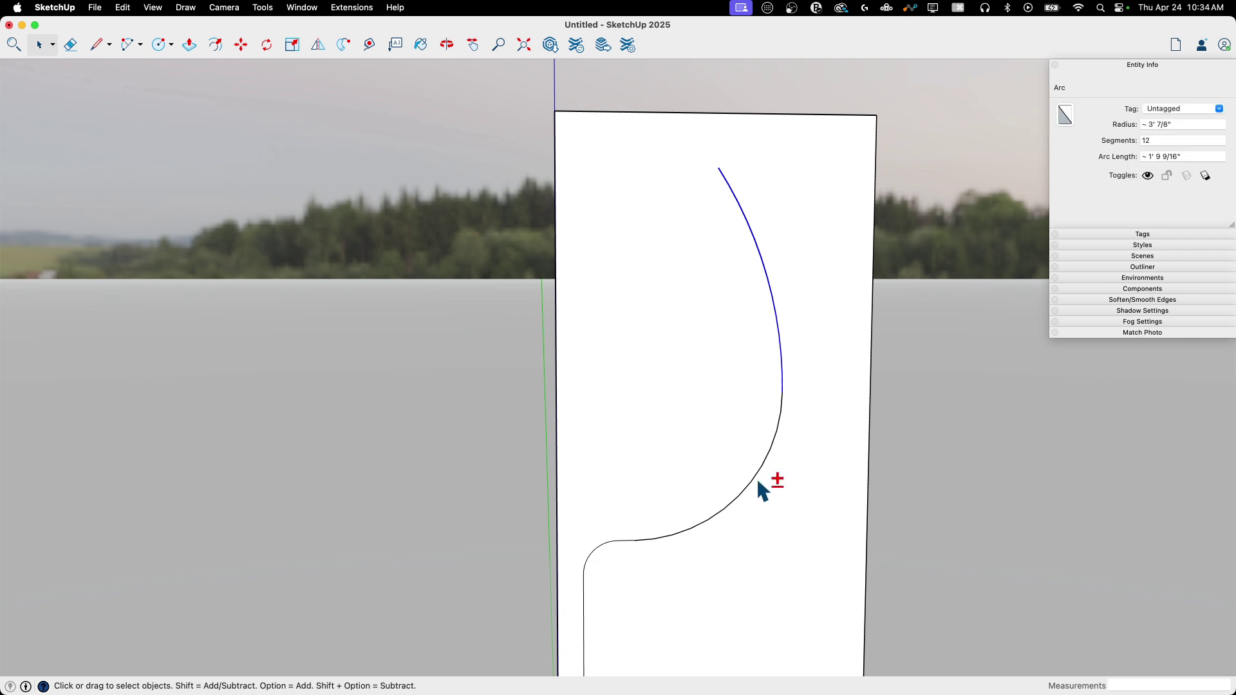
shift+click(756, 479)
right_click(756, 478)
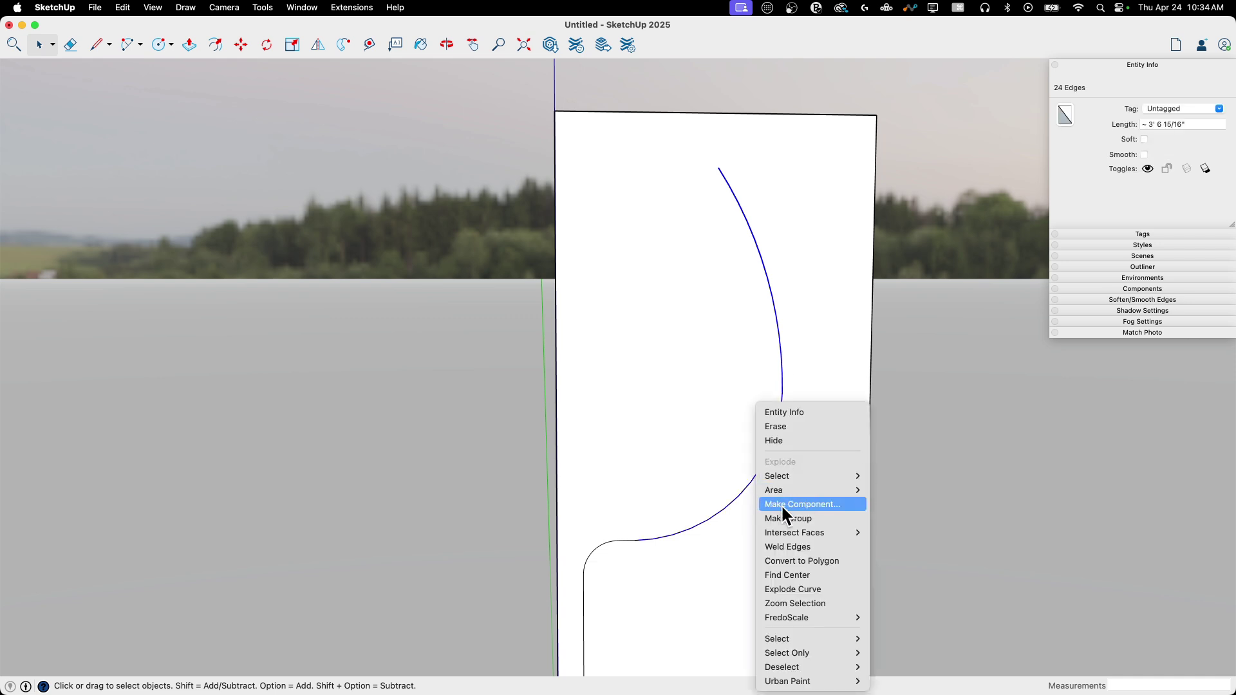
click(787, 548)
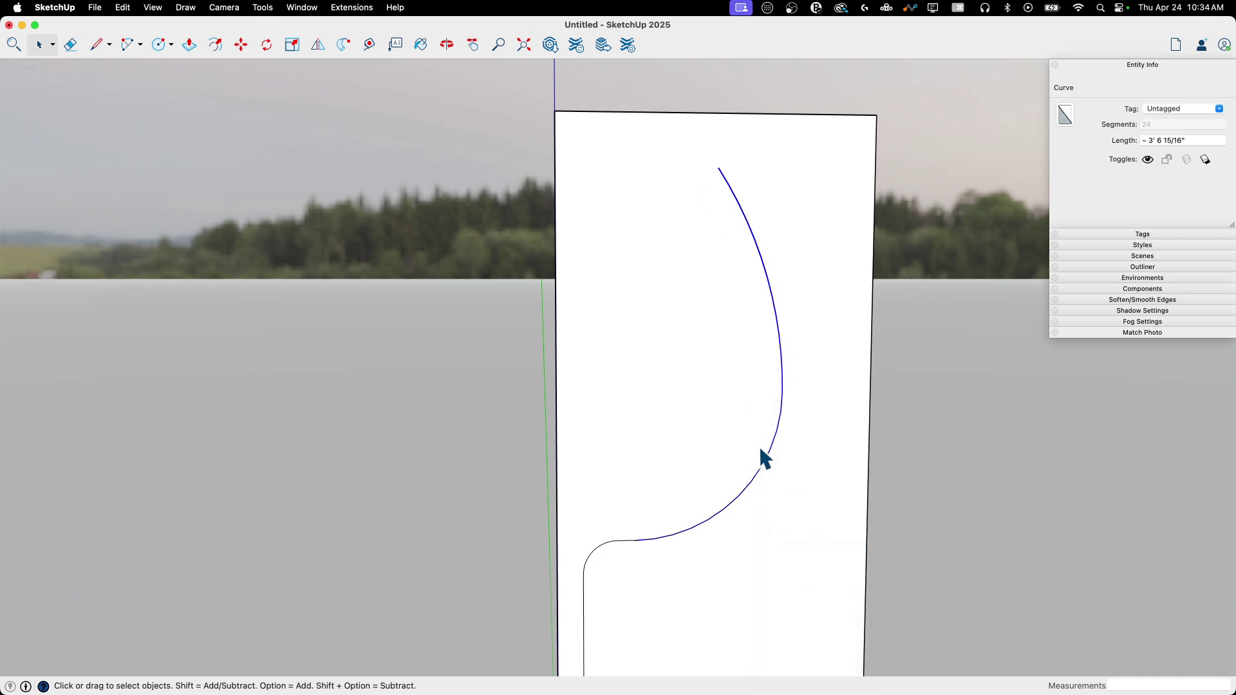
Step: Offset the welded curve inward by about 7/8" to give the upper part a wall thickness
key(f)
click(773, 307)
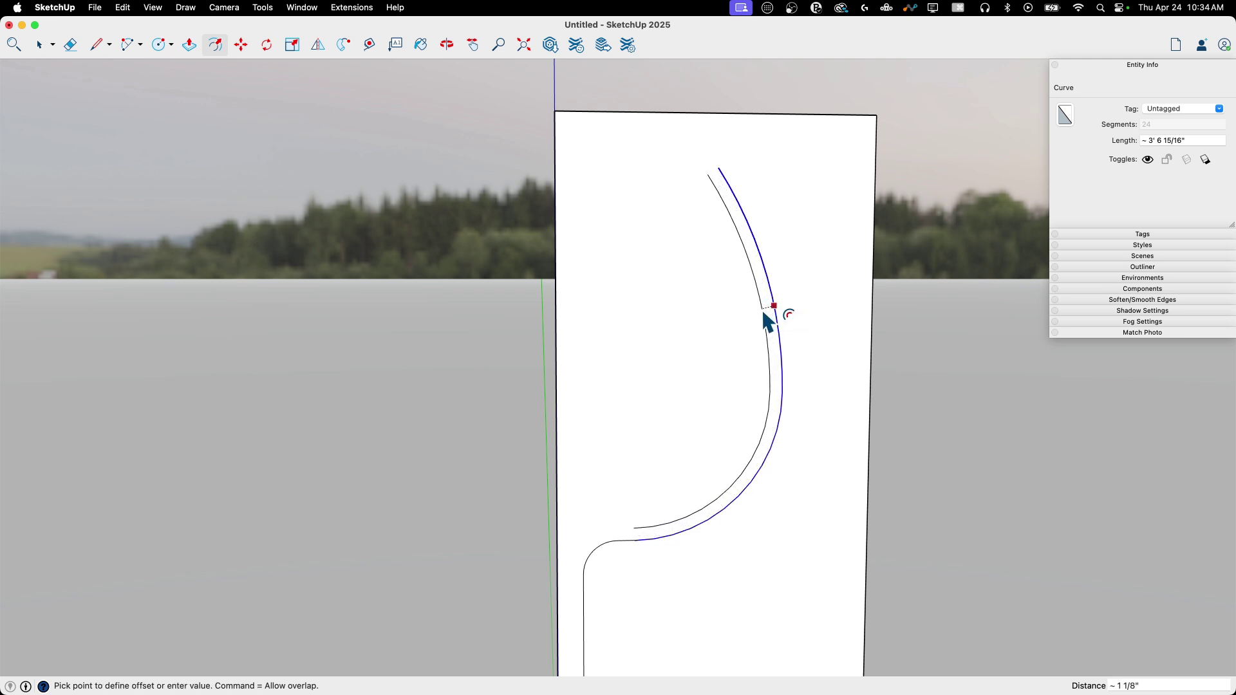
click(770, 320)
Step: Draw a horizontal line of about 7 1/16" from the offset curve's lower end to the face's inner vertical edge
scroll(847, 437, down, 2)
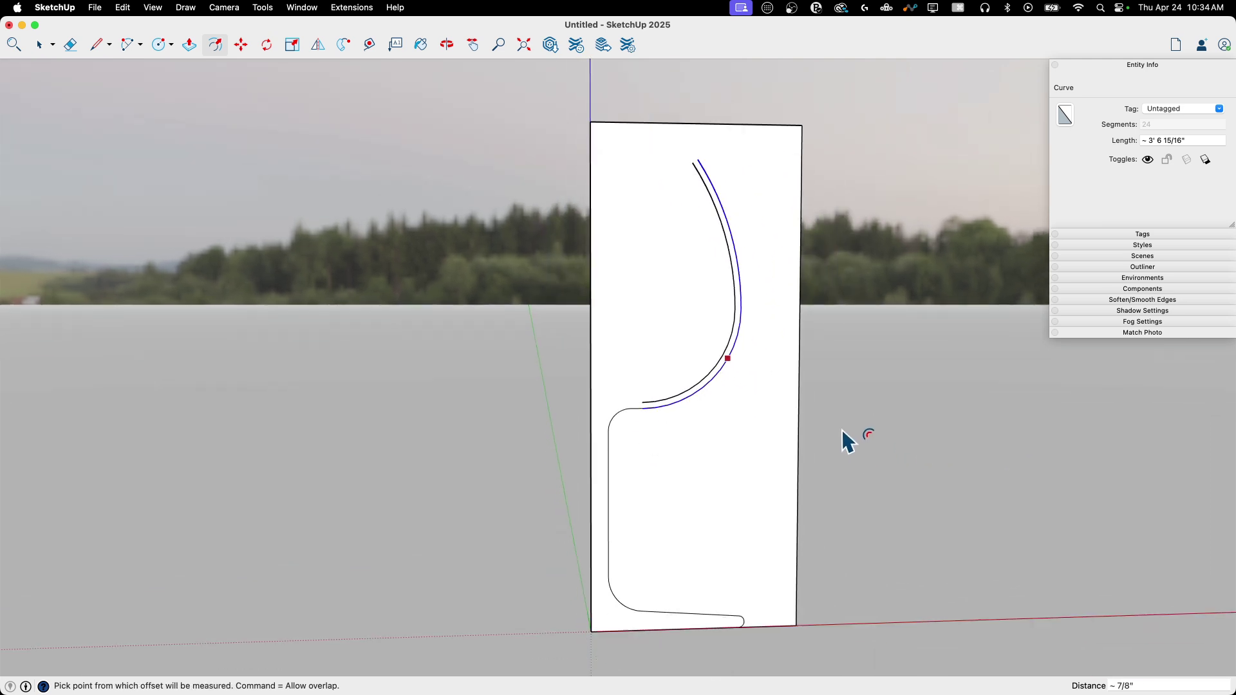
scroll(861, 400, up, 4)
key(l)
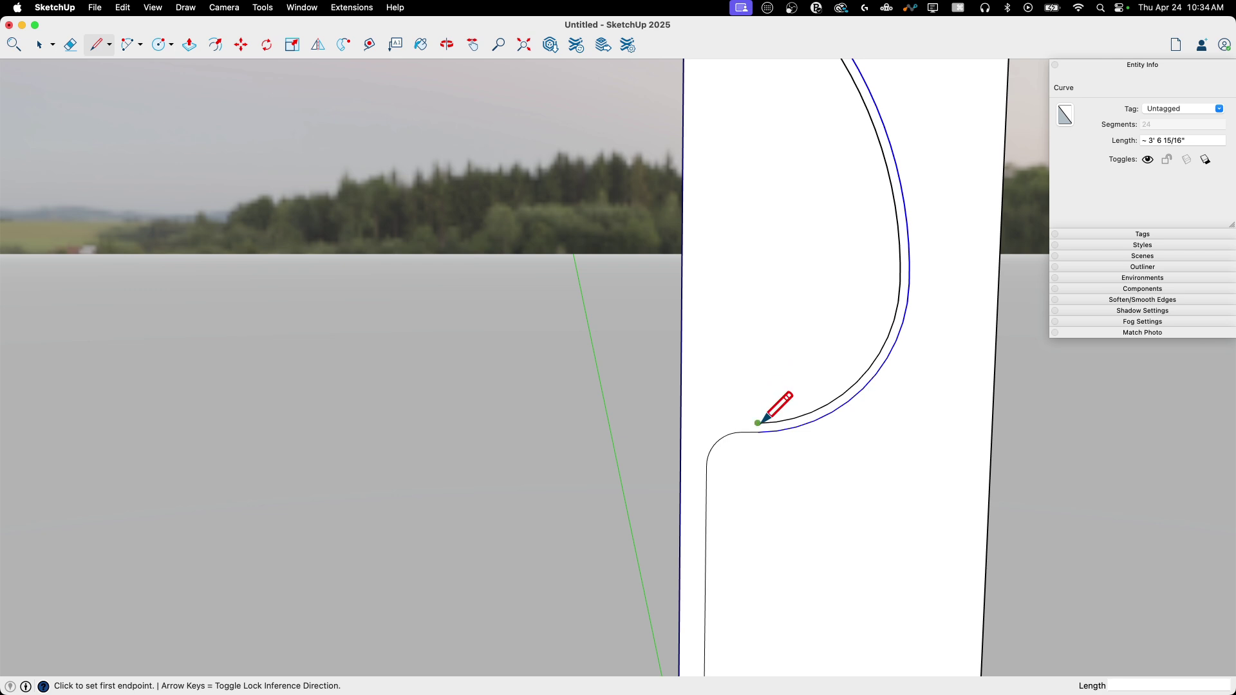
click(757, 423)
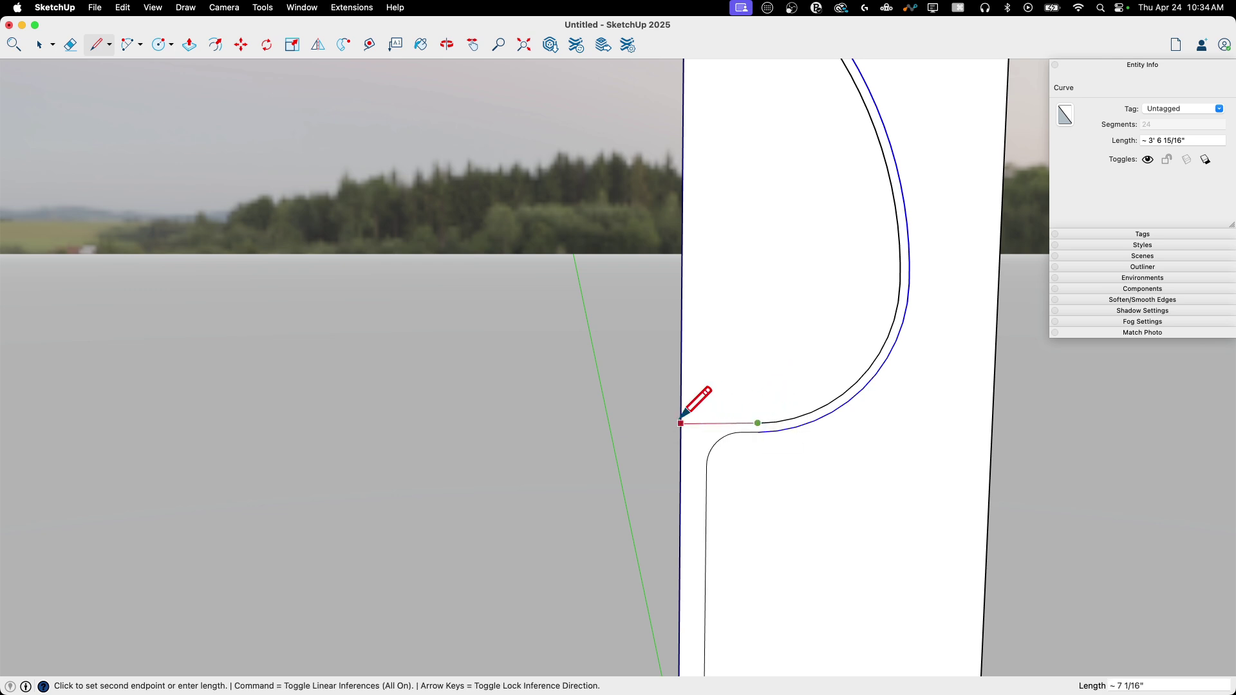
key(Escape)
Step: Close the upper end of the wall with a short line between the two curves' endpoints
scroll(822, 419, up, 5)
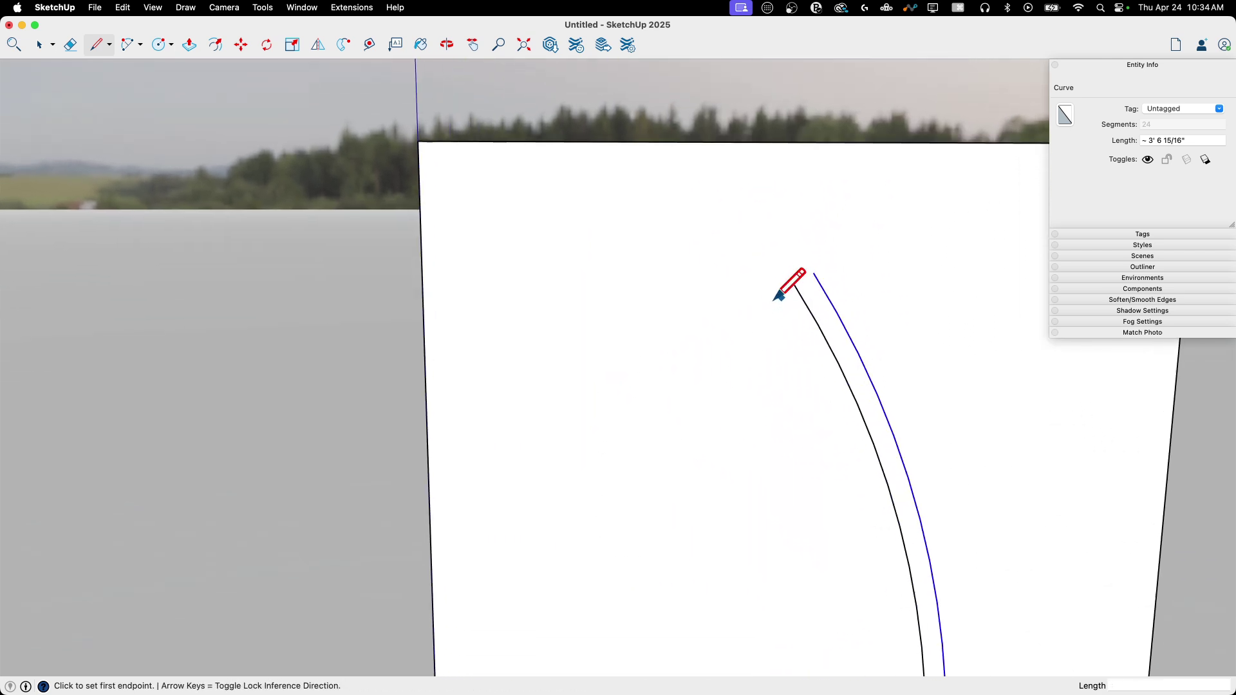
click(769, 283)
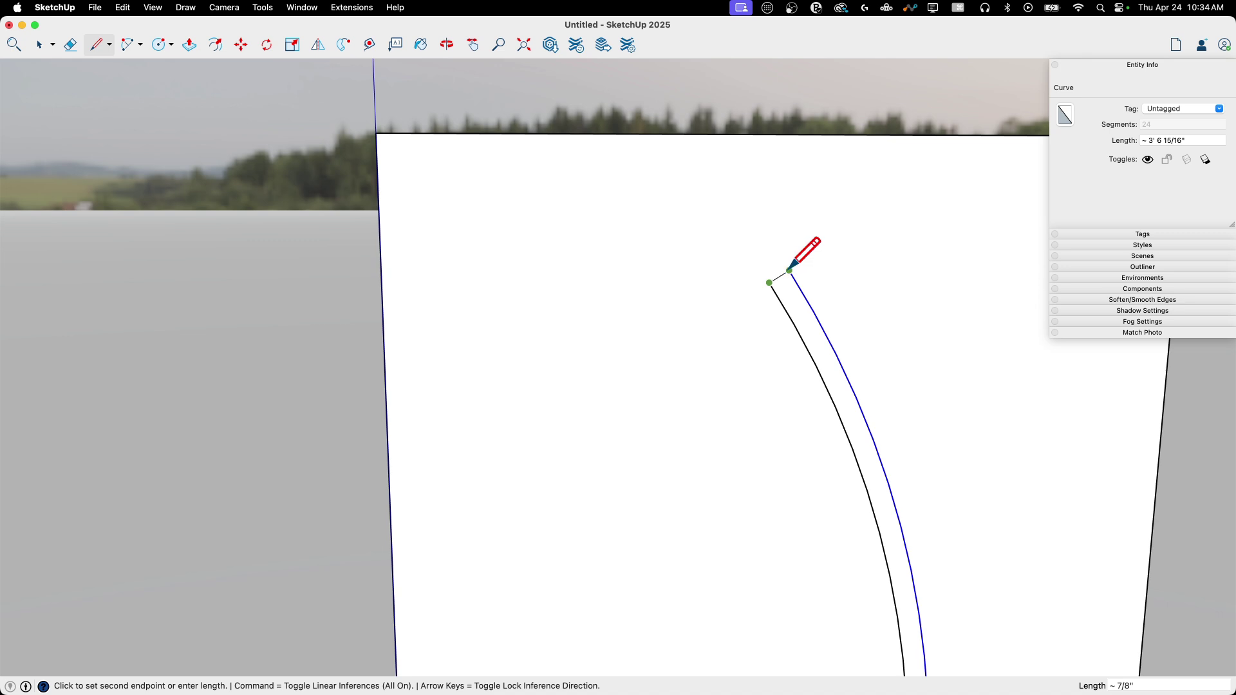
click(789, 270)
Step: Round the wall's upper end with a circle of about 7/16" radius centred on the short closing line, and erase the excess lines
scroll(837, 264, up, 4)
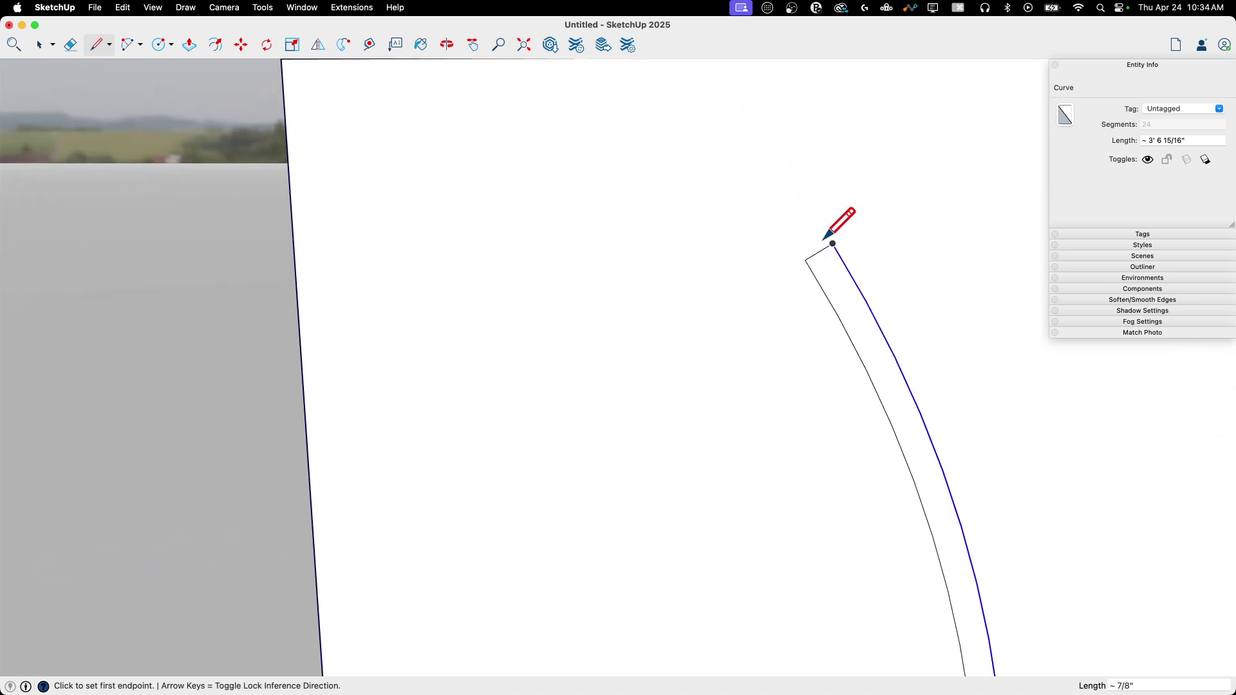
scroll(831, 264, up, 2)
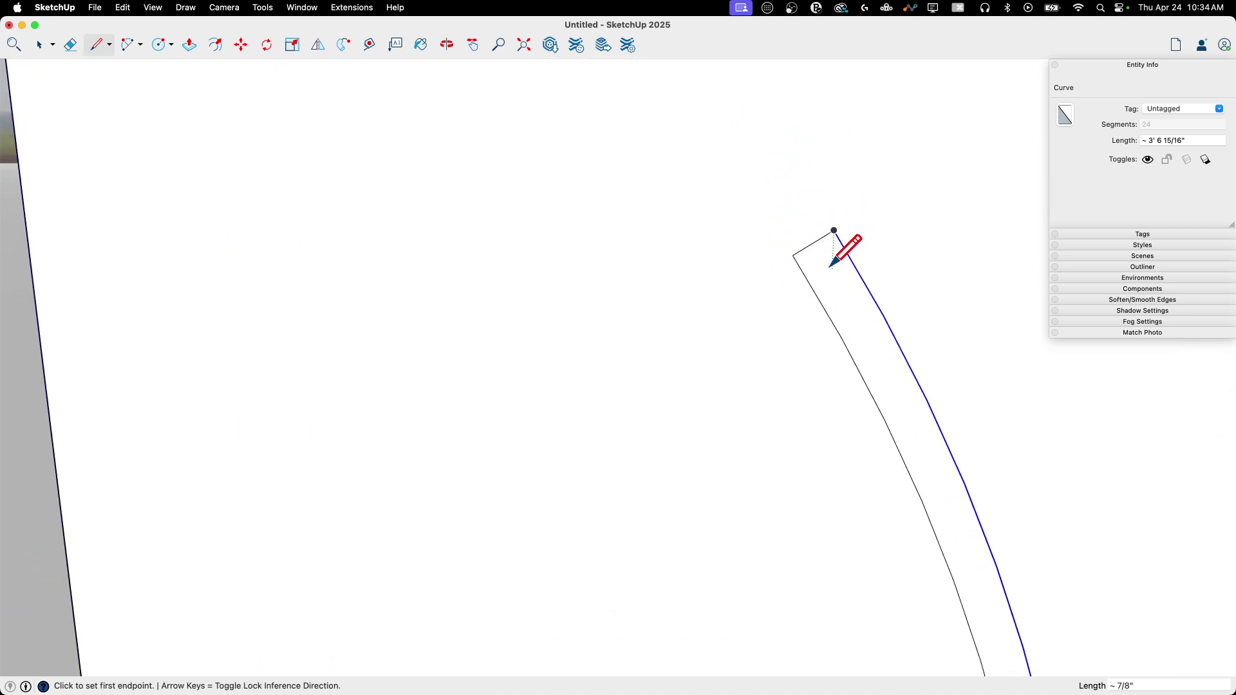
scroll(835, 242, down, 1)
key(c)
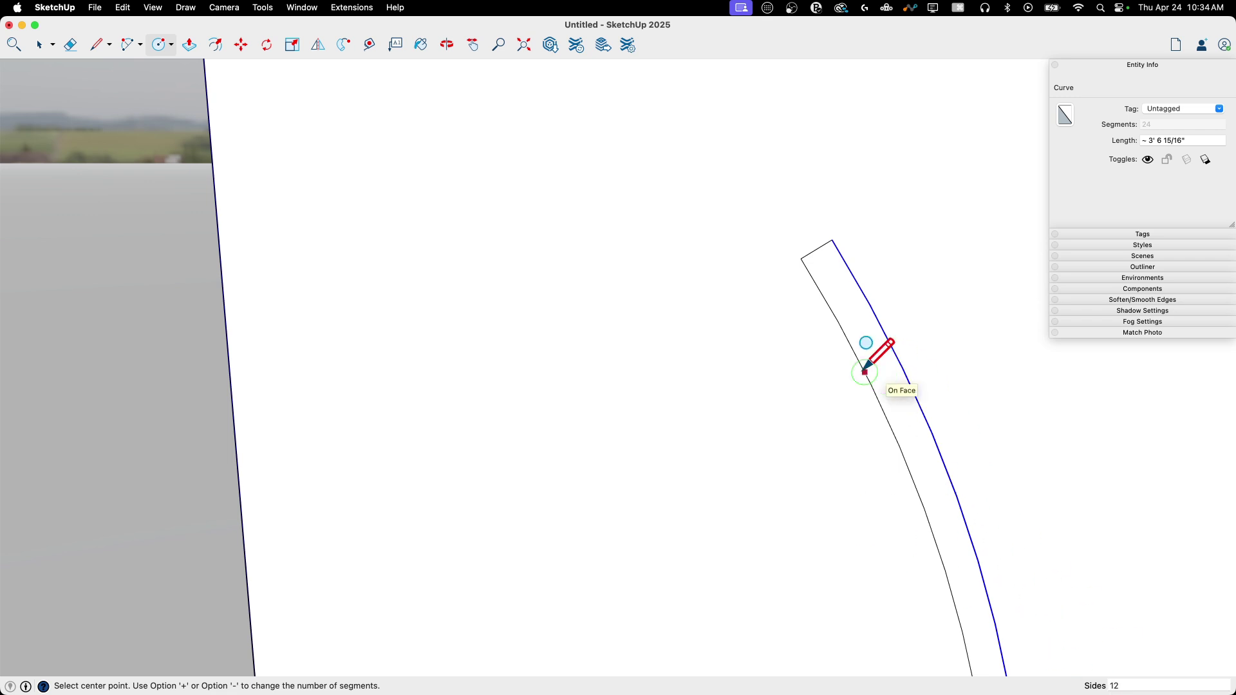
click(815, 249)
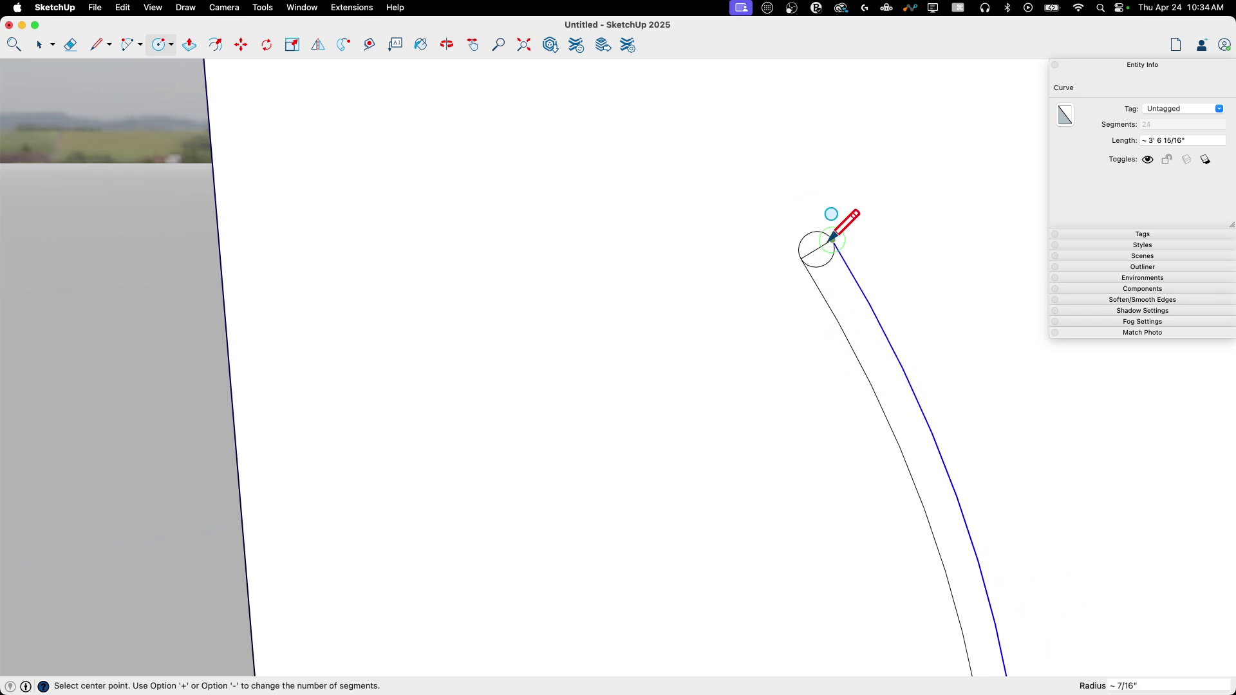
key(e)
scroll(822, 236, up, 2)
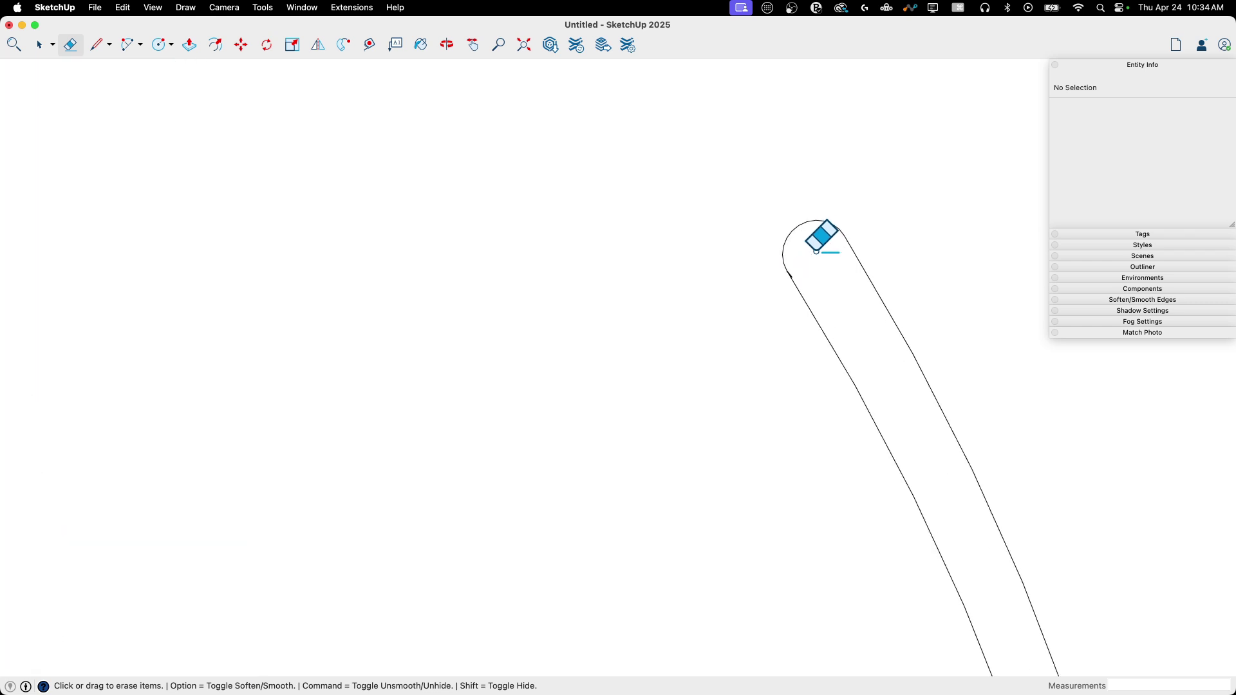
scroll(793, 276, up, 2)
click(787, 272)
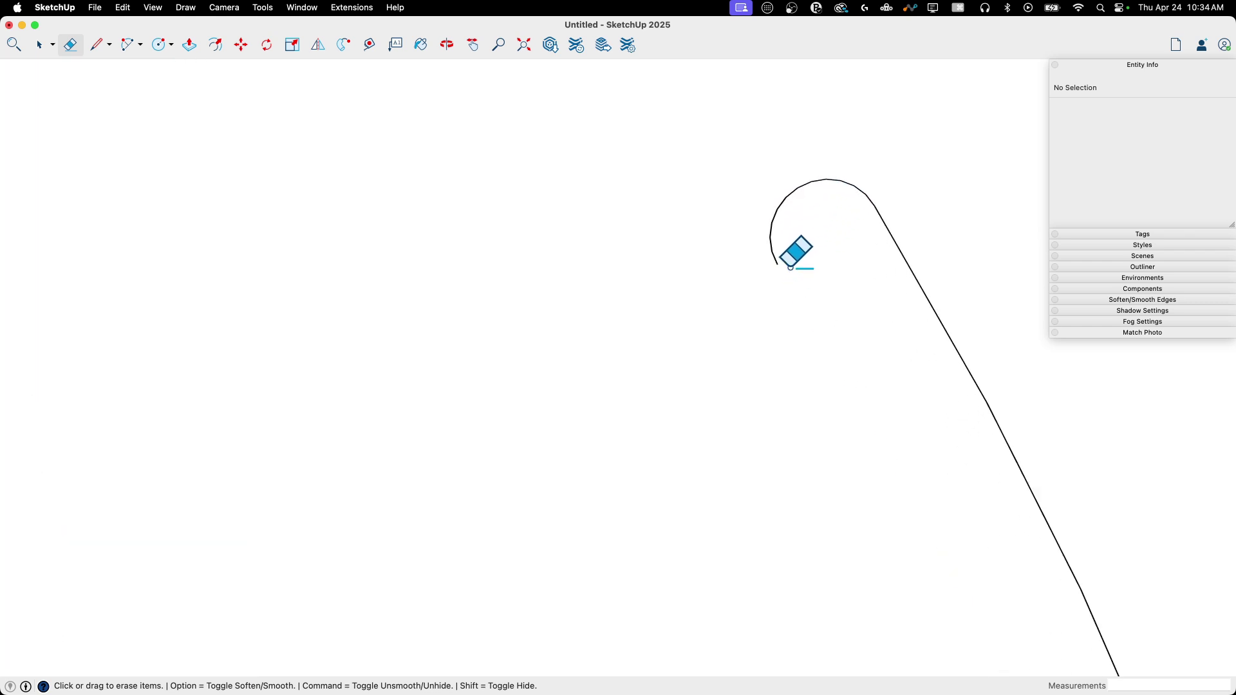
key(super+z)
scroll(787, 269, up, 2)
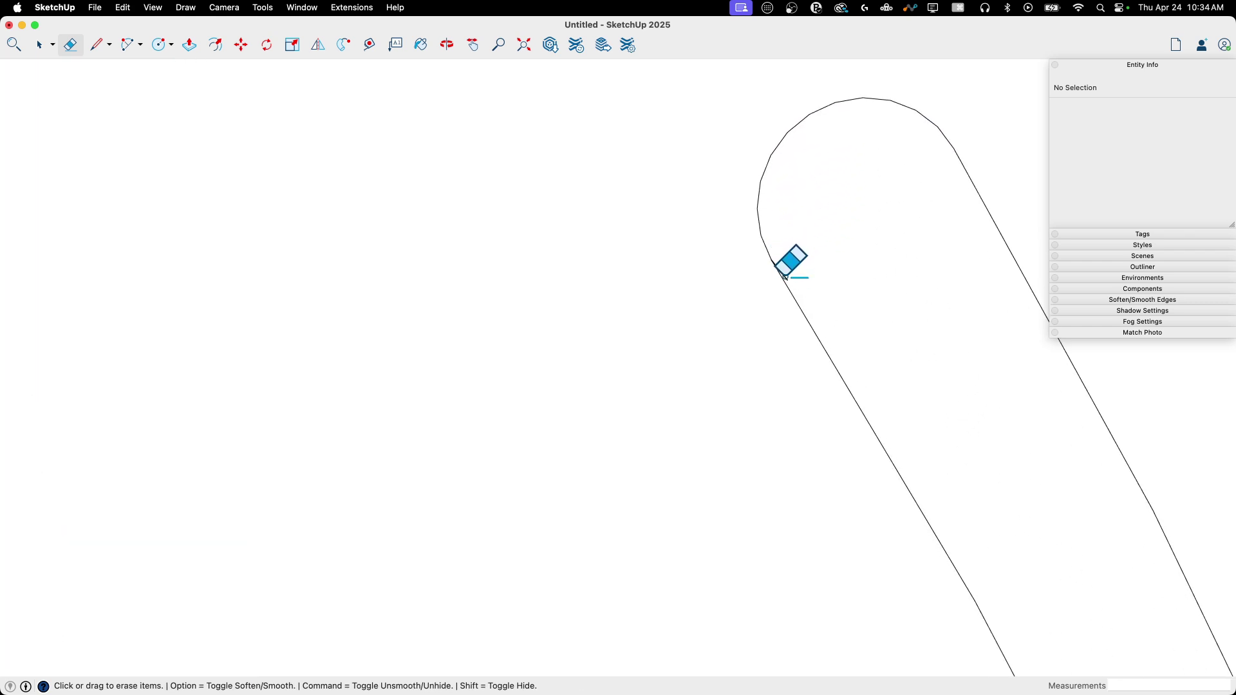
Step: Erase the reference face's outer edges around the profile so only the closed half-section face is left
scroll(822, 238, down, 10)
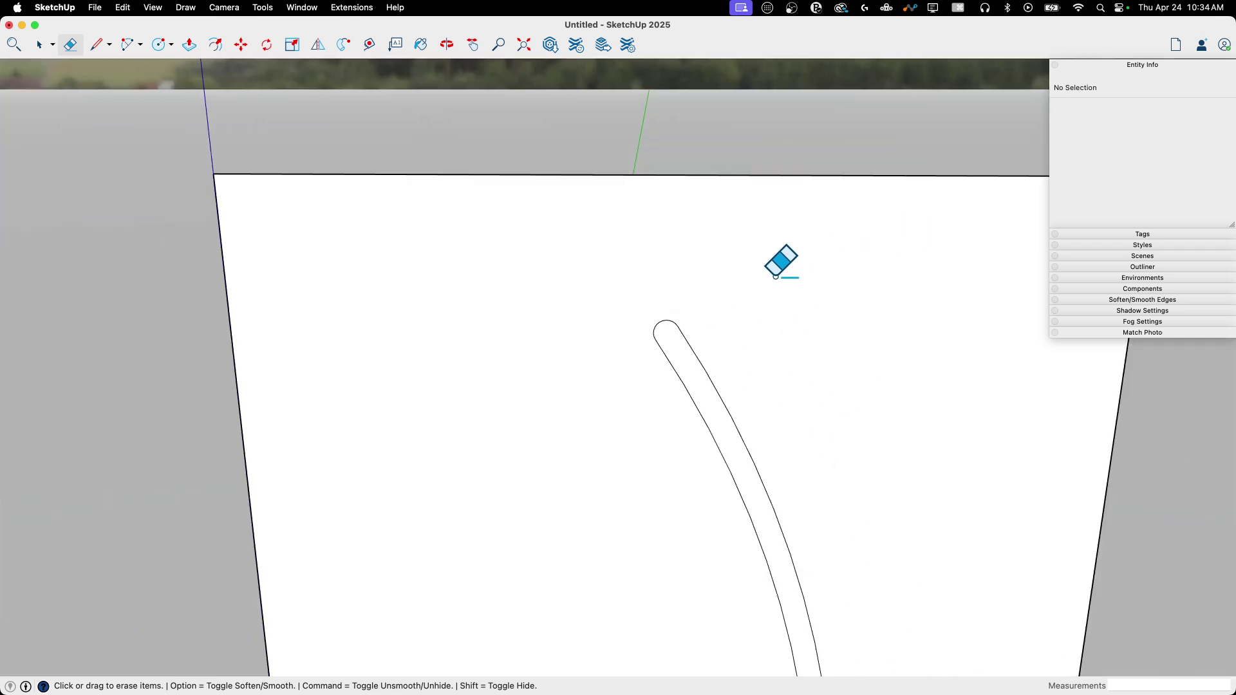
scroll(846, 309, down, 3)
scroll(644, 270, down, 2)
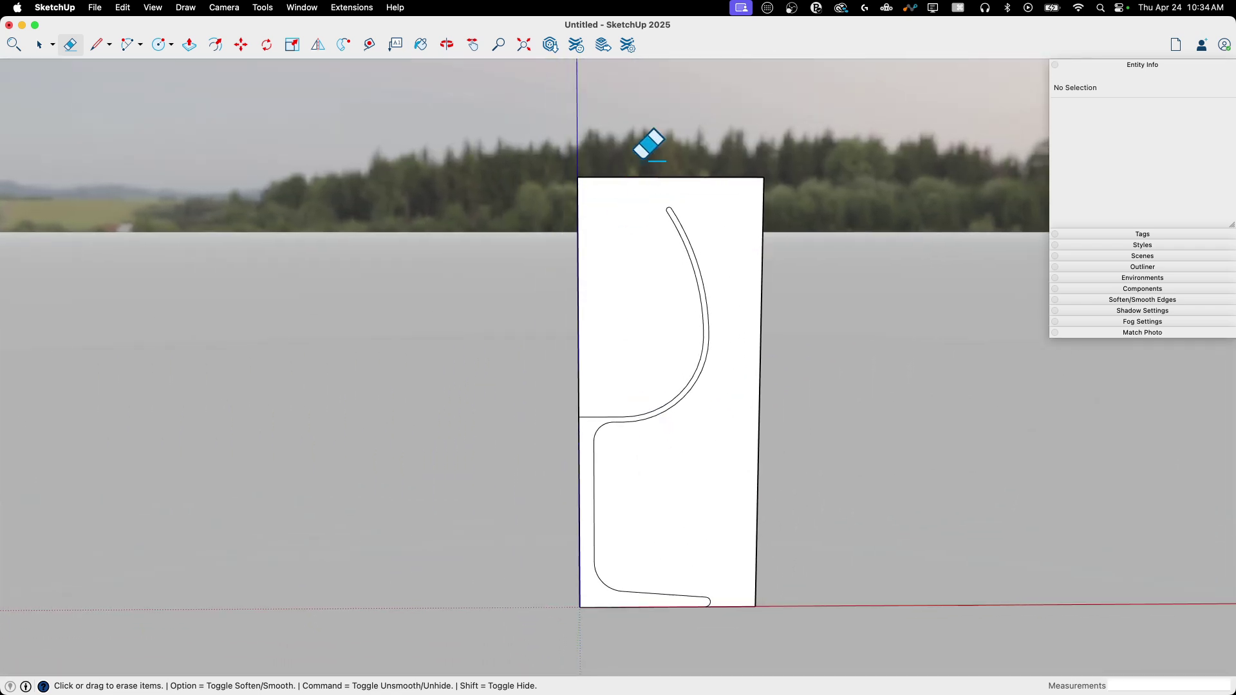
mouse_move(629, 152)
mouse_down()
mouse_move(577, 222)
mouse_move(579, 245)
mouse_up()
mouse_move(808, 352)
mouse_down()
mouse_move(767, 520)
mouse_move(761, 613)
mouse_up()
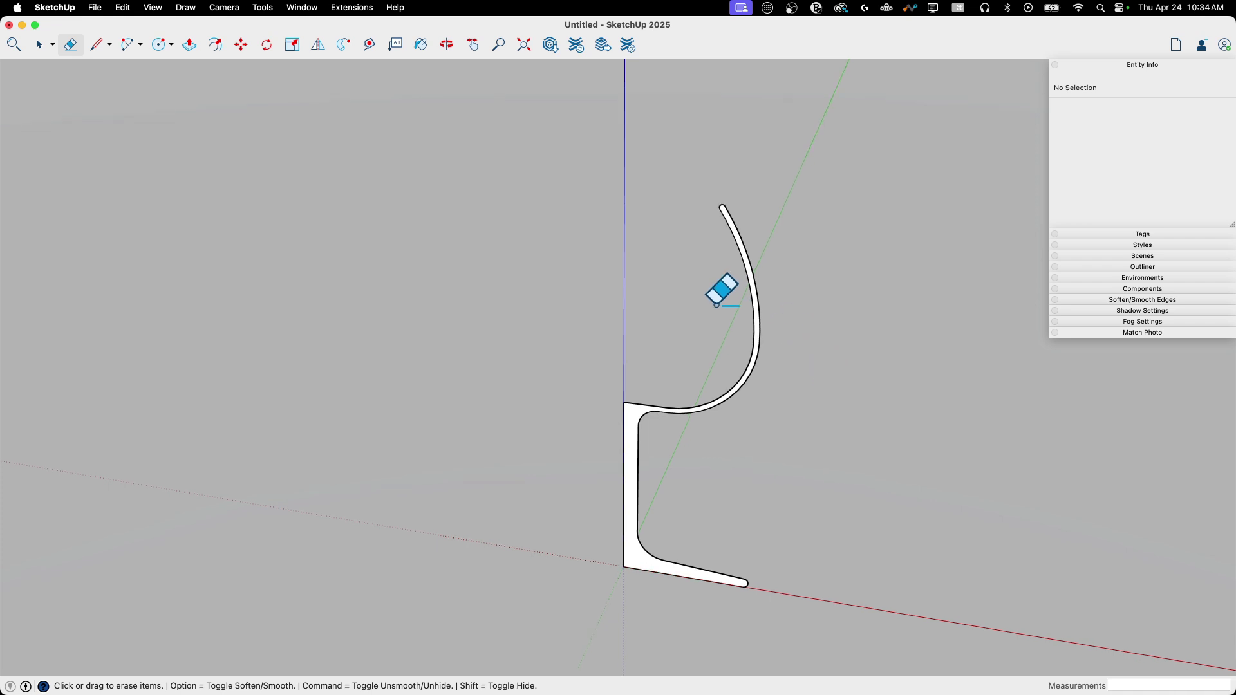
Step: Move the profile face straight up along the blue axis by about 1' 6", starting from its lower inner corner
key(space)
middle_drag(716, 314, 688, 186)
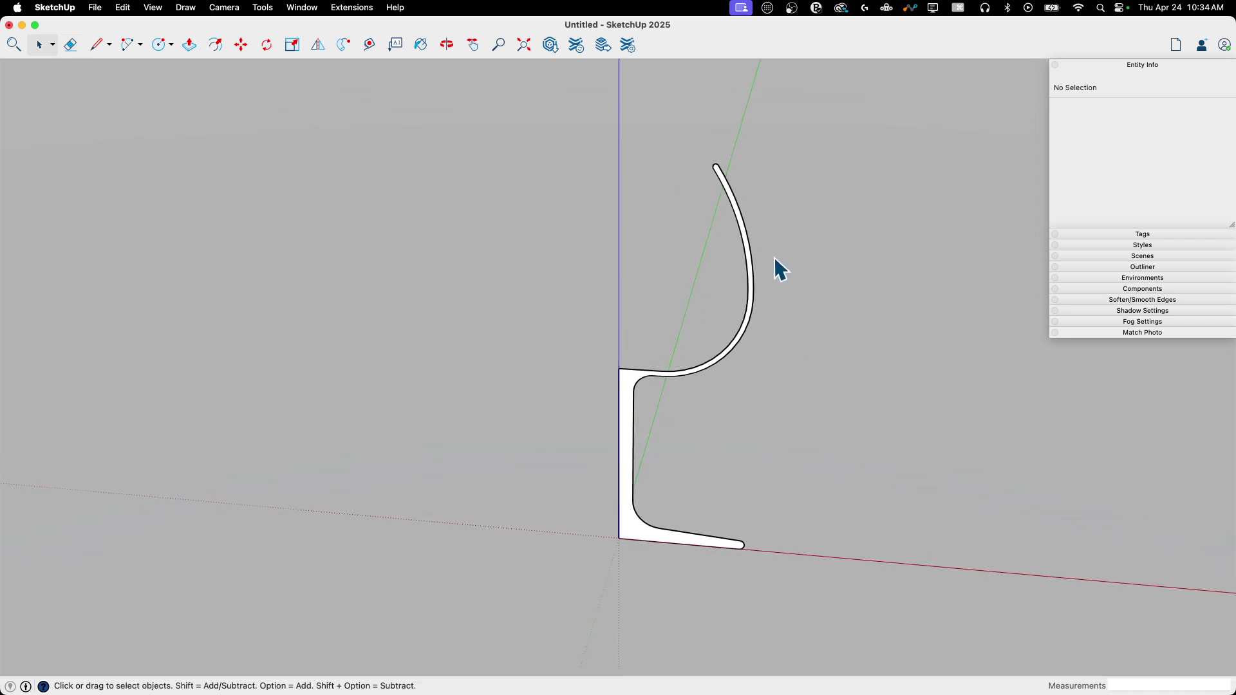
middle_drag(778, 267, 731, 330)
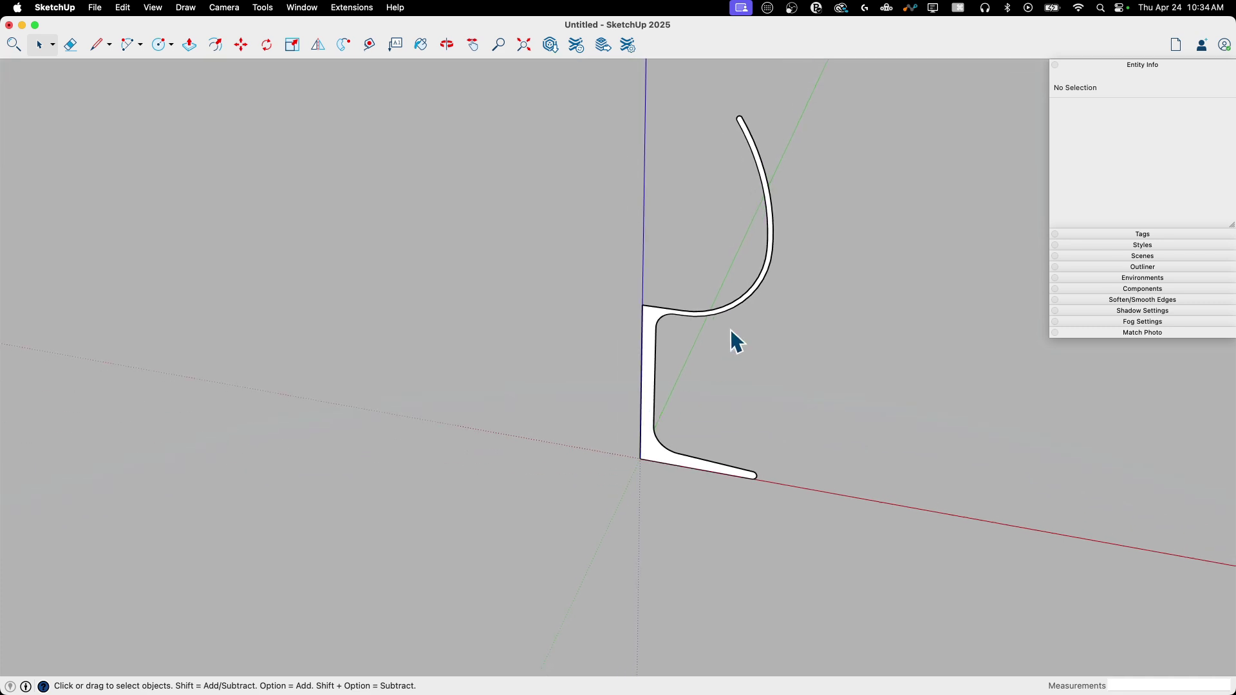
middle_drag(656, 368, 399, 381)
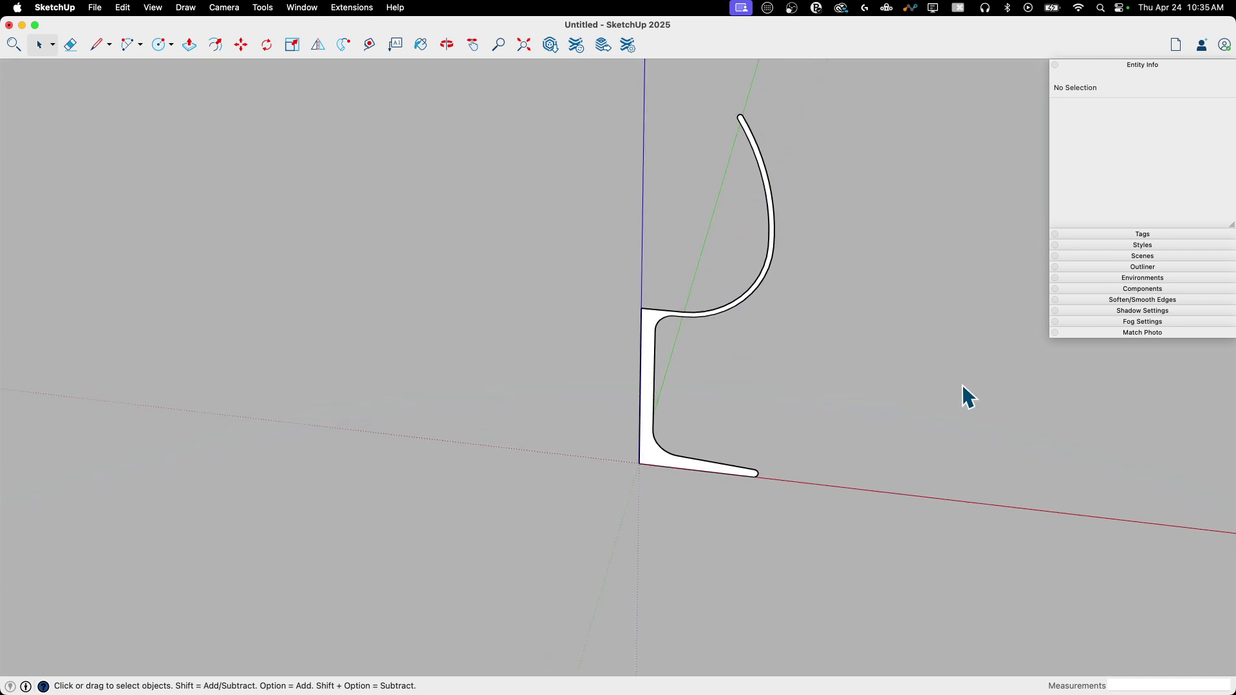
click(646, 359)
key(m)
click(637, 469)
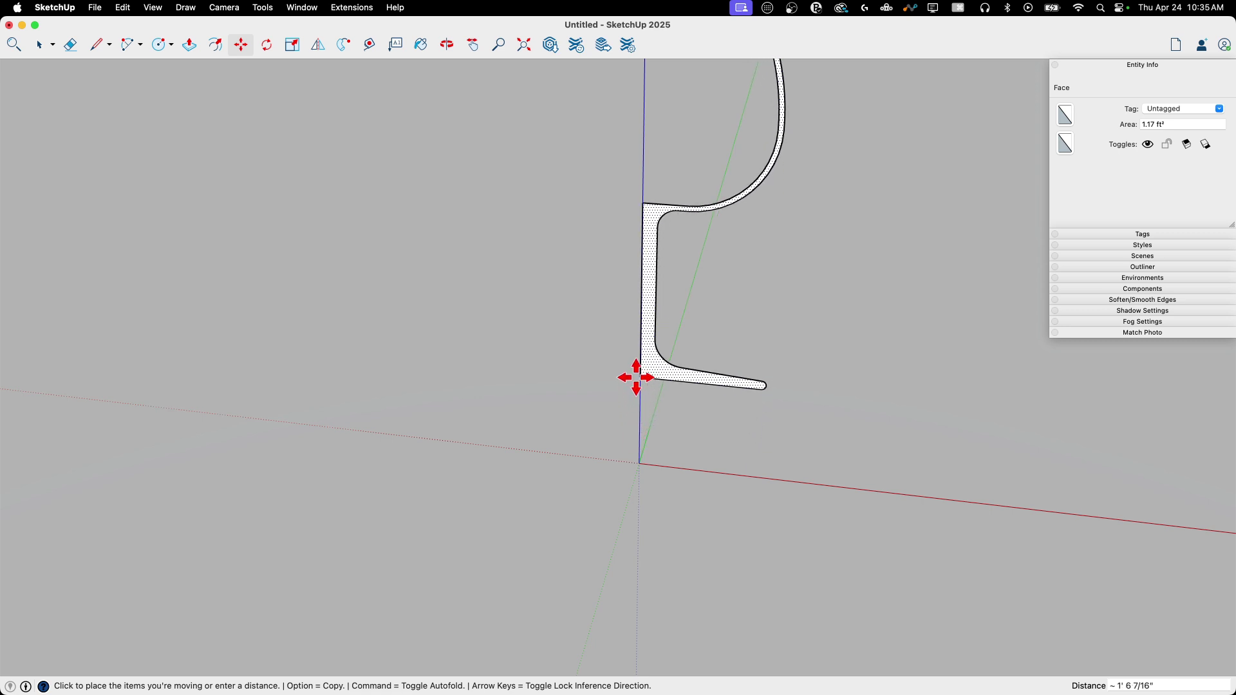
click(637, 383)
scroll(705, 444, down, 3)
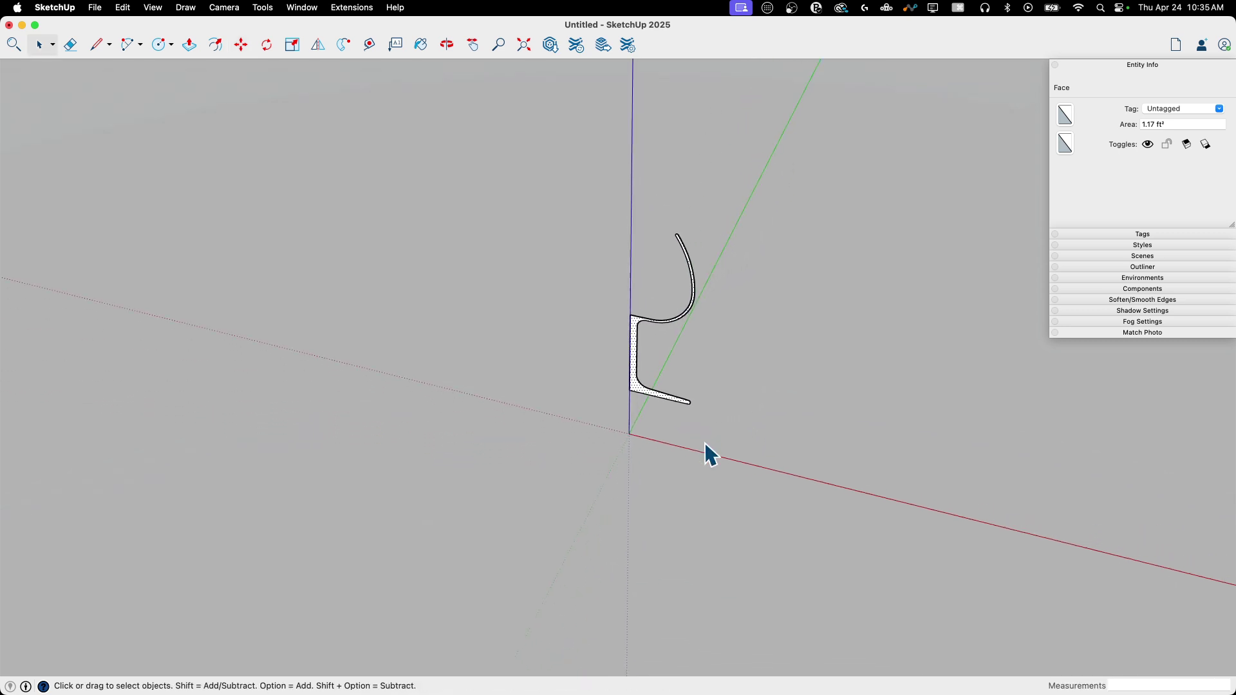
Step: Place a copy of the profile face about 8' 10" away to the side of the original as a spare
click(648, 390)
key(alt)
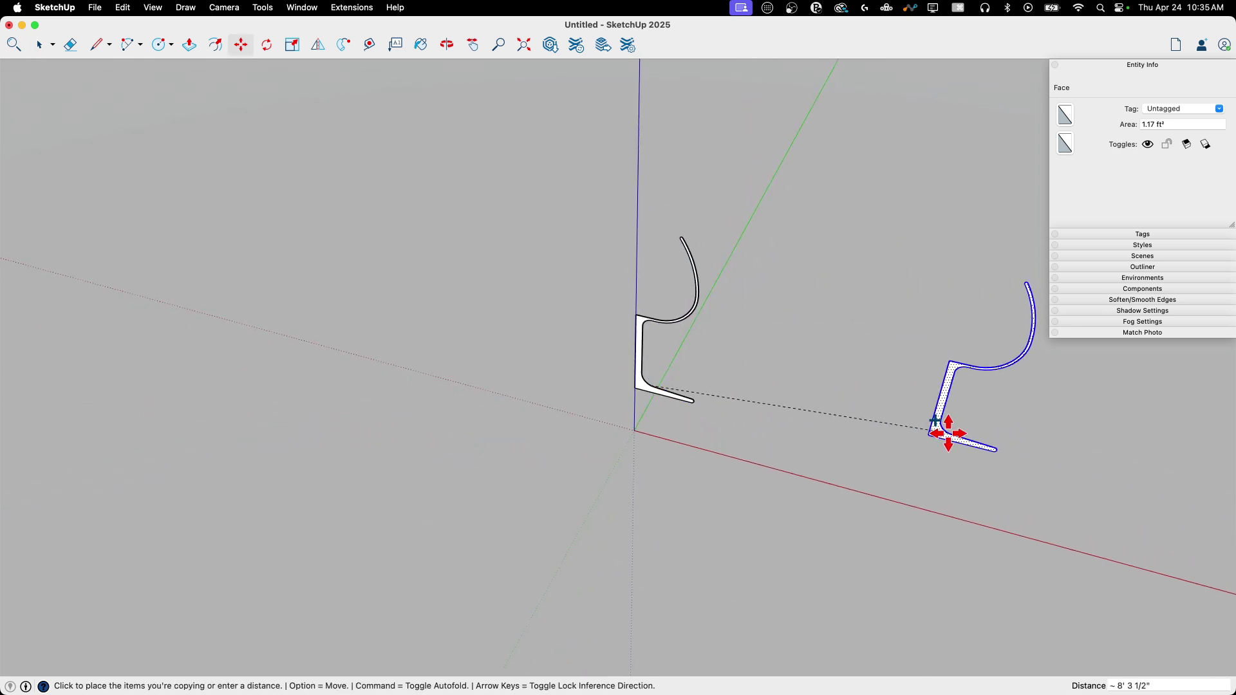
click(947, 371)
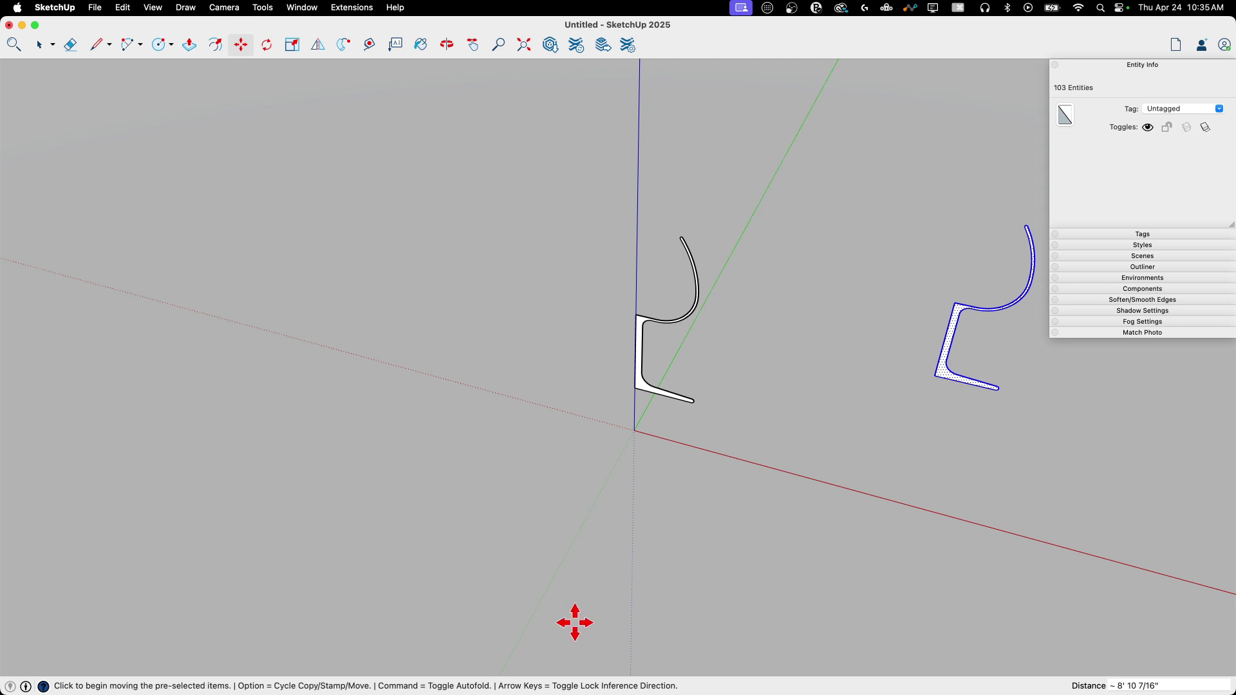
Step: Draw a flat circle of about 11 3/4" radius centred on the origin, below the profile
middle_drag(573, 620, 577, 210)
middle_drag(612, 389, 585, 322)
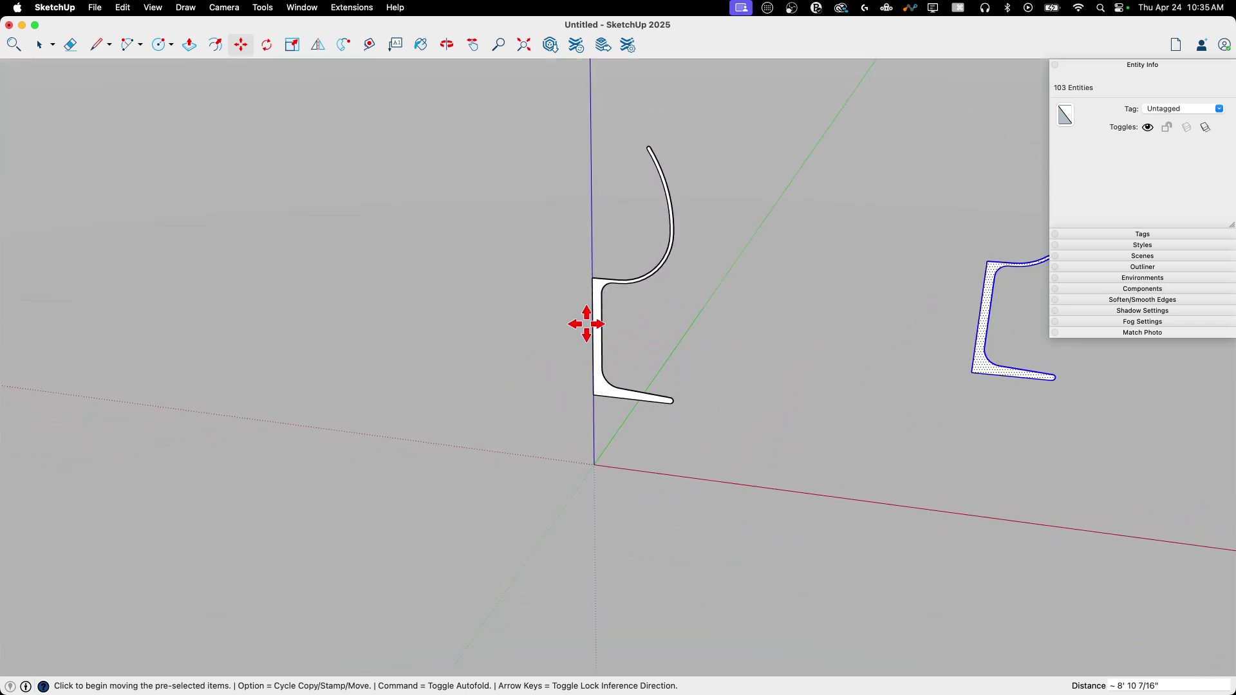
middle_drag(712, 365, 659, 488)
key(c)
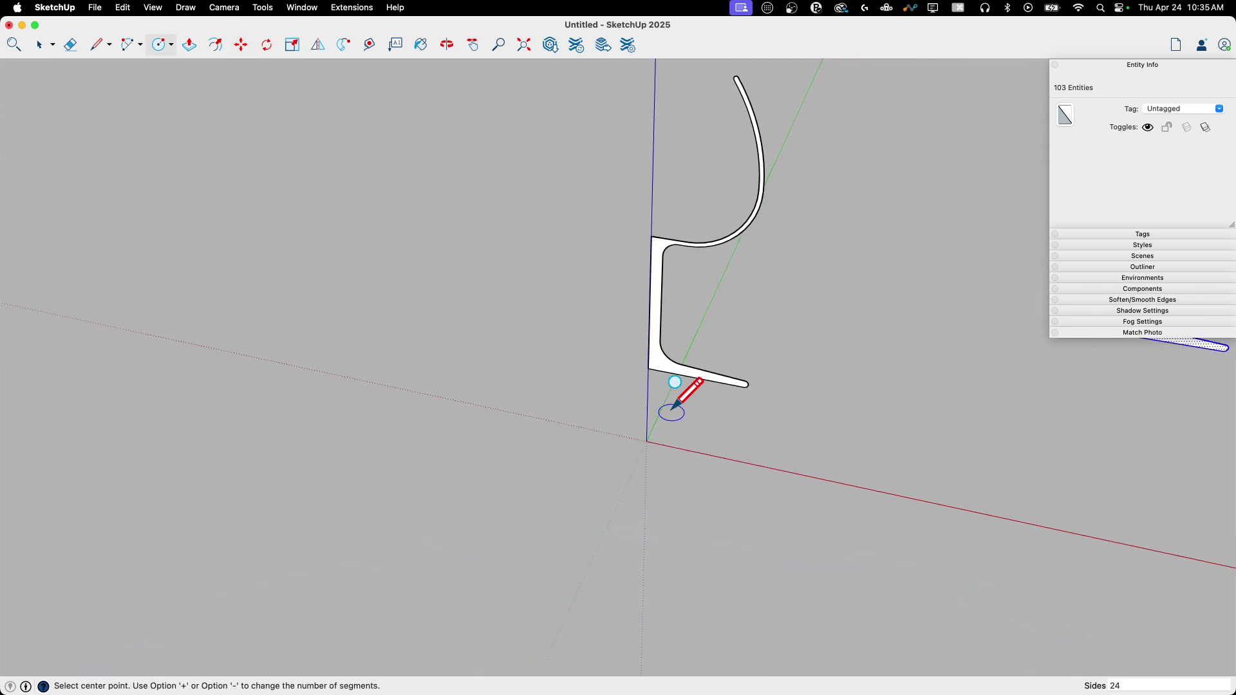
click(646, 441)
click(699, 437)
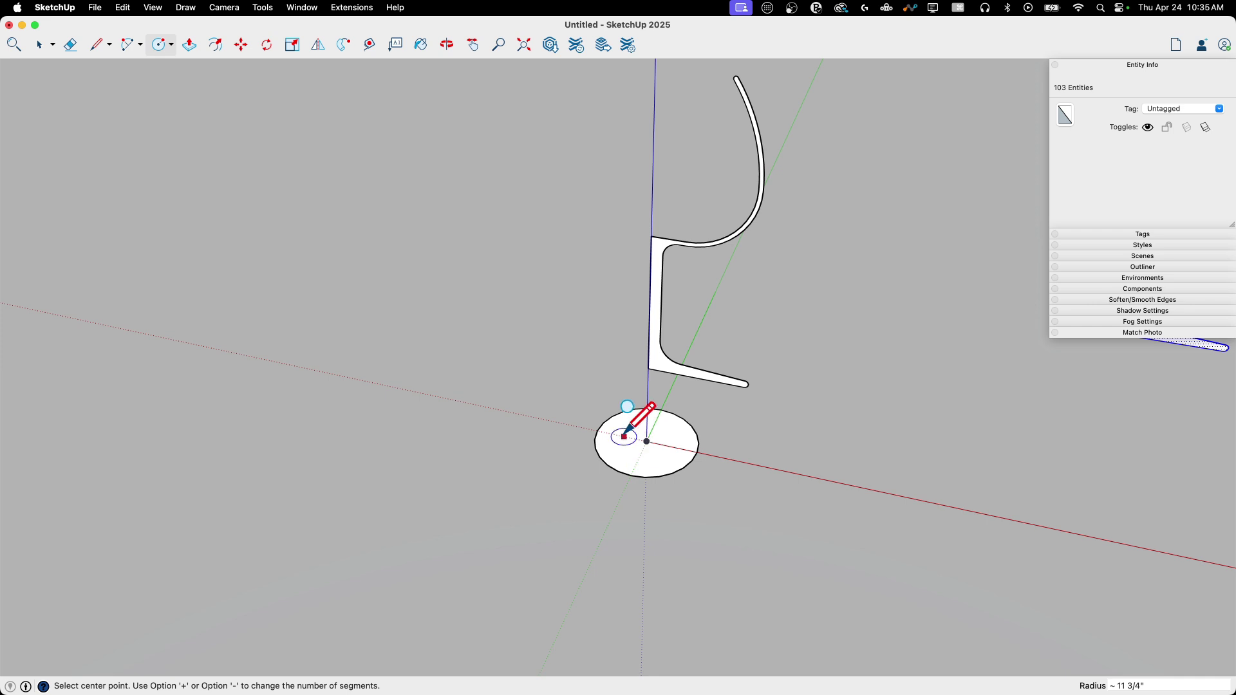
key(space)
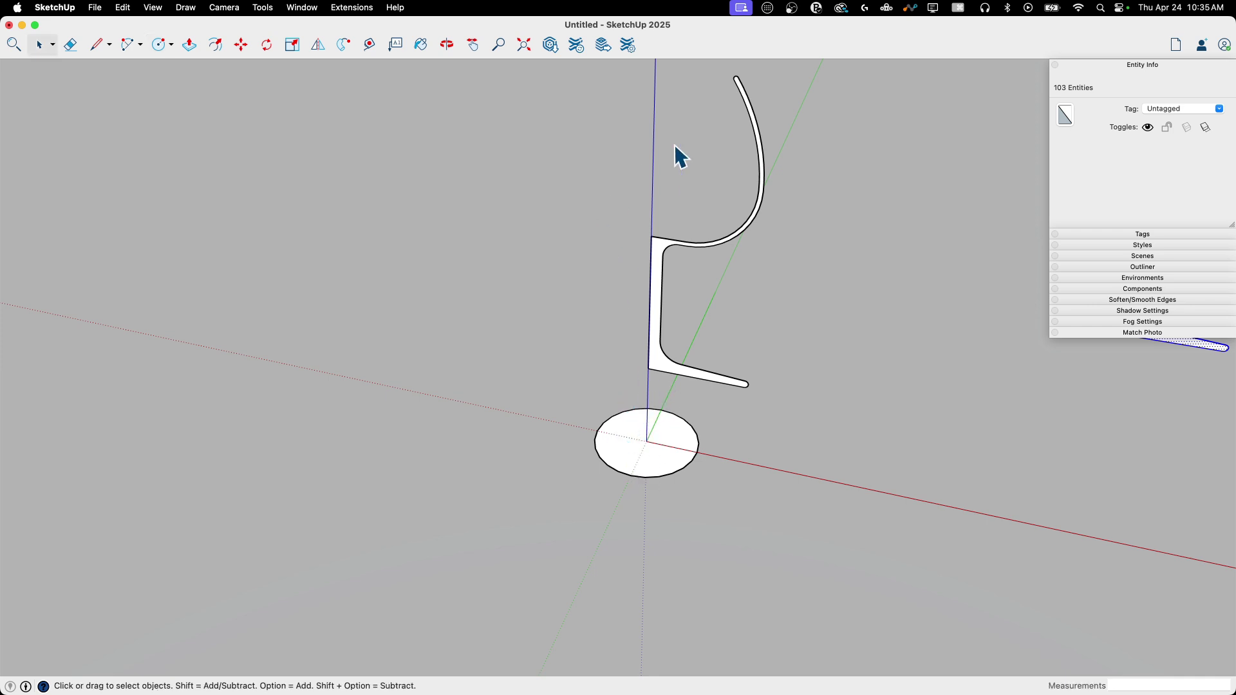
Step: Set the number of segments of the circle at the origin to 48
click(686, 420)
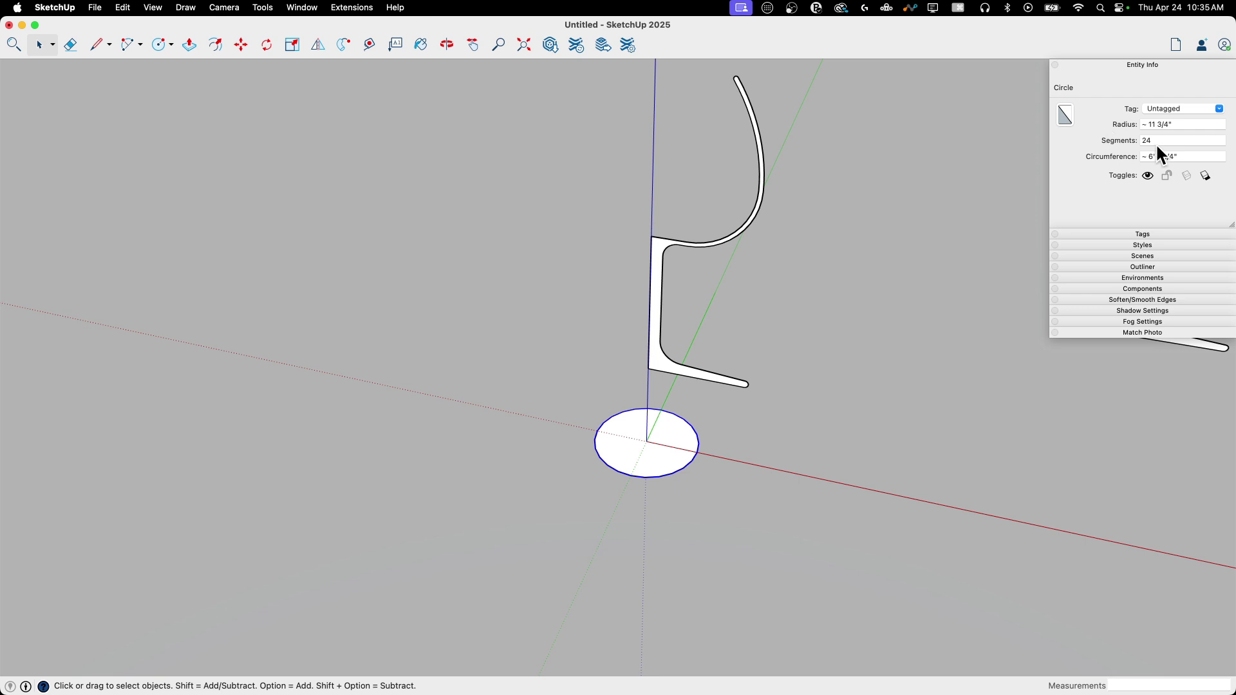
scroll(657, 234, up, 2)
scroll(706, 422, down, 5)
middle_drag(706, 422, 1125, 165)
scroll(673, 480, up, 3)
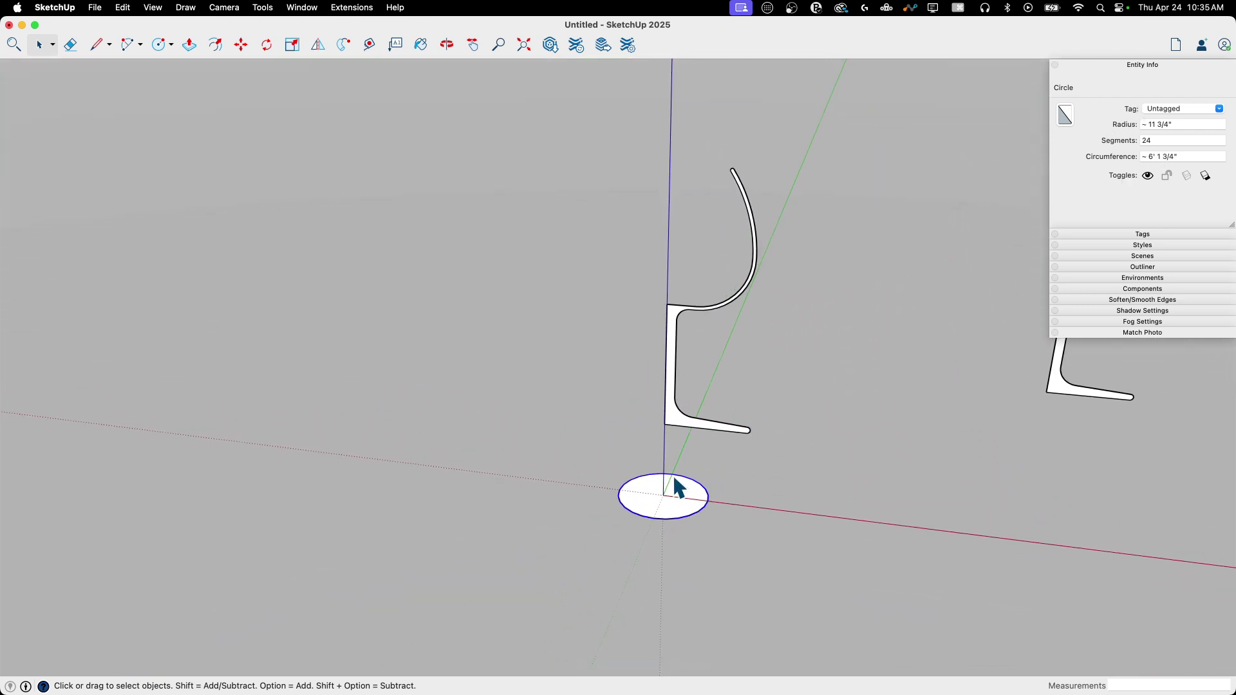
middle_drag(692, 207, 773, 300)
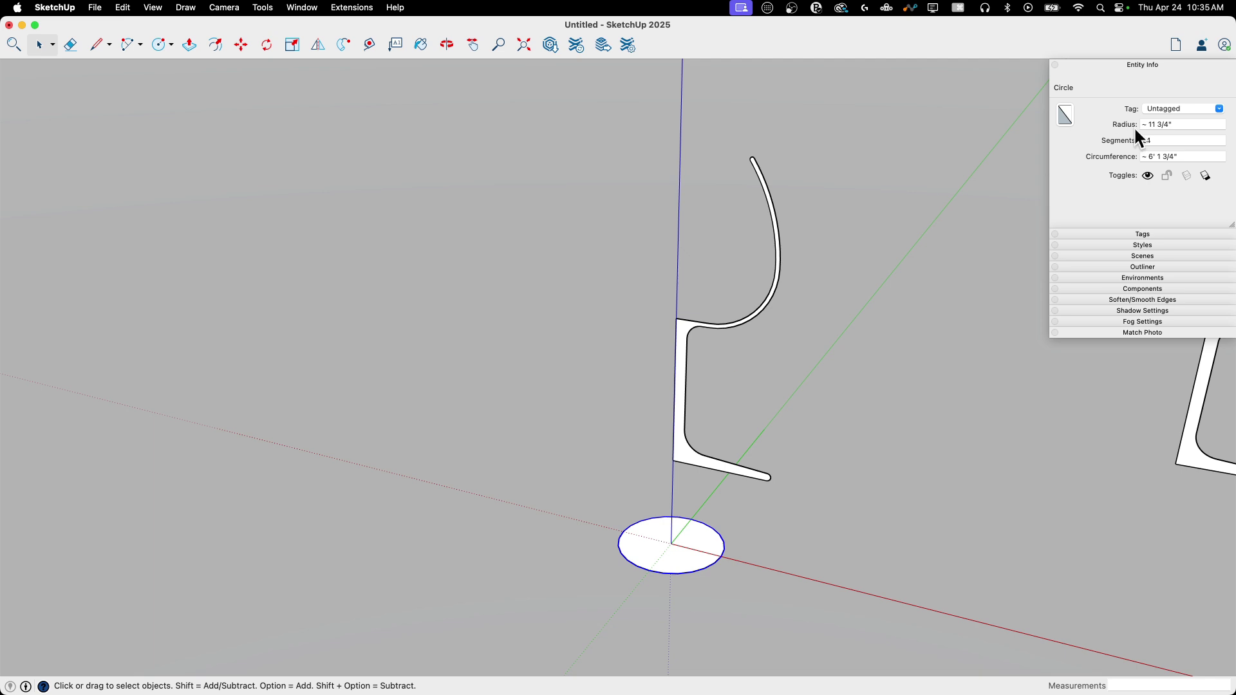
click(1156, 140)
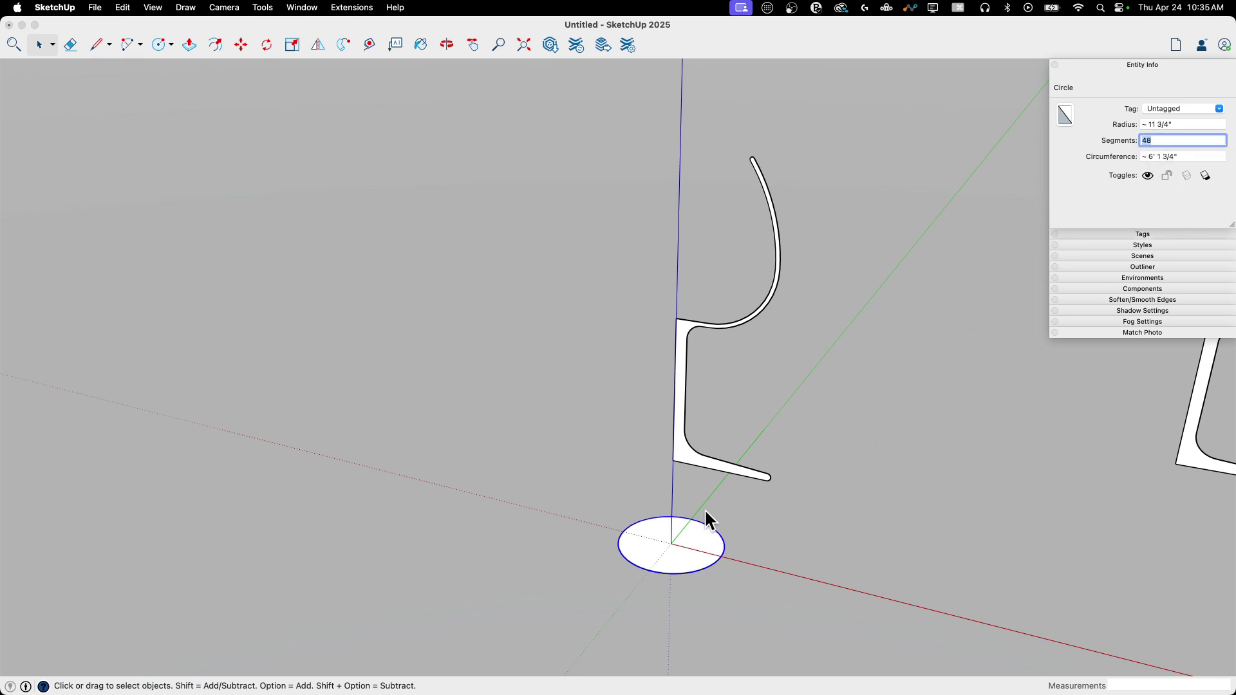
middle_drag(707, 518, 711, 554)
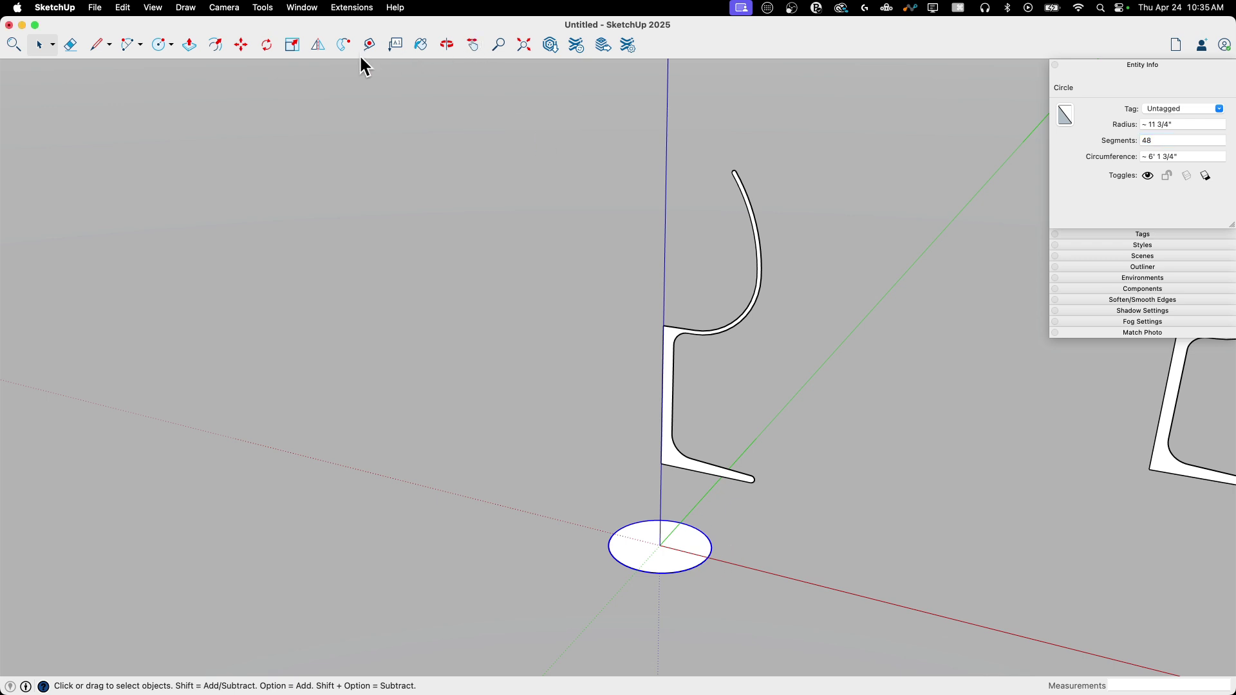
Step: Sweep the profile face around the circle at the origin with Follow Me
click(343, 45)
click(667, 393)
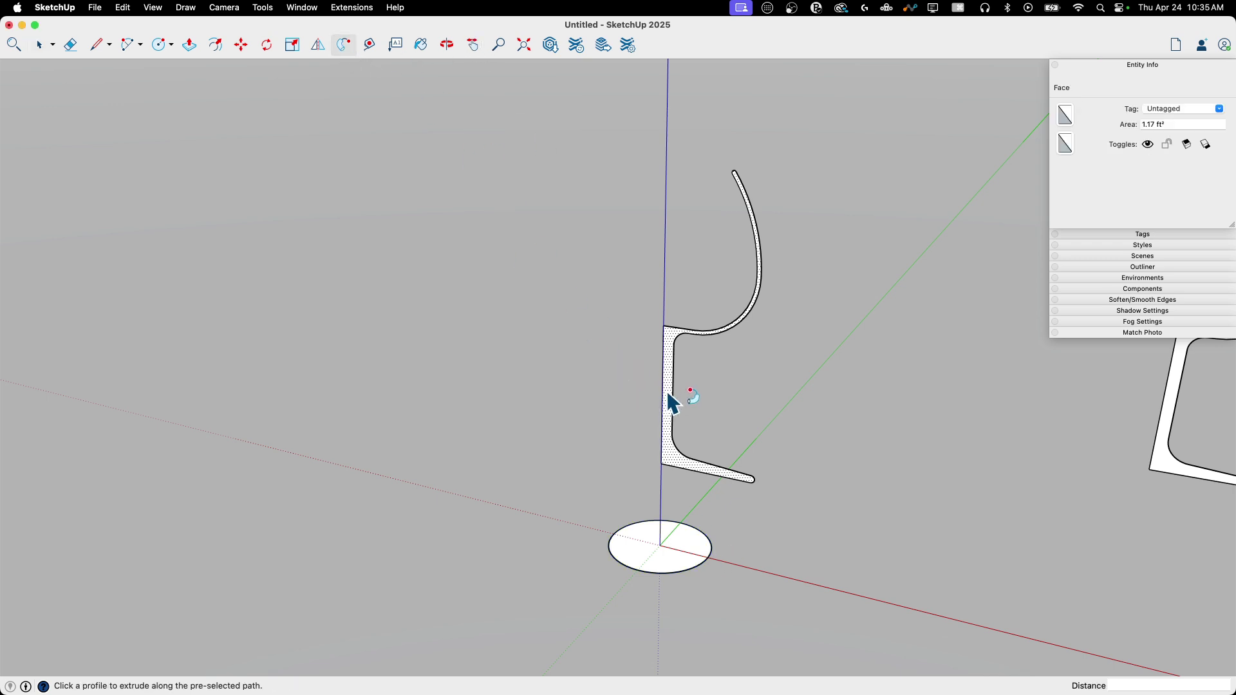
middle_drag(827, 376, 614, 450)
key(space)
middle_drag(625, 318, 660, 428)
scroll(692, 367, up, 5)
scroll(695, 361, up, 2)
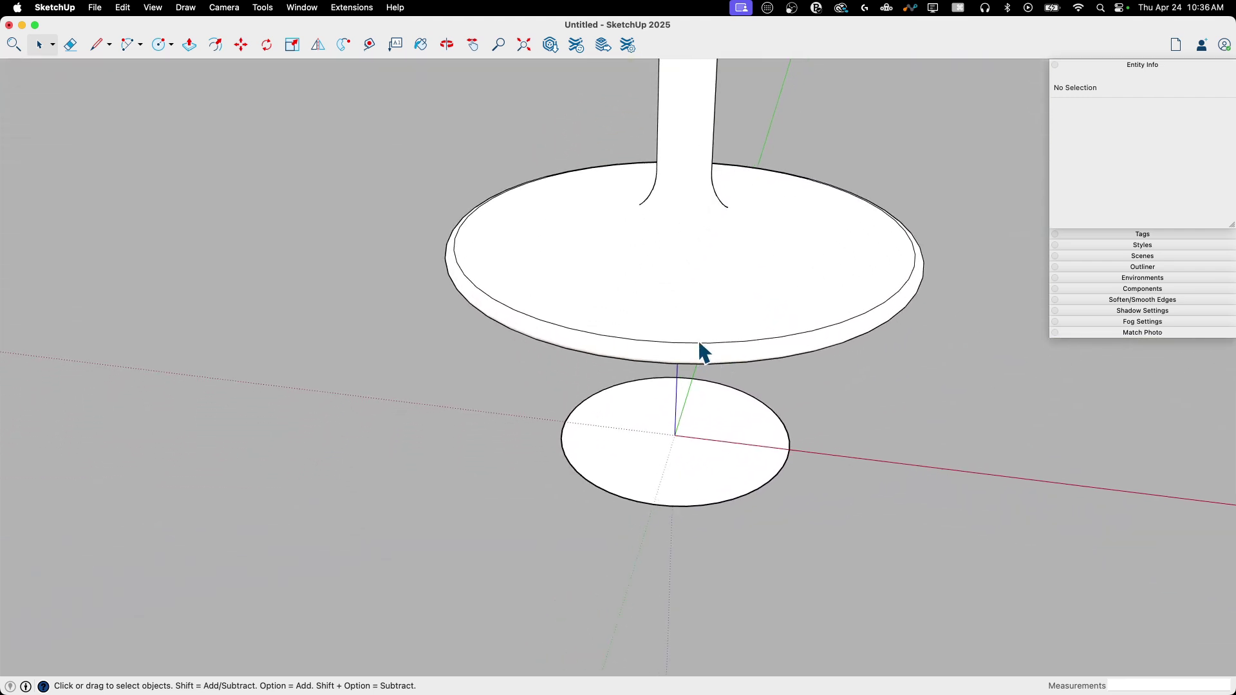
Step: Inspect the revolved glass's foot and bowl, and undo the Follow Me sweep
middle_drag(698, 350, 632, 243)
scroll(646, 437, down, 5)
scroll(637, 338, up, 3)
middle_drag(642, 295, 750, 367)
scroll(630, 286, down, 5)
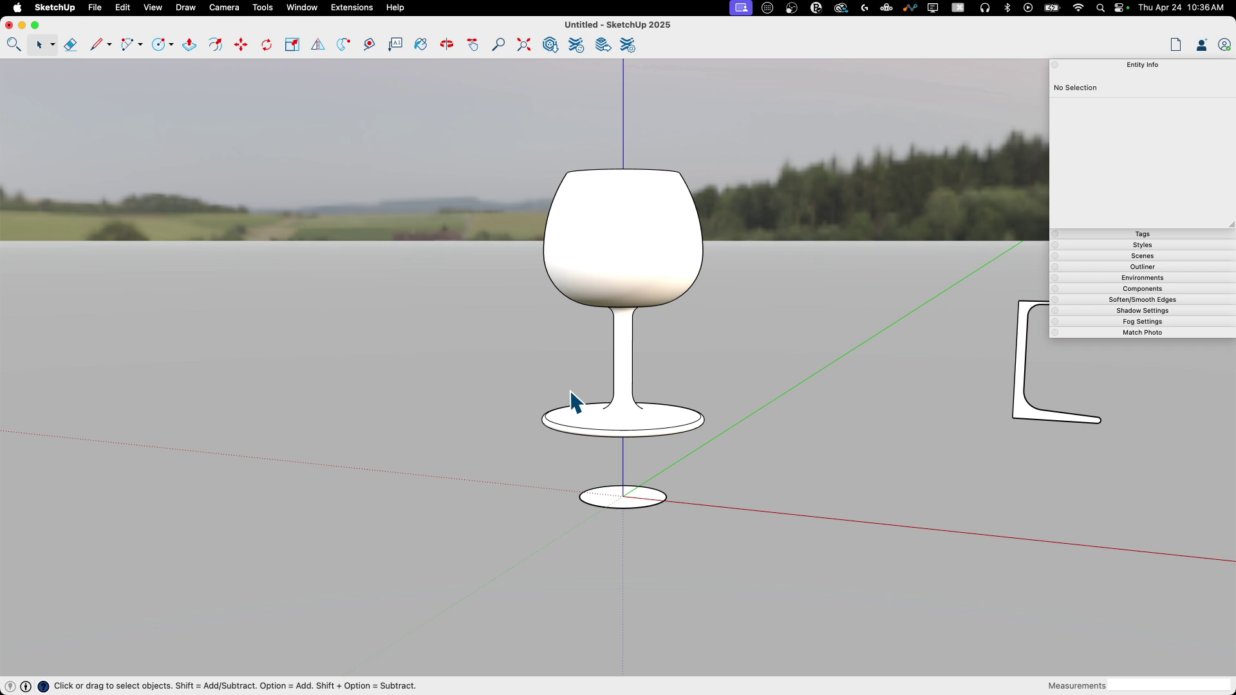
key(super+z)
Step: Shorten the profile's foot by moving its rounded end arc about 3 15/16" inward toward the stem
scroll(617, 326, up, 6)
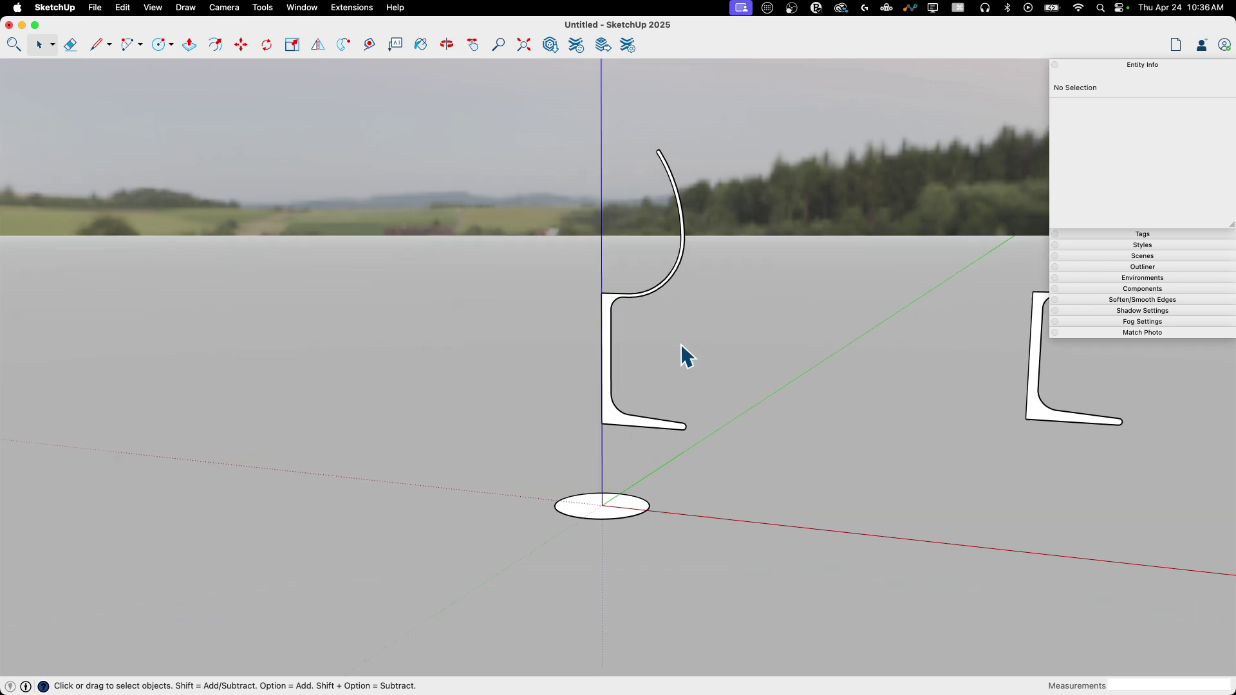
middle_drag(612, 387, 618, 342)
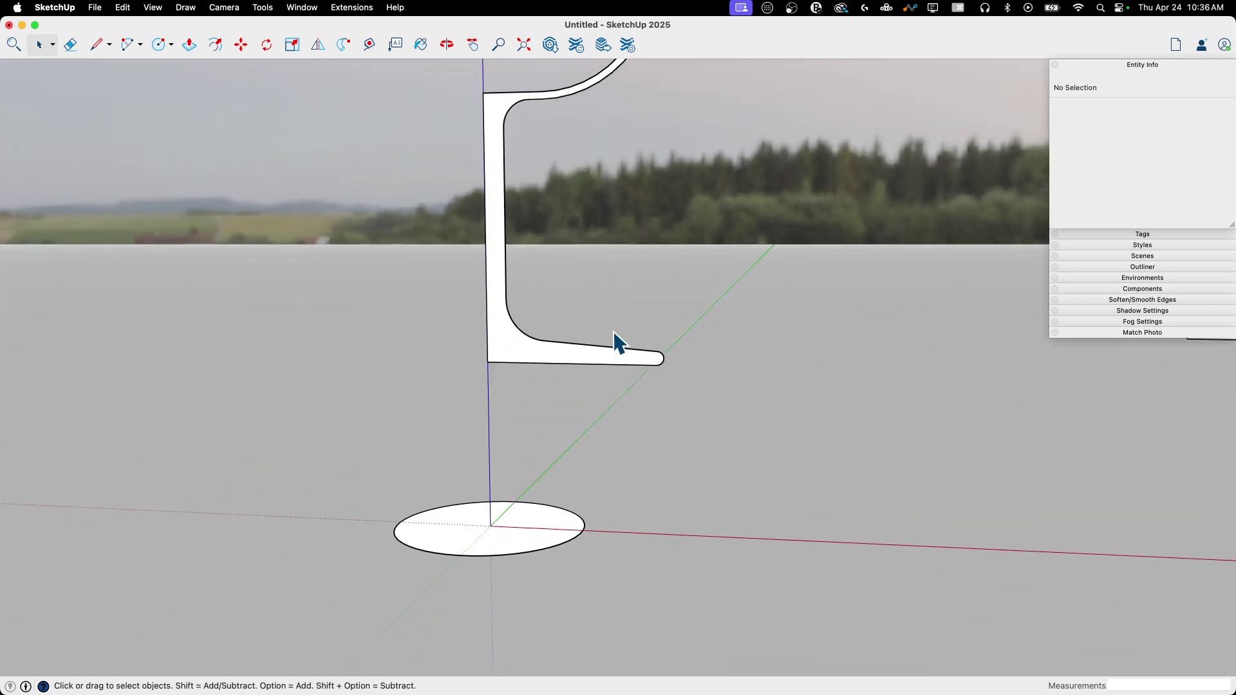
drag(612, 332, 690, 410)
scroll(666, 367, up, 3)
key(m)
click(675, 370)
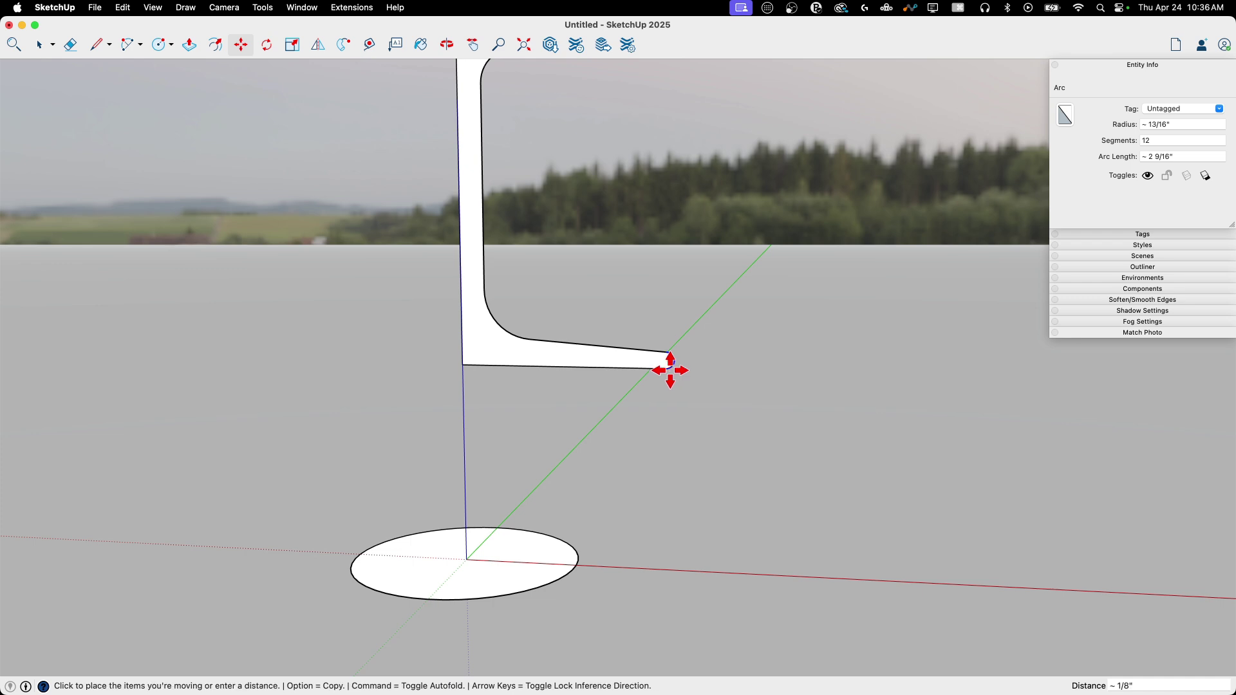
click(630, 368)
scroll(722, 411, down, 4)
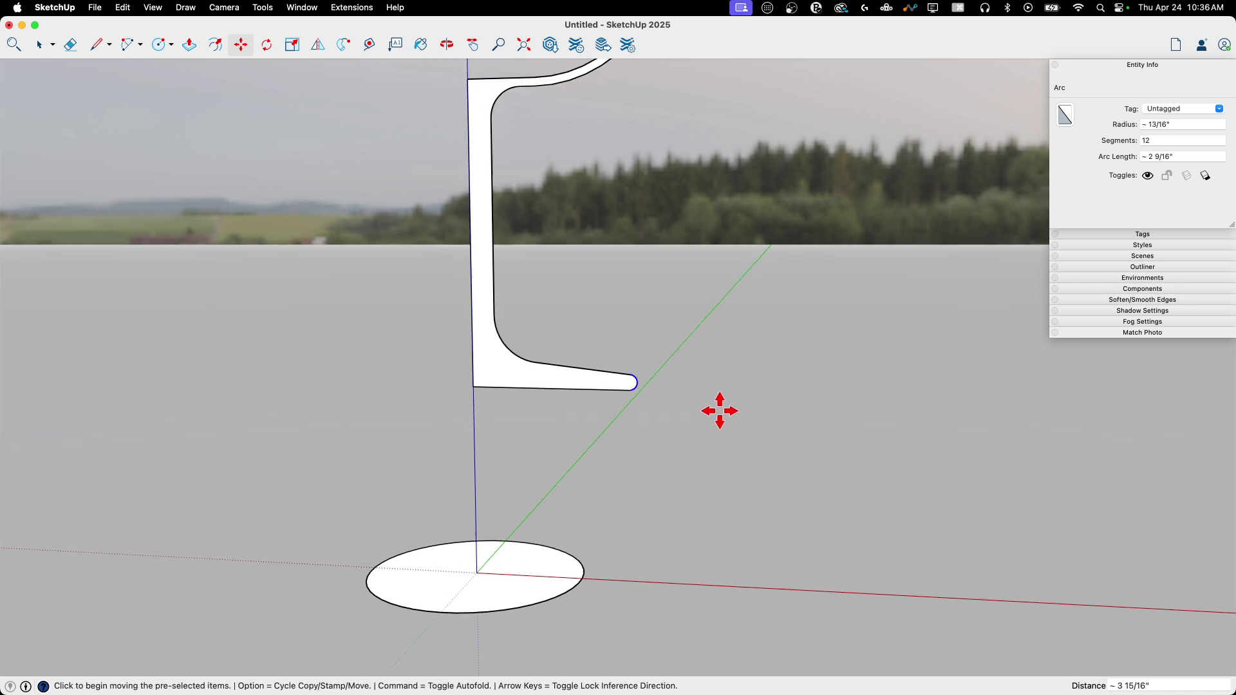
Step: Lengthen the profile's stem by moving the bowl's edges up the blue axis by about 11 7/16"
key(space)
scroll(636, 430, down, 3)
drag(500, 169, 753, 447)
key(m)
click(603, 407)
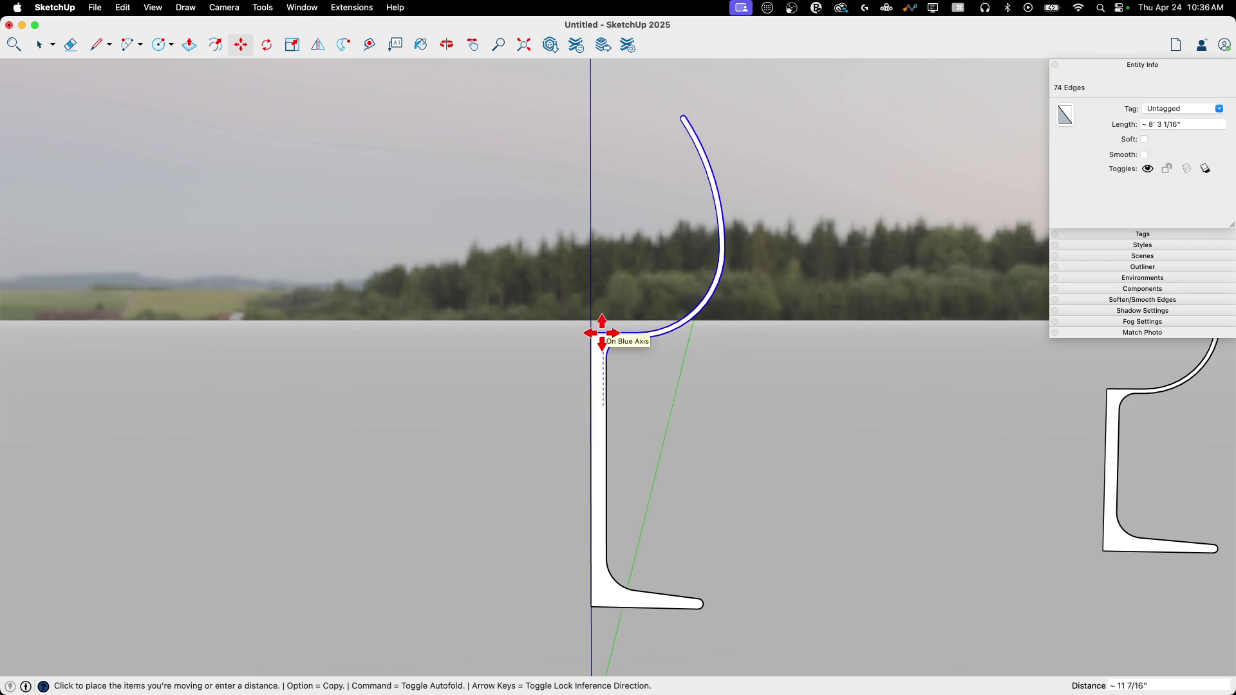
click(602, 333)
key(space)
scroll(791, 475, up, 2)
scroll(631, 333, down, 1)
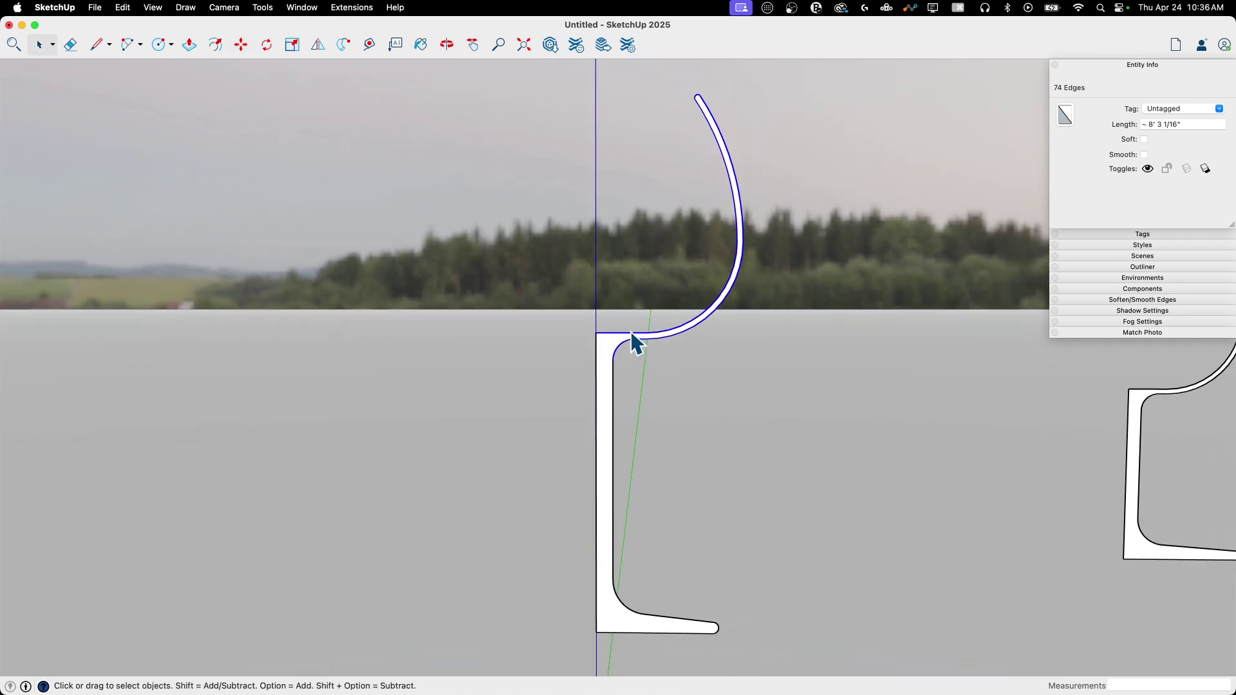
Step: Weld the profile's bowl, stem and foot edges into one curve, leaving out the straight edge on the blue axis
middle_drag(632, 335, 617, 376)
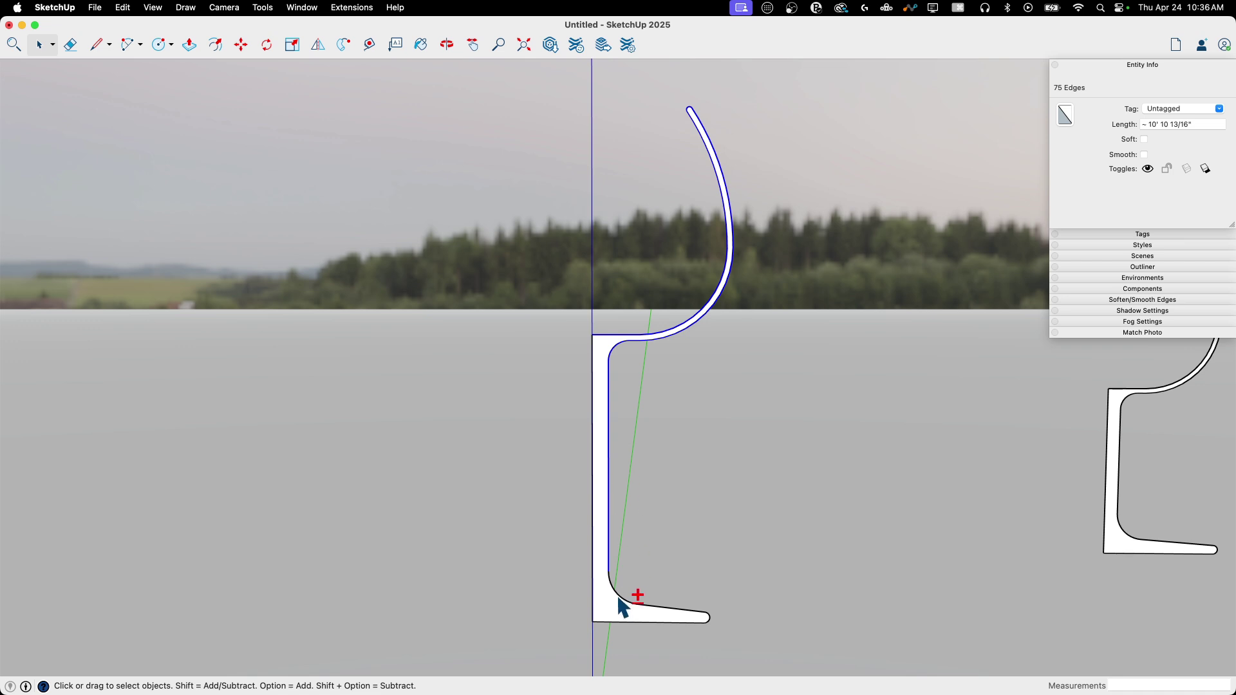
shift+click(705, 622)
right_click(693, 623)
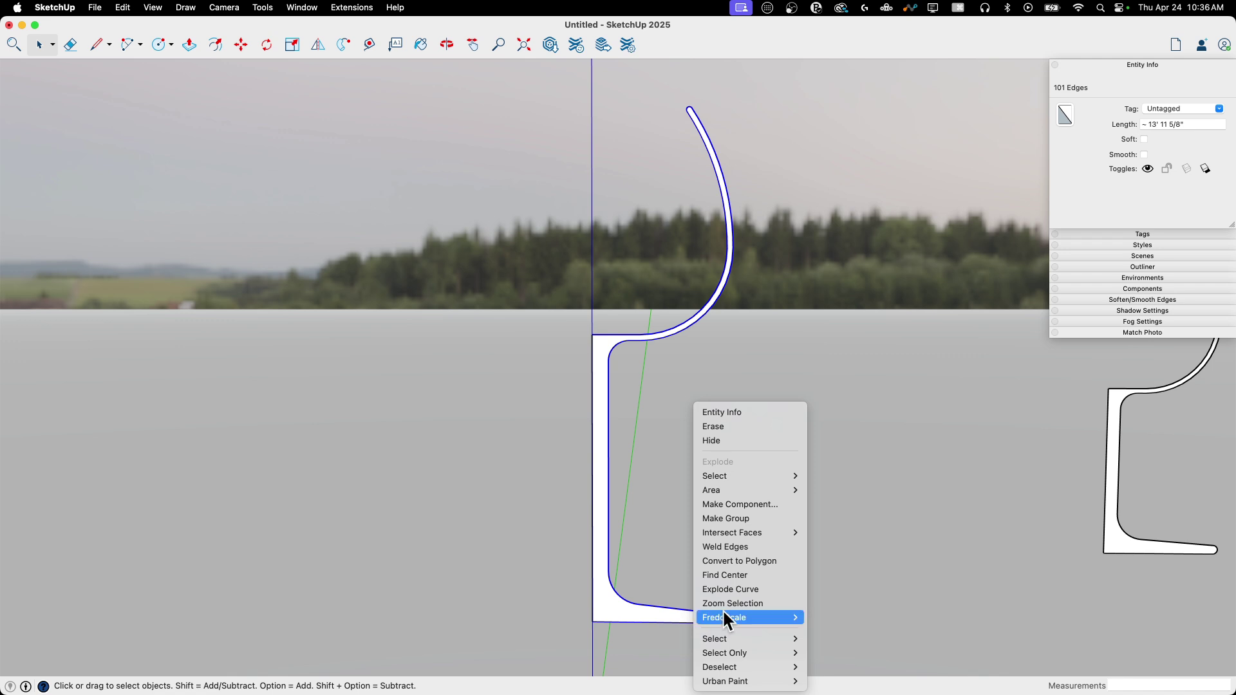
click(745, 546)
click(586, 366)
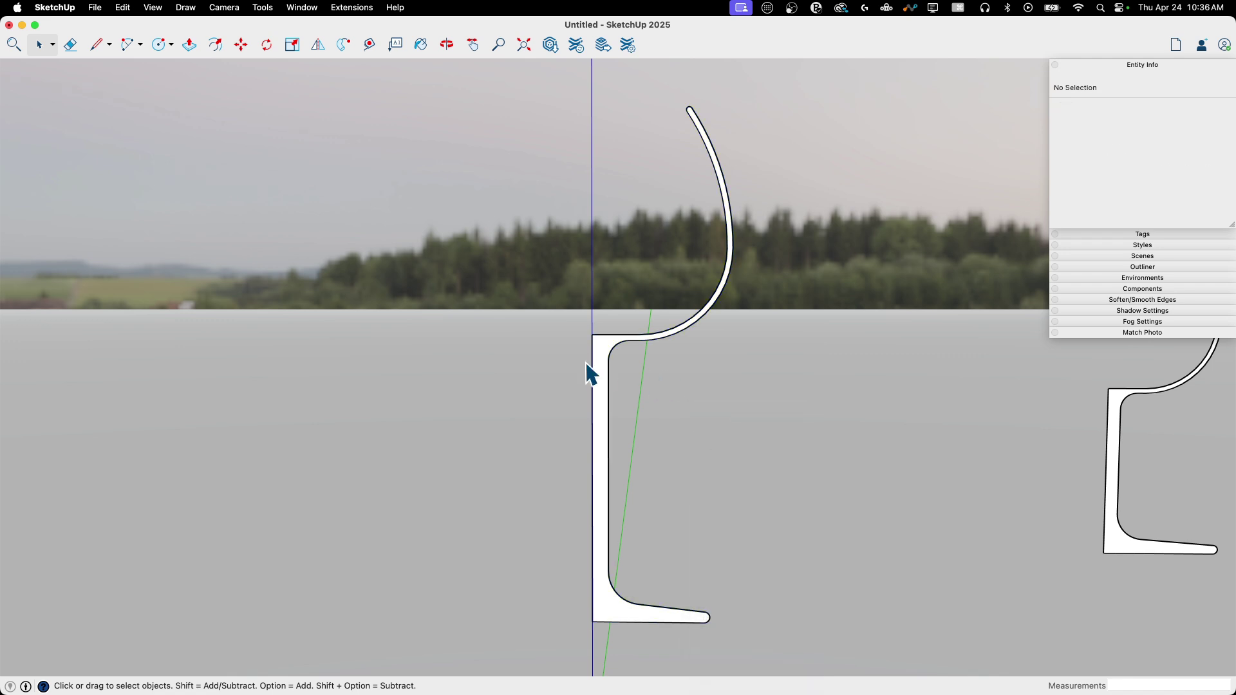
click(593, 341)
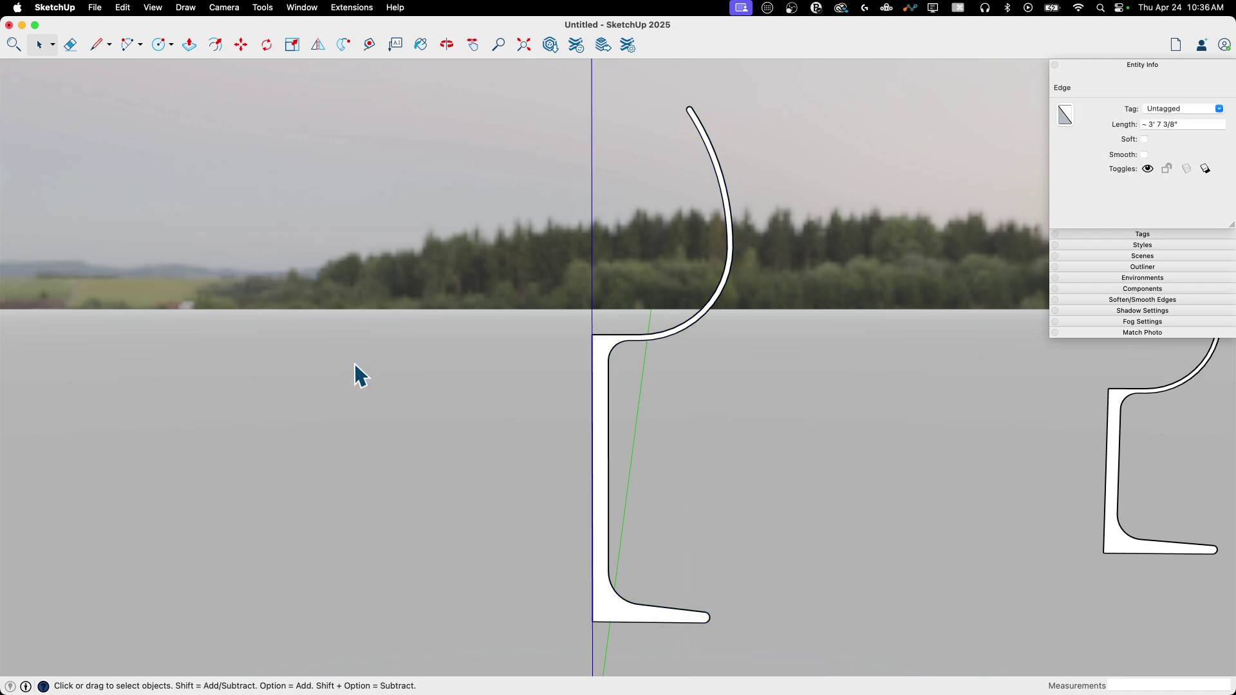
mouse_move(569, 447)
middle_down()
mouse_move(579, 408)
mouse_move(615, 523)
mouse_move(622, 329)
middle_up()
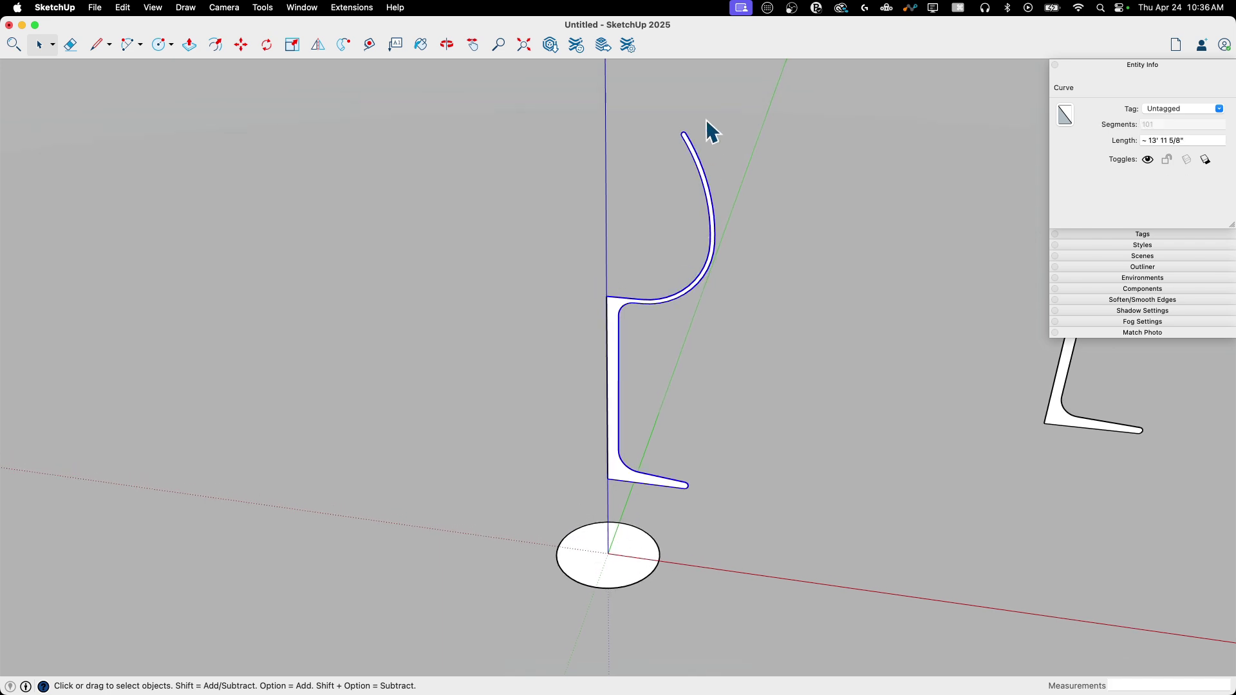
Step: Sweep the adjusted profile face around the circle at the origin with Follow Me
click(619, 586)
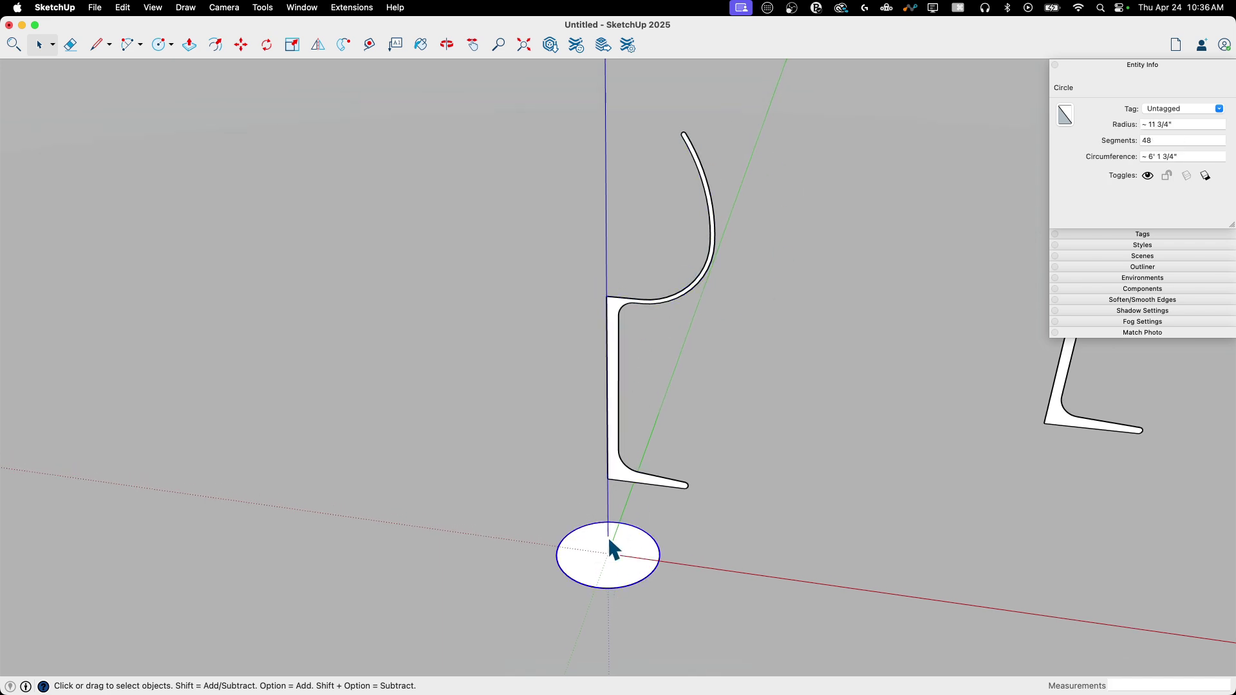
click(339, 46)
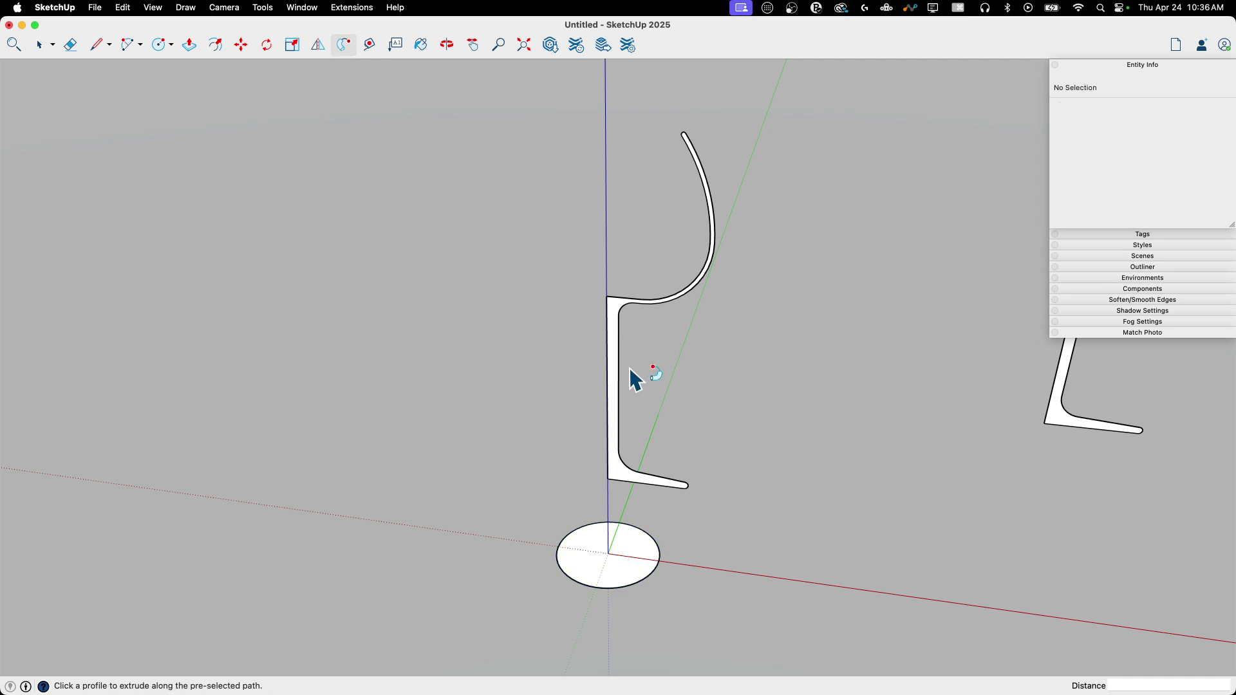
click(619, 325)
mouse_move(628, 328)
middle_down()
mouse_move(473, 444)
mouse_move(675, 386)
mouse_move(689, 353)
mouse_move(598, 238)
mouse_move(628, 285)
mouse_move(630, 511)
mouse_move(858, 419)
mouse_move(538, 538)
middle_up()
key(space)
Step: Erase the path circle at the origin and the spare profile copy beside the glass
key(e)
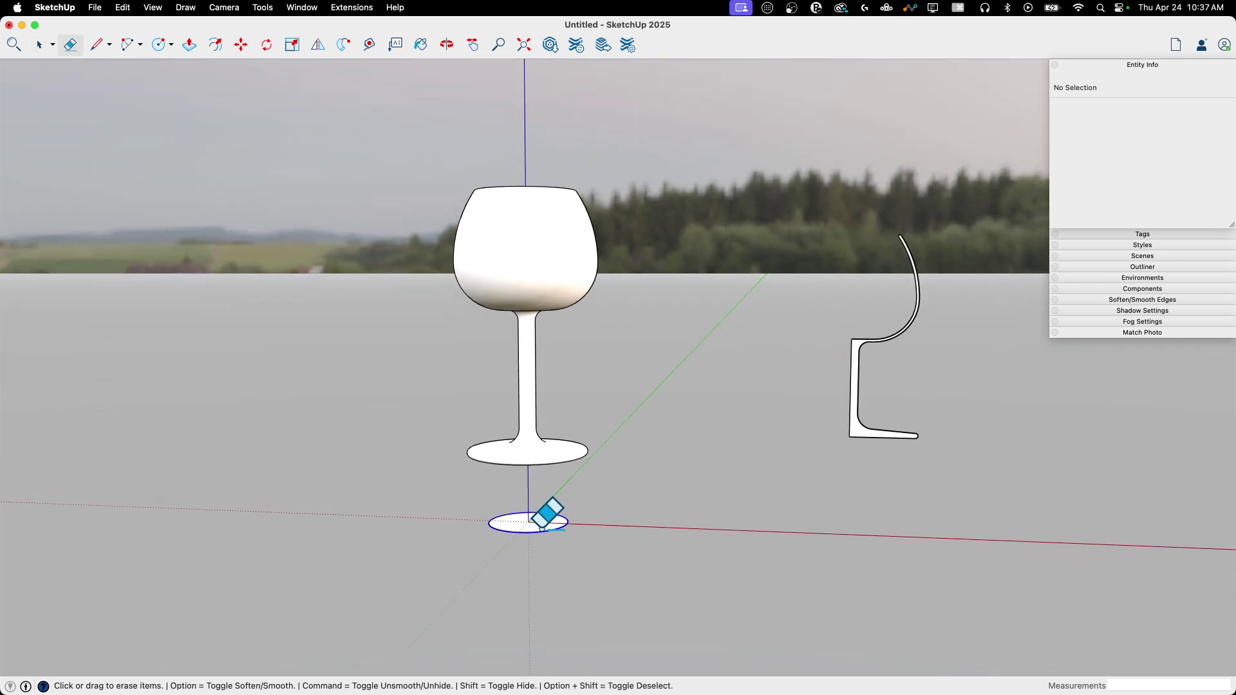
click(861, 340)
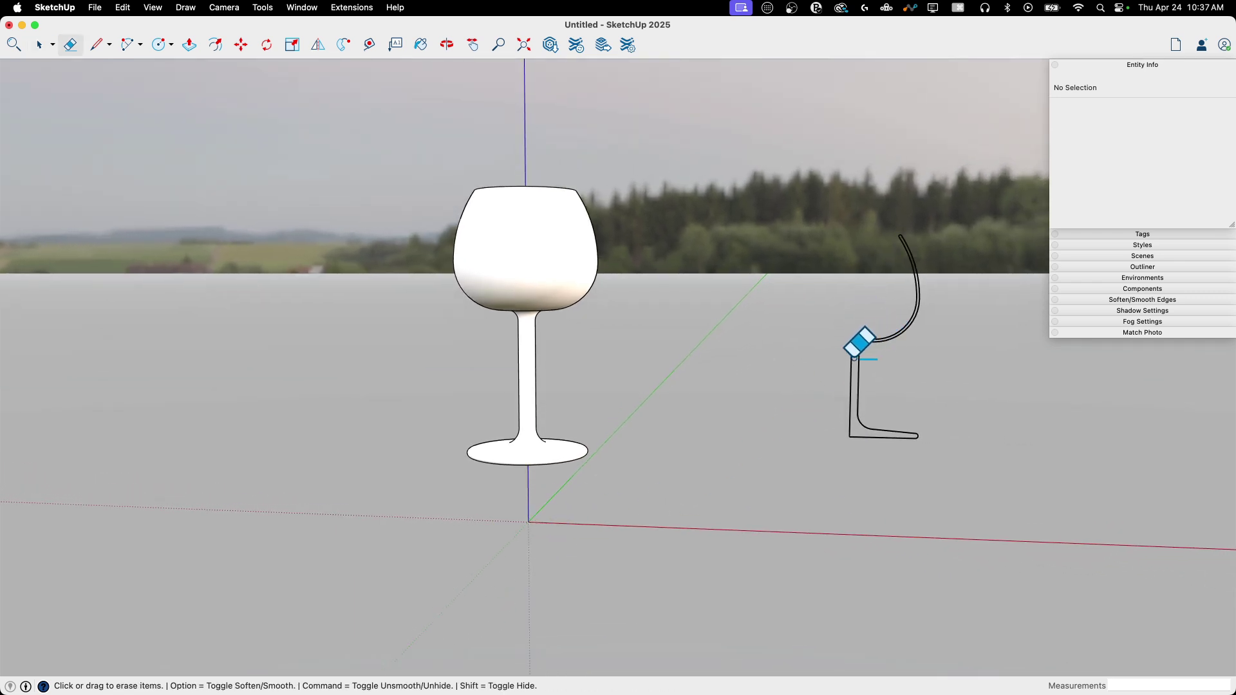
key(space)
click(851, 358)
middle_drag(852, 358, 805, 305)
Step: Select the revolved glass's surface and examine its smoothness from above and the side
click(582, 429)
middle_drag(541, 208, 591, 240)
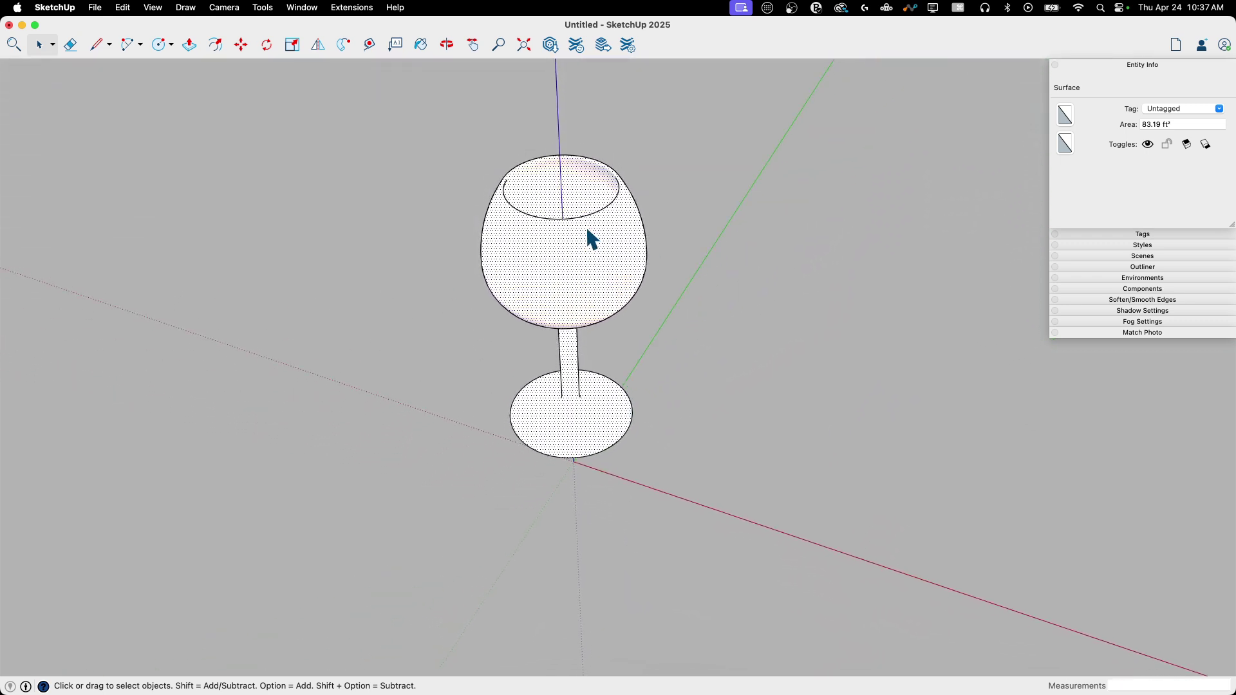
middle_drag(591, 240, 550, 212)
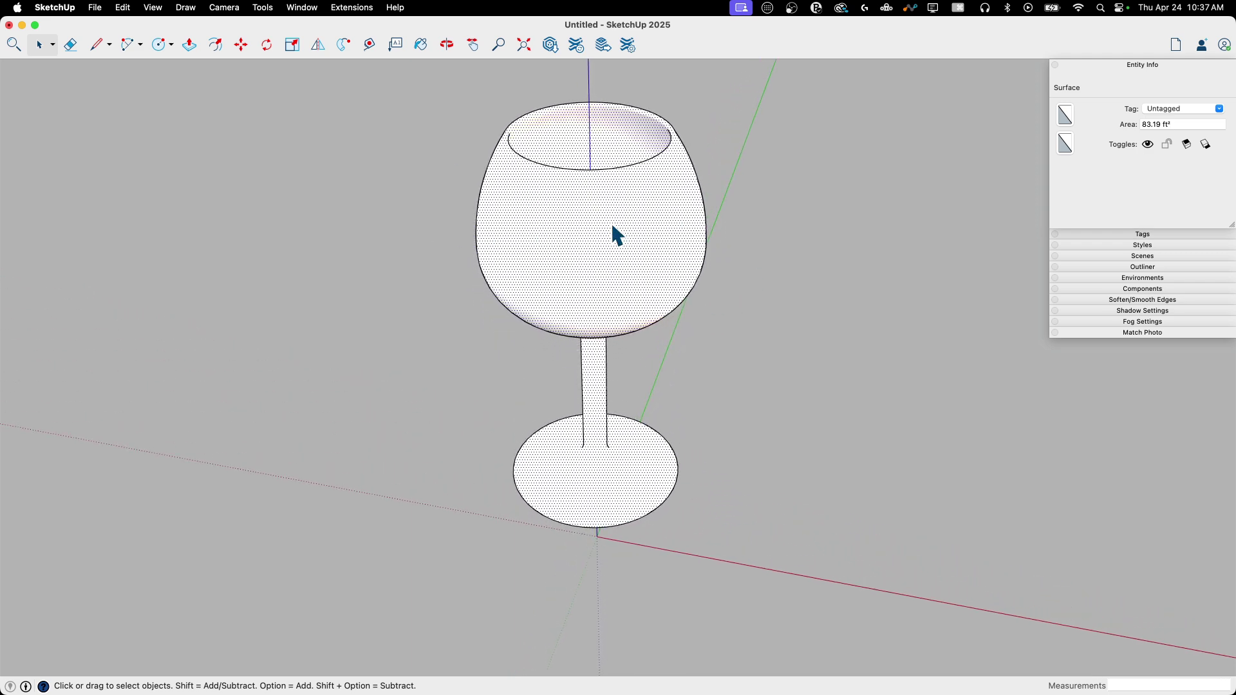
click(805, 293)
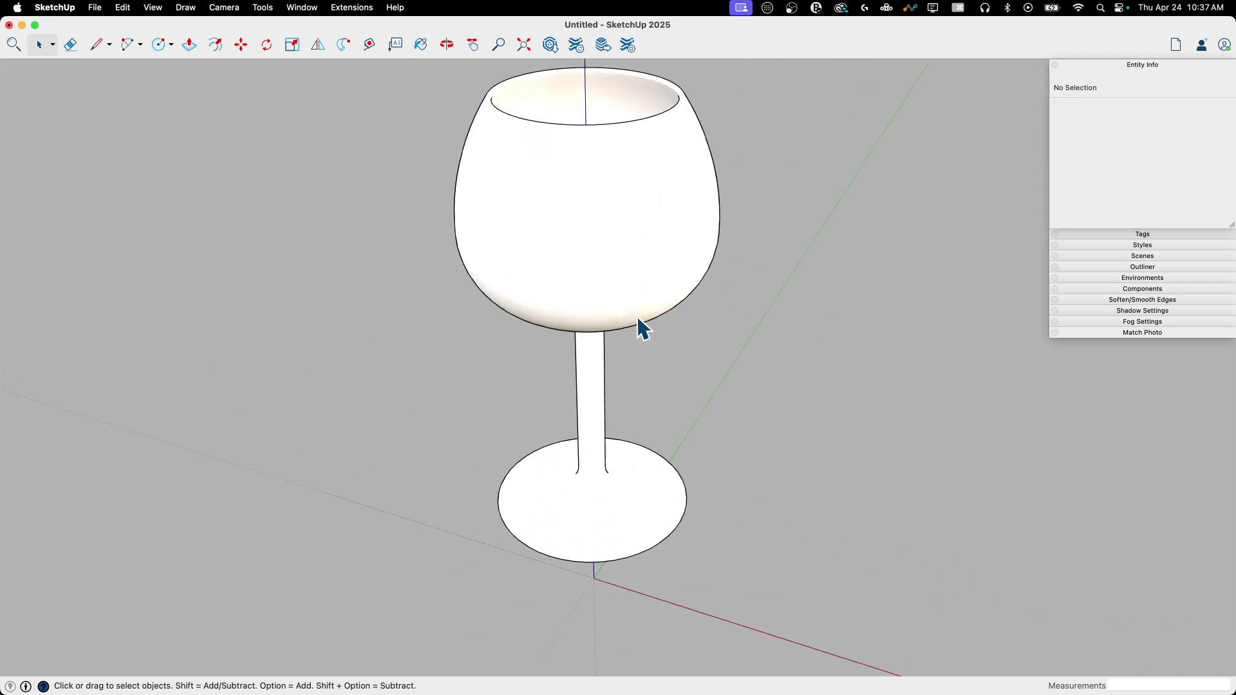
Step: Select all of the glass's connected geometry and make it a group
scroll(546, 316, down, 4)
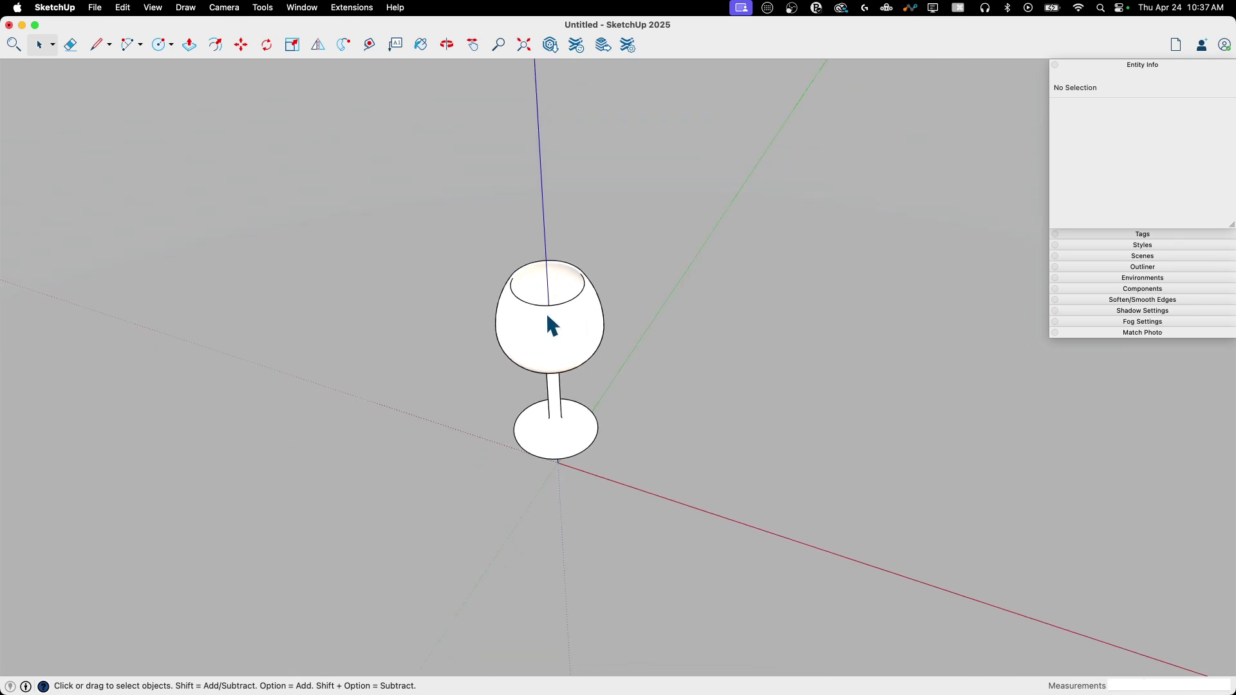
triple_click(547, 315)
right_click(548, 312)
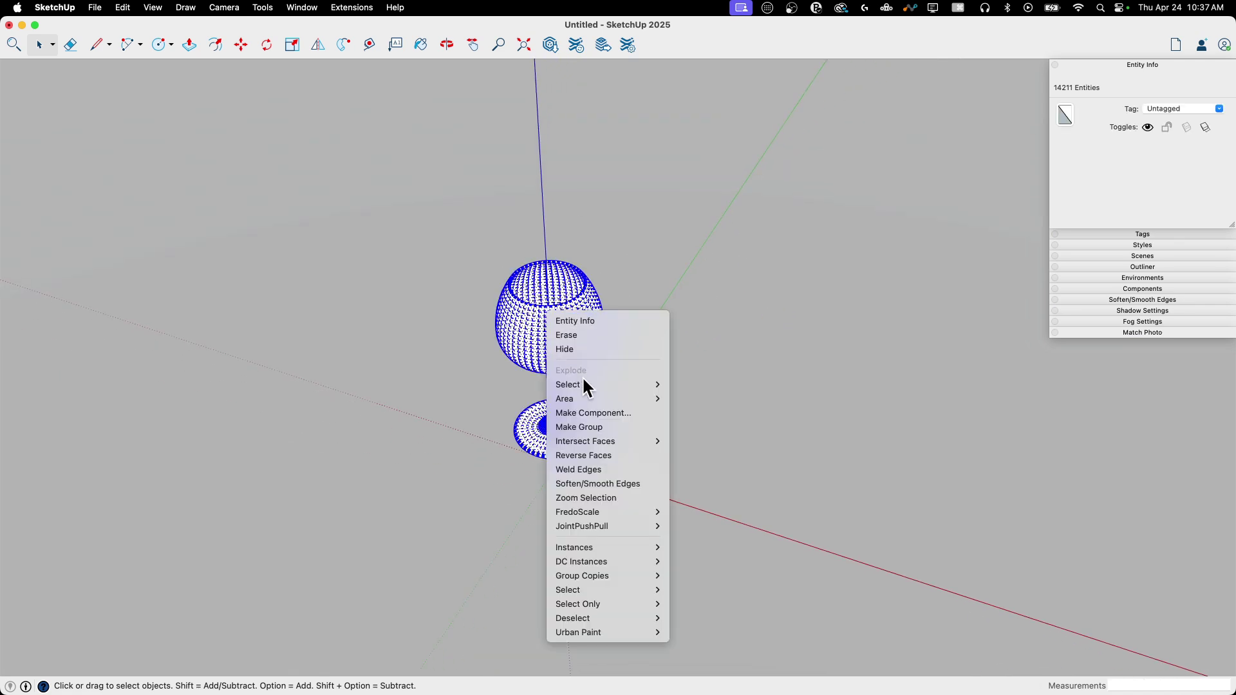
click(599, 428)
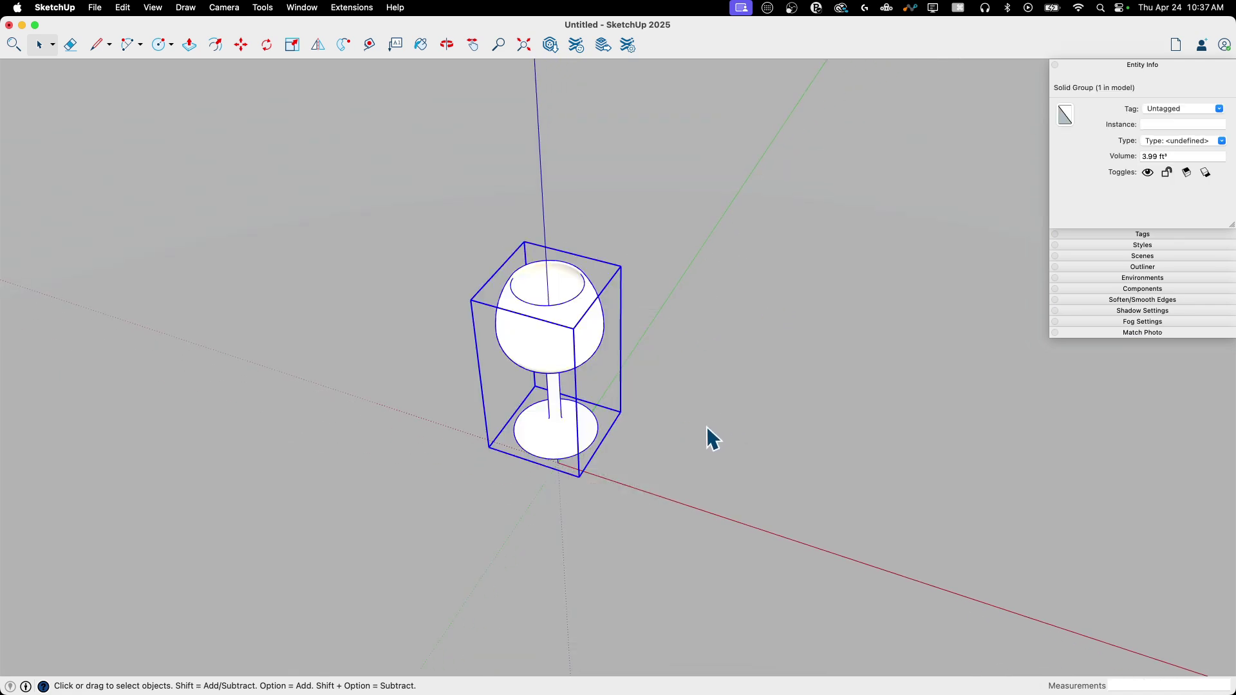
Step: Draw a rectangle about 7' 8" by 8' 1 1/2" beside the glass and move its face so it cuts horizontally through the bowl's upper half
key(r)
click(912, 452)
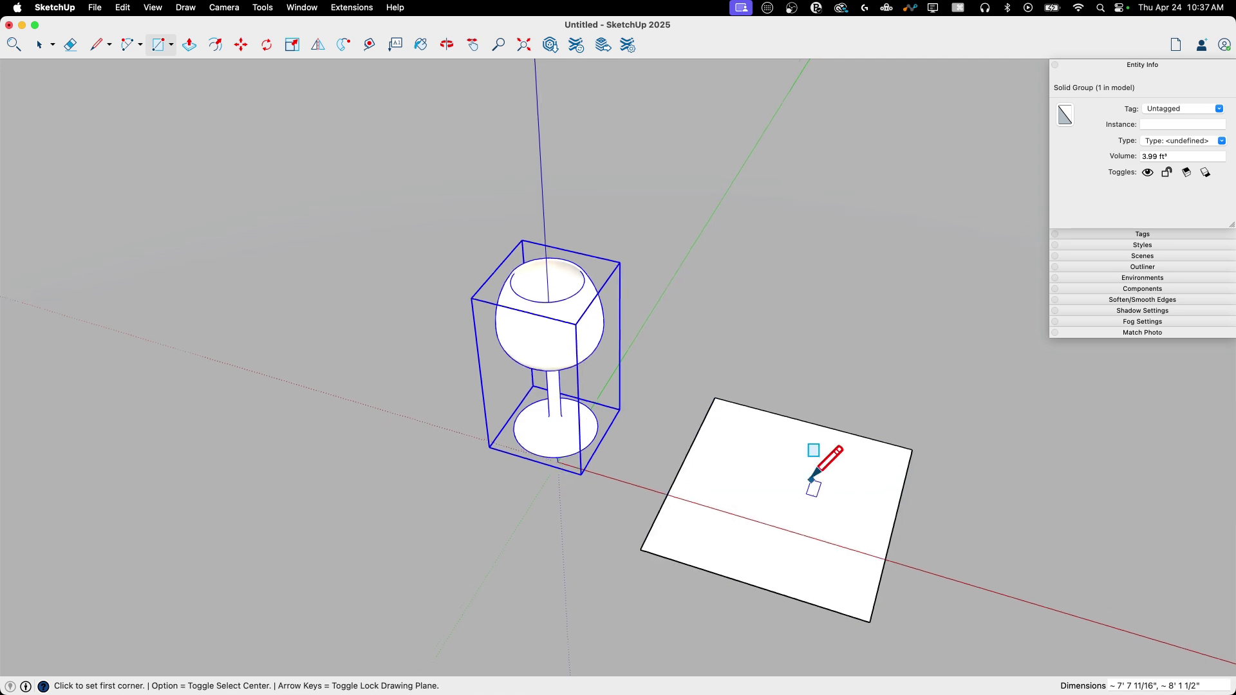
key(space)
click(791, 510)
key(m)
click(797, 517)
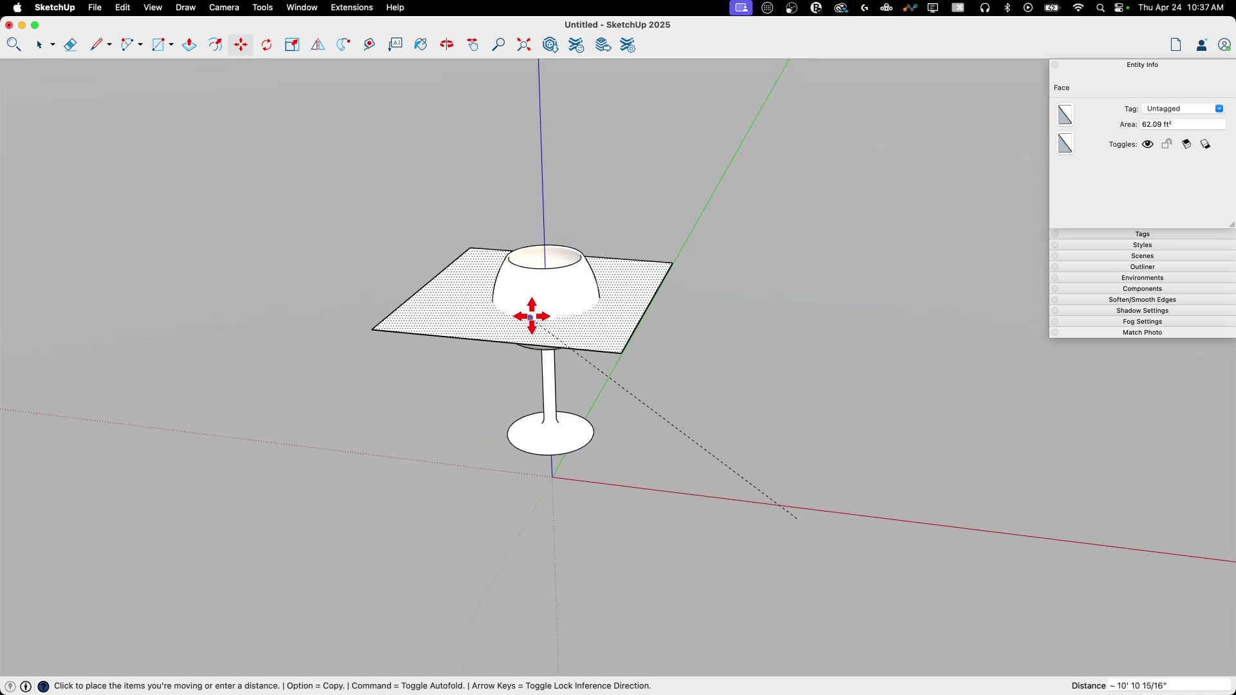
click(545, 304)
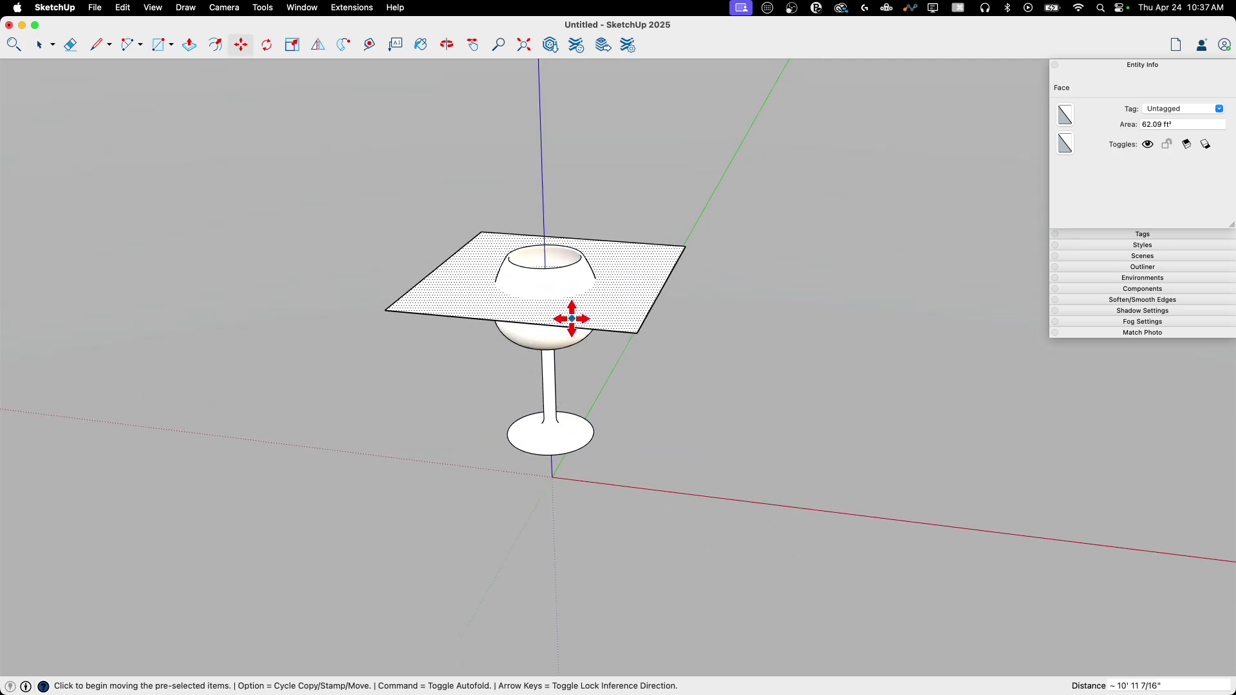
key(space)
Step: Open the glass group and intersect its whole surface with the model where the rectangle cuts the bowl
middle_drag(571, 317, 708, 201)
scroll(579, 190, up, 3)
double_click(608, 152)
click(616, 159)
middle_drag(750, 119, 570, 211)
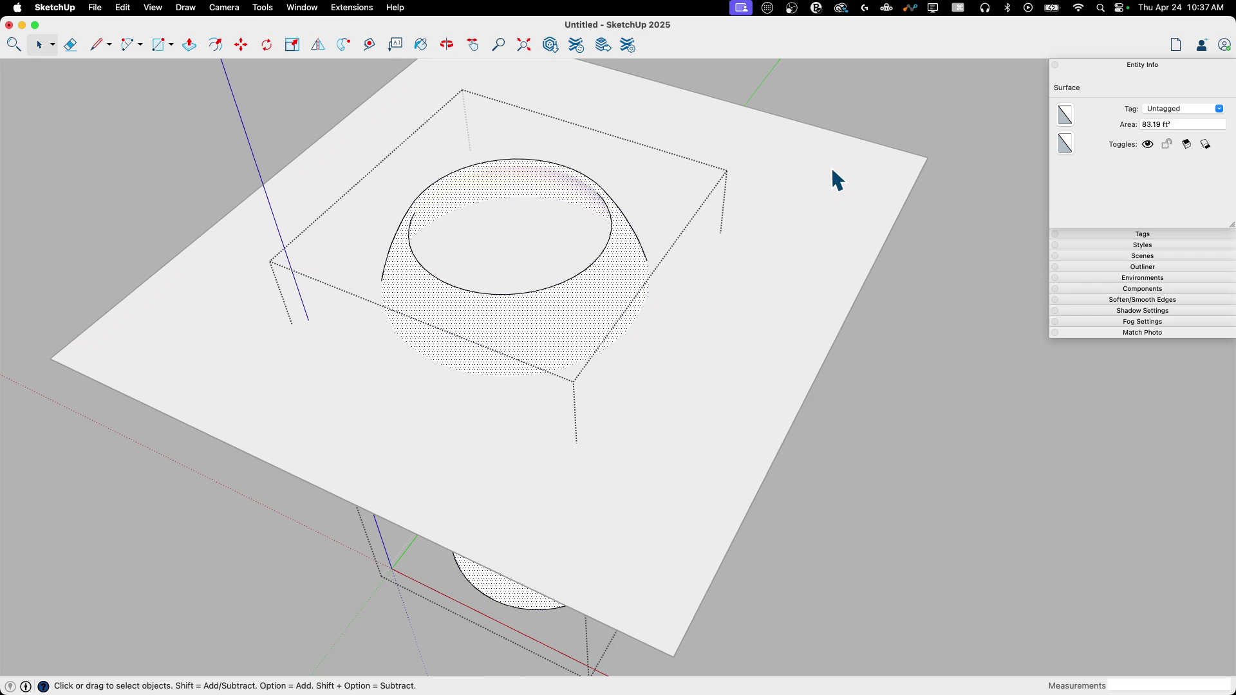
middle_drag(836, 180, 507, 200)
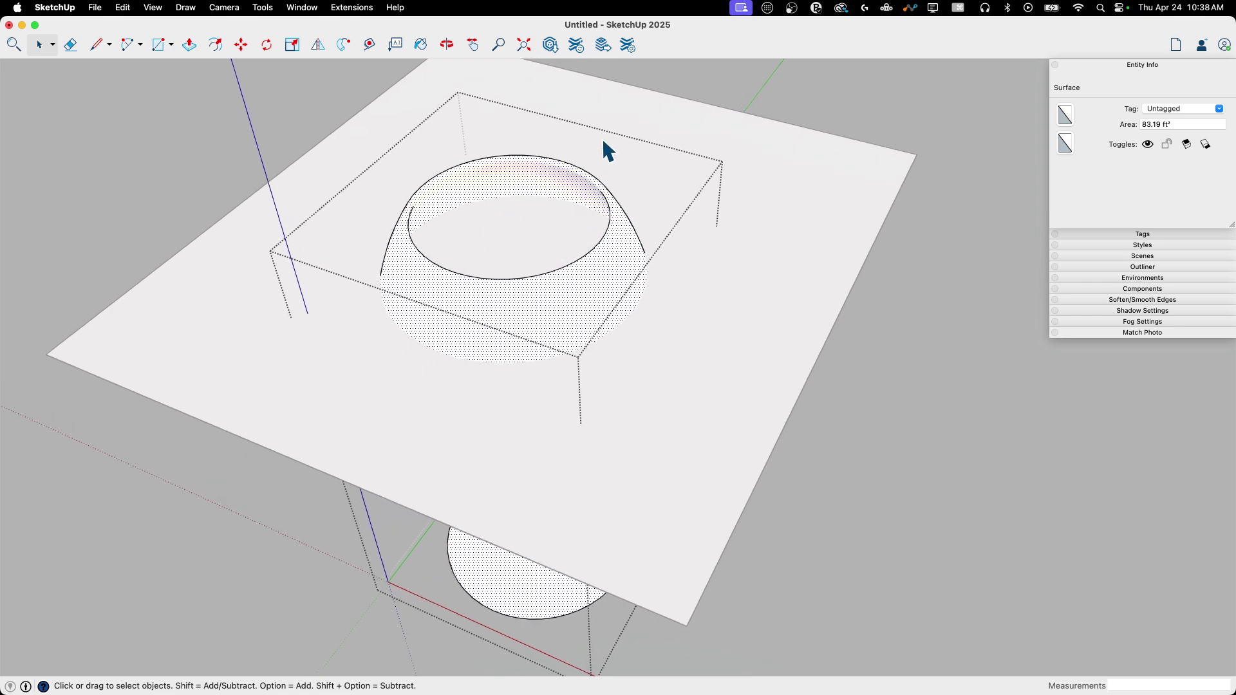
middle_drag(646, 251, 570, 260)
scroll(570, 261, up, 3)
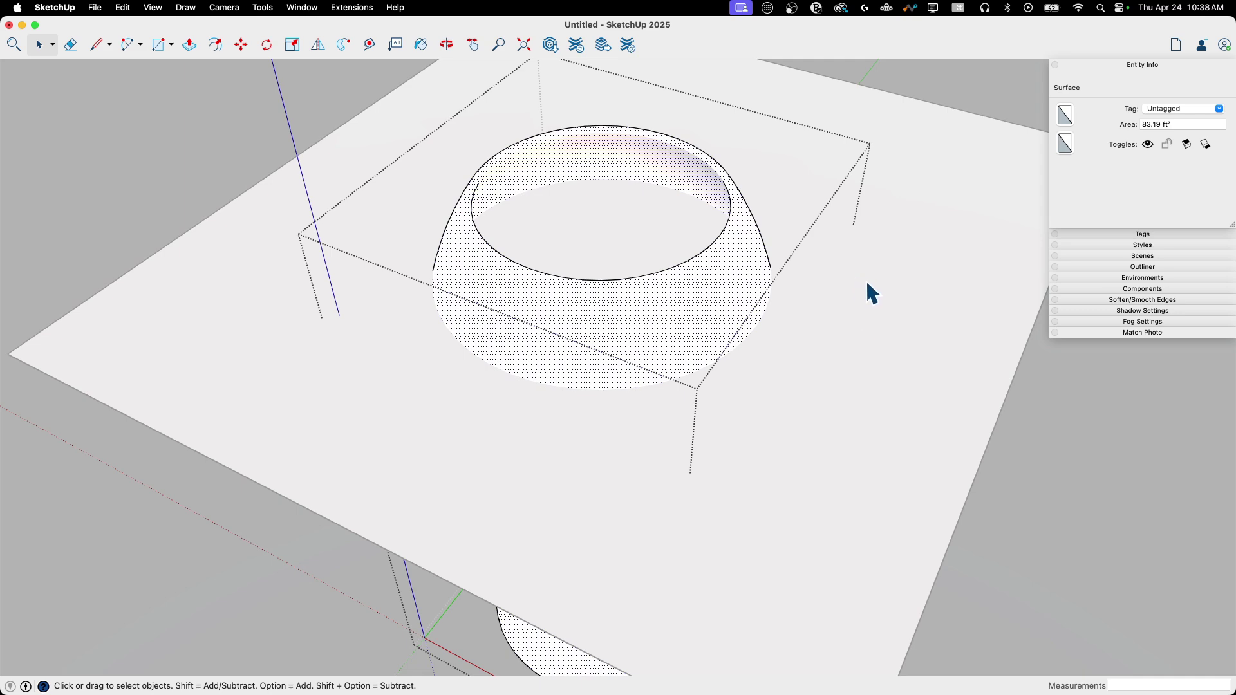
middle_drag(579, 166, 693, 439)
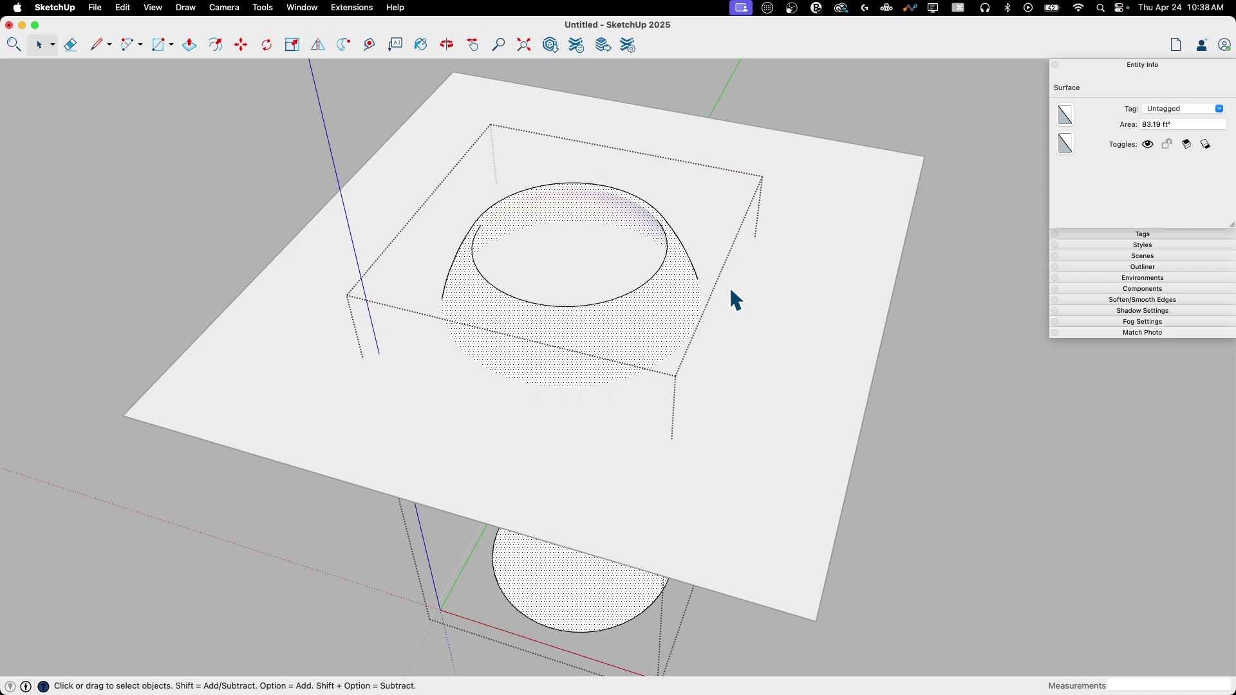
middle_drag(730, 289, 576, 234)
right_click(575, 225)
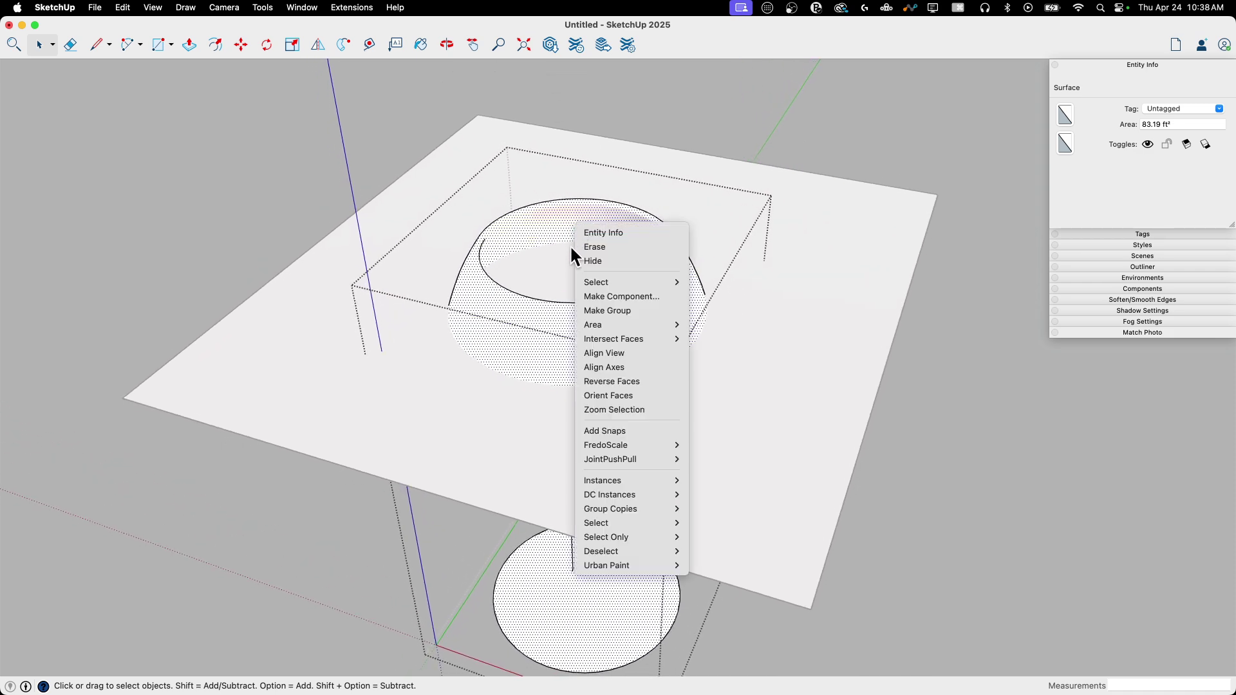
mouse_move(649, 344)
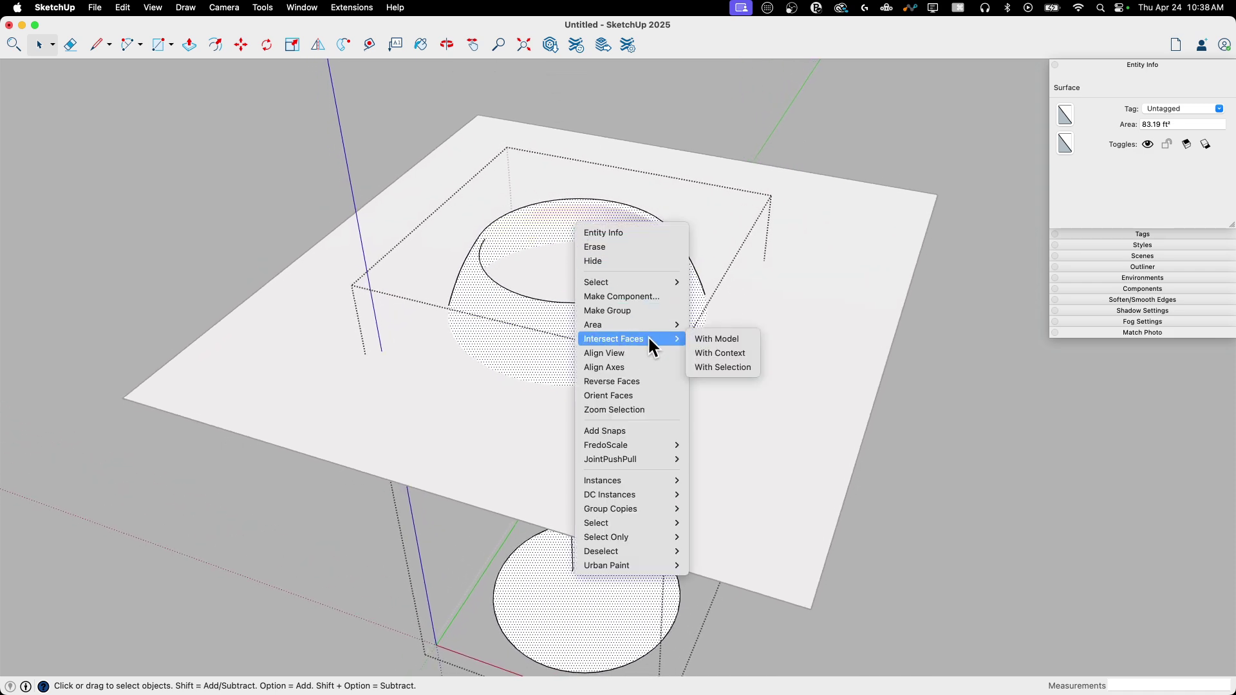
click(720, 340)
Step: Try removing the small face fragment at the front of the bowl along the intersection line
click(566, 251)
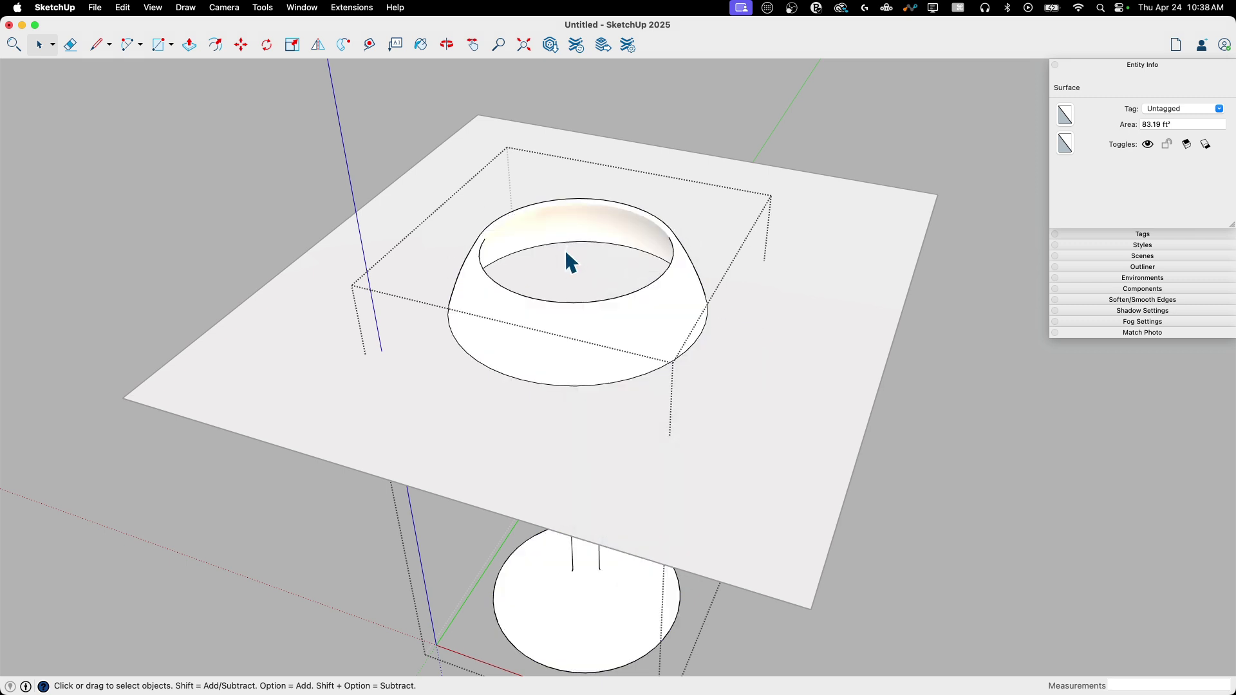
double_click(532, 384)
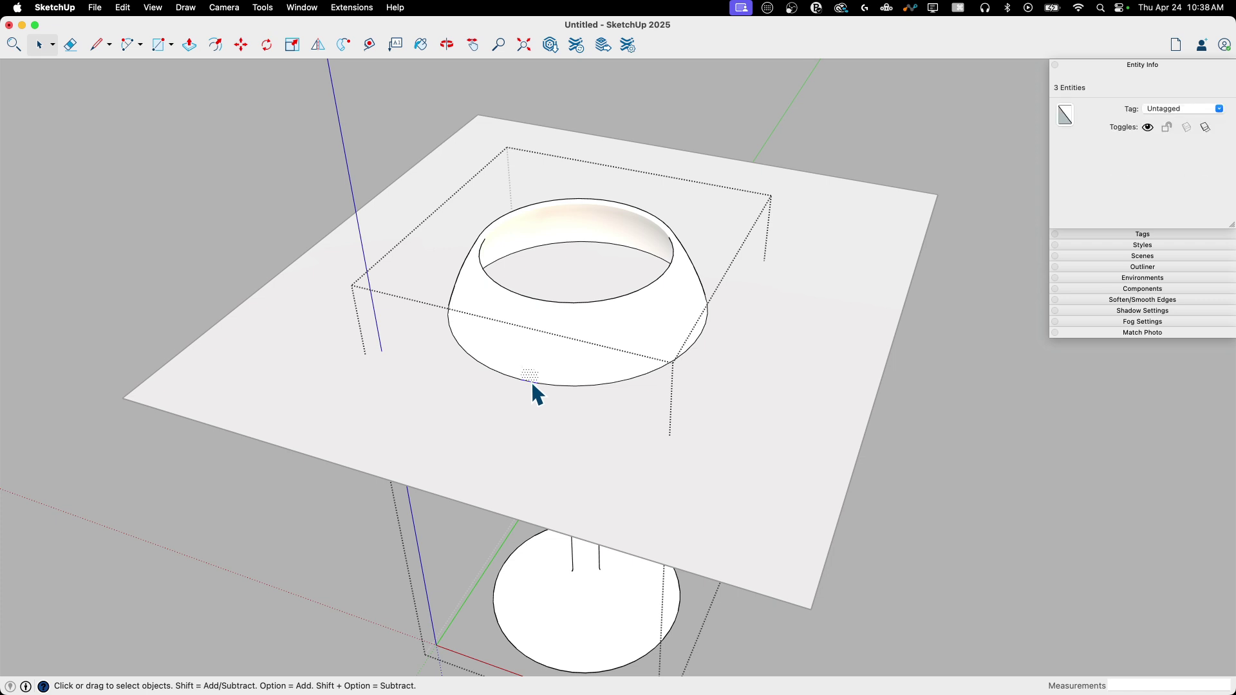
scroll(543, 309, up, 6)
click(544, 295)
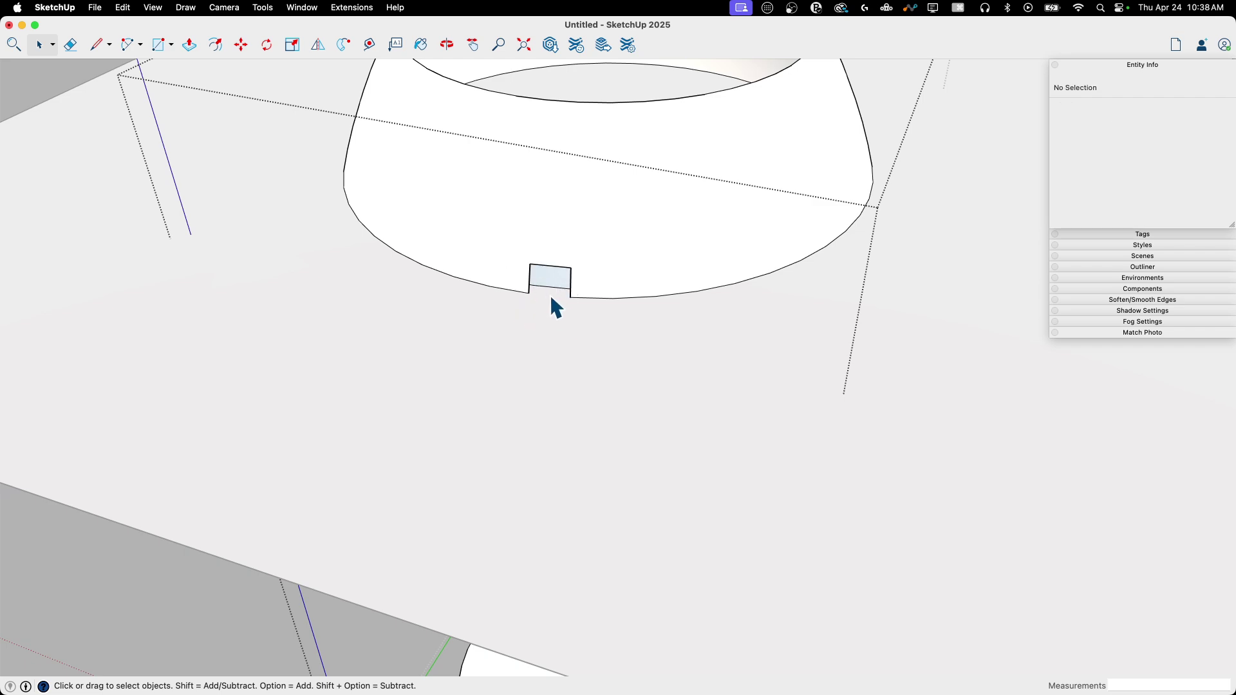
scroll(550, 298, down, 10)
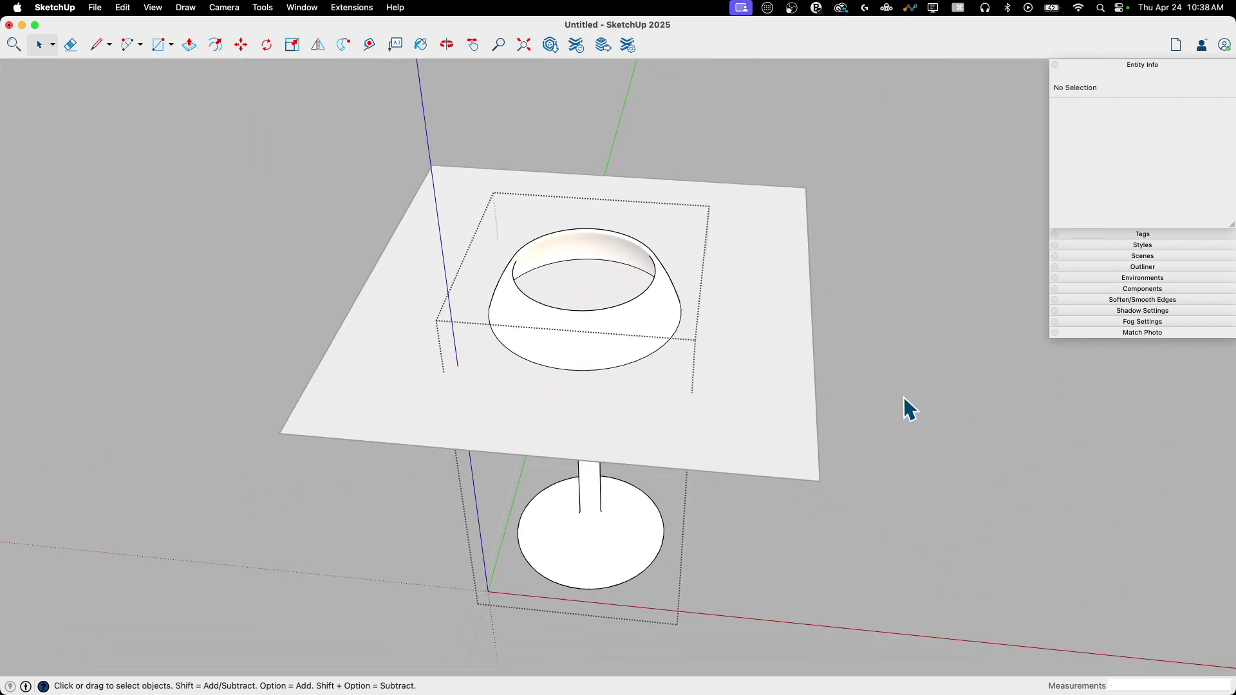
Step: Close the glass group and delete the cutting rectangle together with its edges
click(903, 398)
click(745, 278)
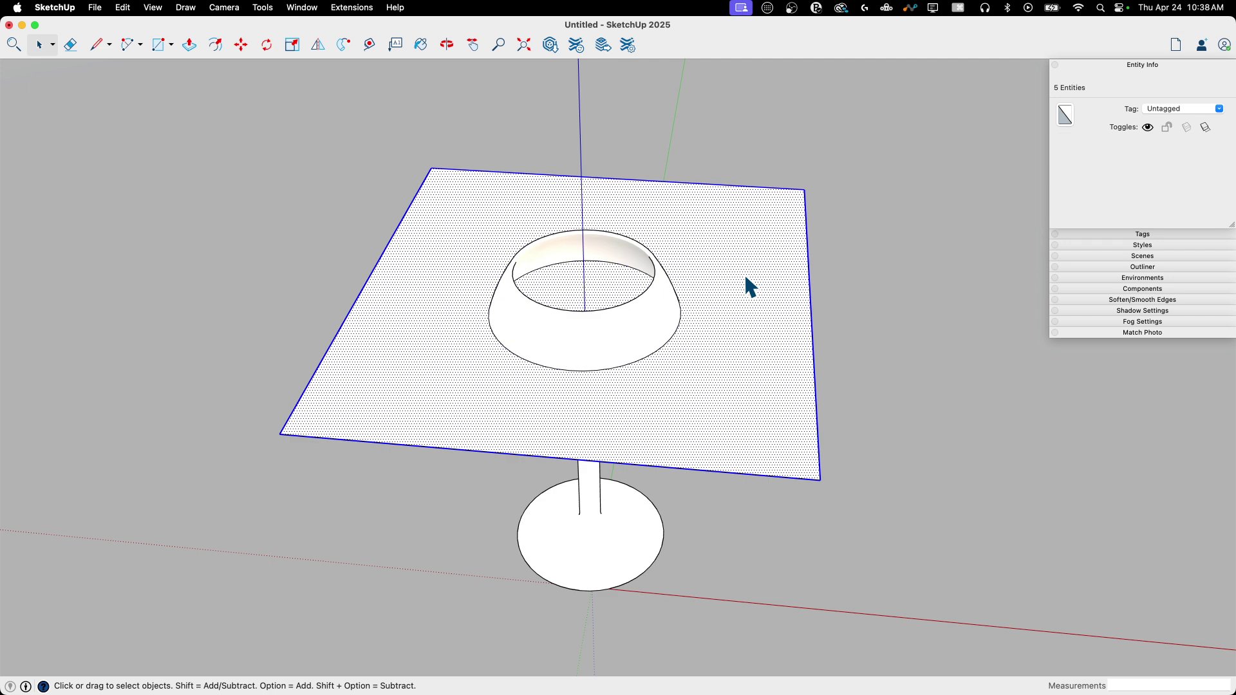
key(Delete)
Step: Soften the front stretch of the intersection line on the outside of the bowl with the Eraser
scroll(637, 386, up, 5)
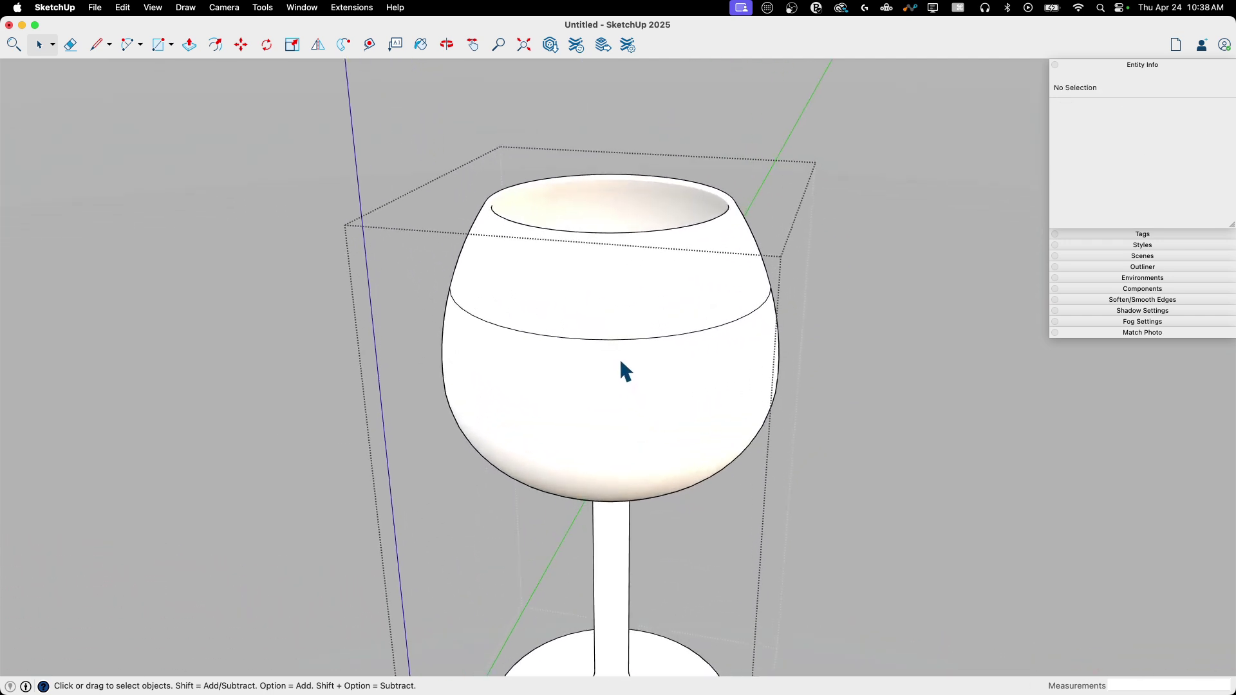
scroll(621, 362, up, 3)
key(e)
alt+drag(645, 337, 624, 337)
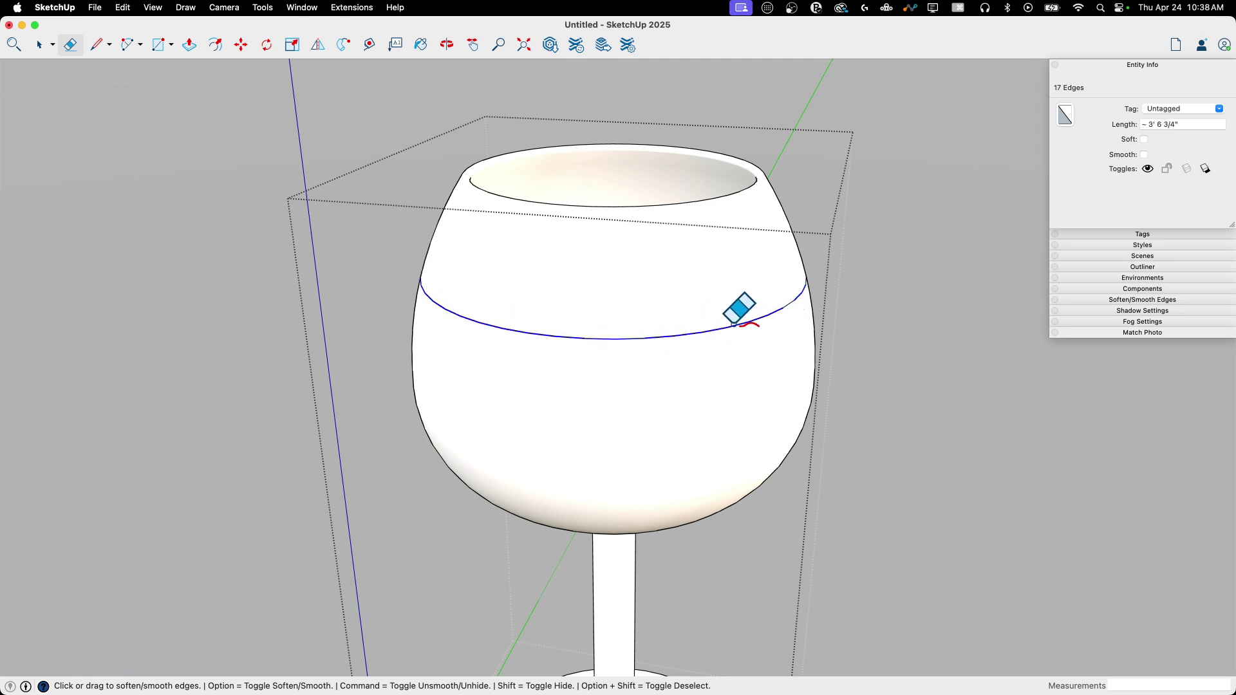
alt+drag(798, 299, 830, 309)
Step: Soften the remaining segments of the intersection line around the sides and back of the bowl's exterior
middle_drag(684, 291, 669, 353)
key(space)
click(557, 278)
mouse_move(558, 279)
middle_down()
mouse_move(656, 349)
mouse_move(577, 367)
mouse_move(541, 220)
mouse_move(564, 224)
mouse_move(601, 442)
mouse_move(529, 436)
middle_up()
key(e)
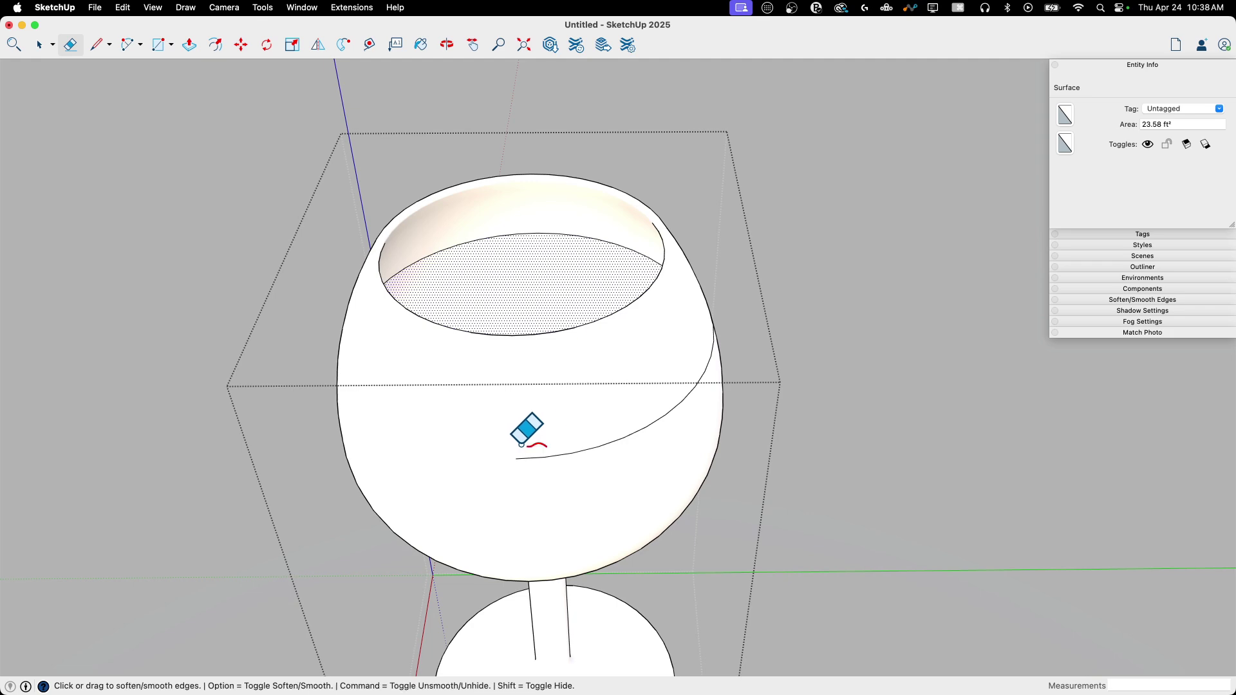
alt+drag(522, 452, 650, 420)
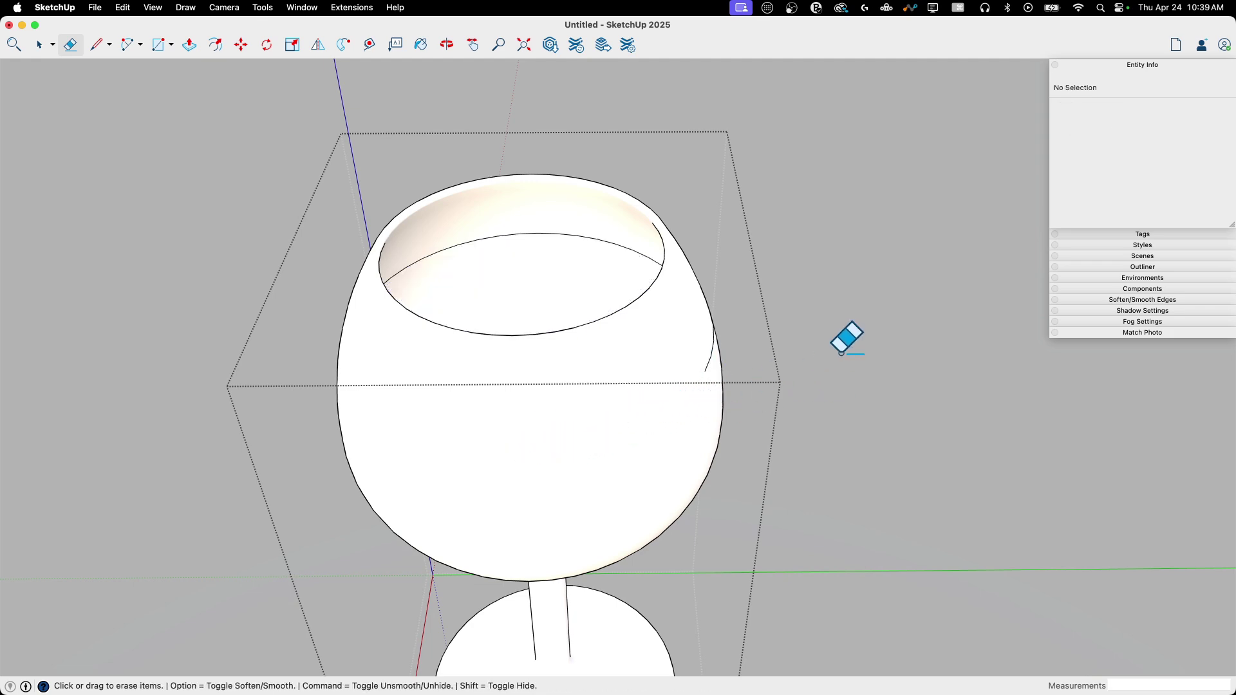
mouse_move(849, 337)
middle_down()
mouse_move(305, 375)
mouse_move(494, 299)
middle_up()
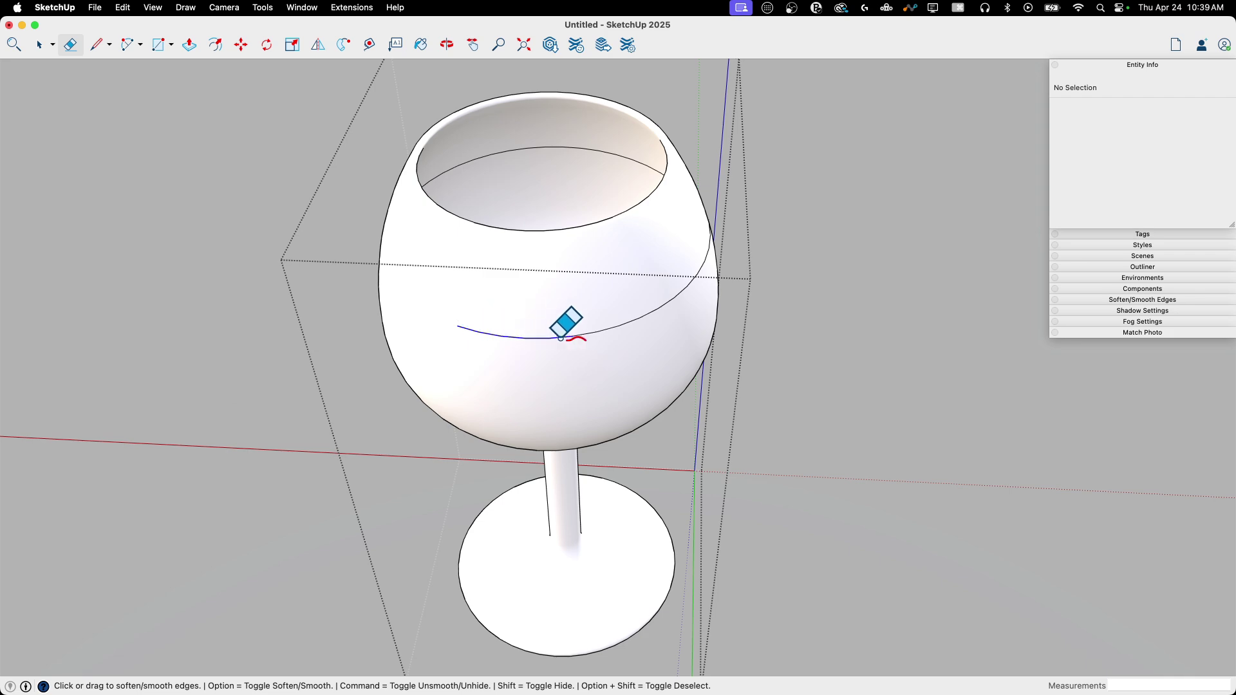
alt+drag(561, 338, 628, 329)
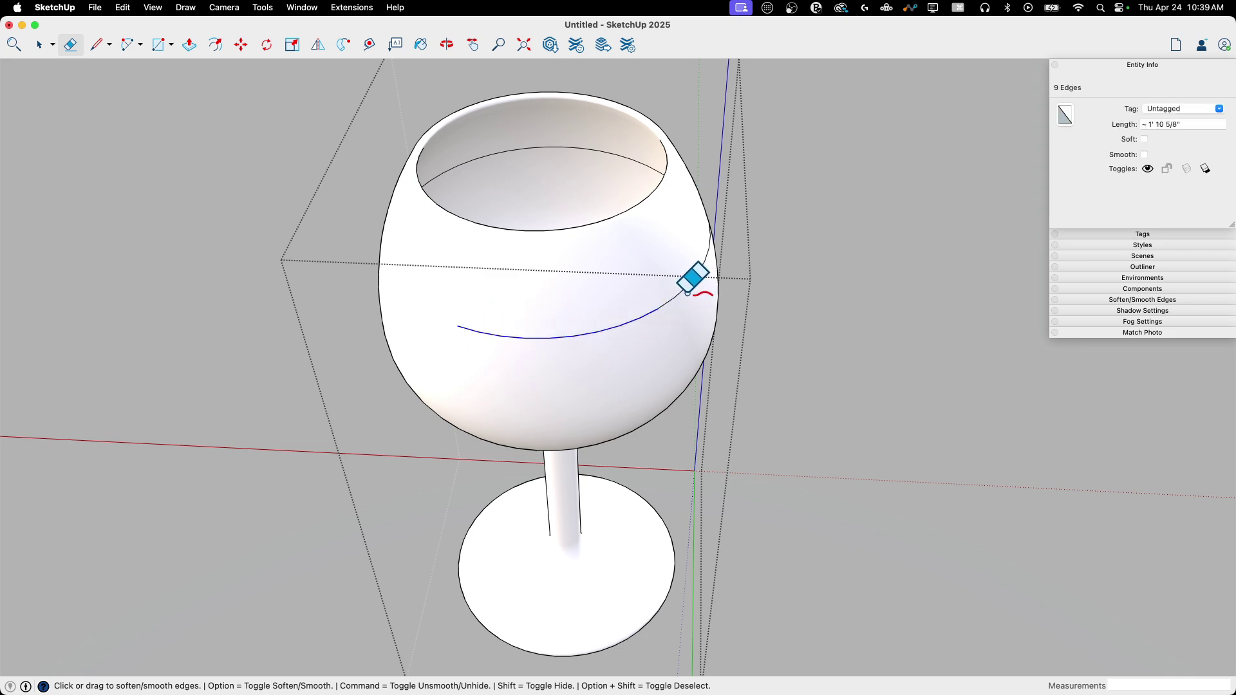
alt+drag(702, 256, 786, 261)
mouse_move(786, 262)
middle_down()
mouse_move(304, 287)
mouse_move(605, 278)
middle_up()
alt+drag(619, 291, 695, 270)
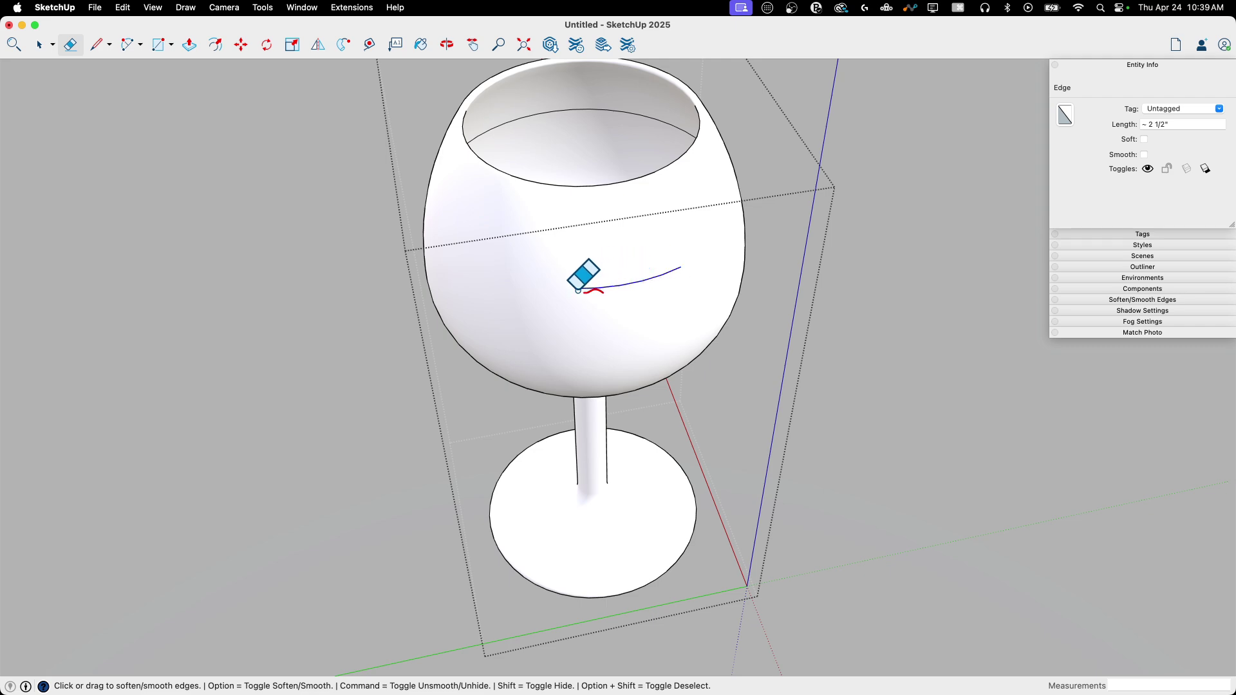
alt+drag(578, 290, 588, 290)
Step: Retrace one segment of the inner intersection ring, about 2 3/8" long, to create a face as the liquid's surface
scroll(718, 123, up, 3)
key(space)
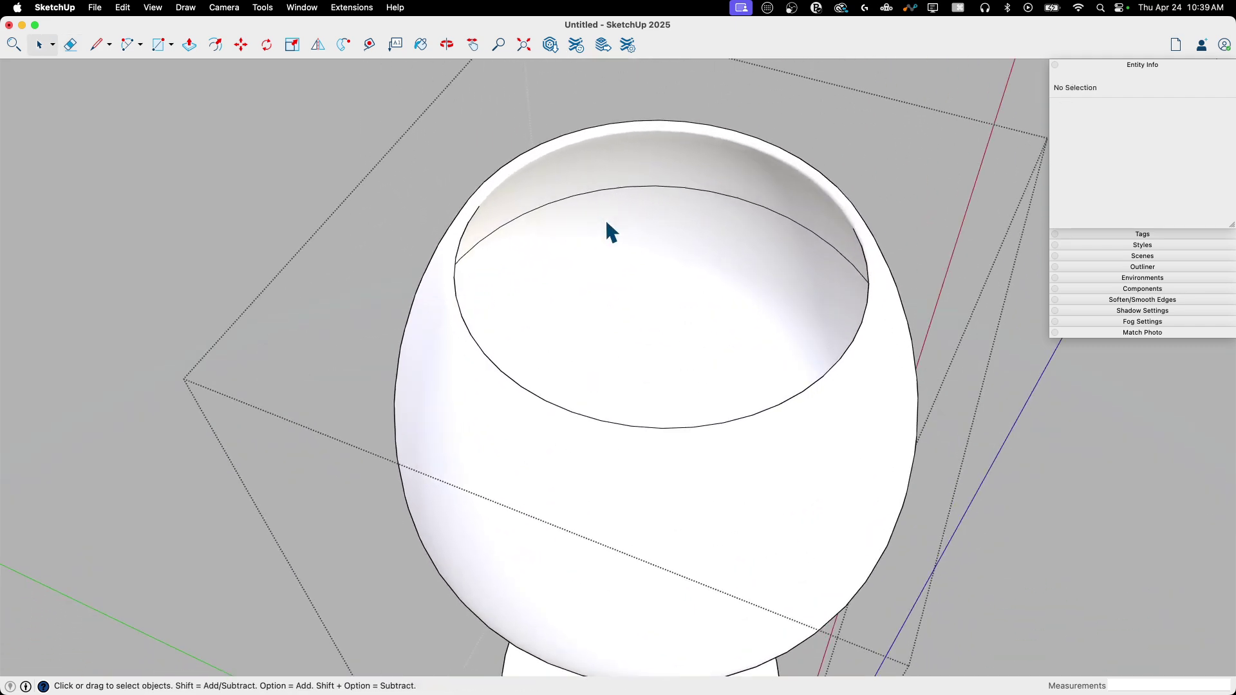
scroll(579, 213, up, 3)
key(l)
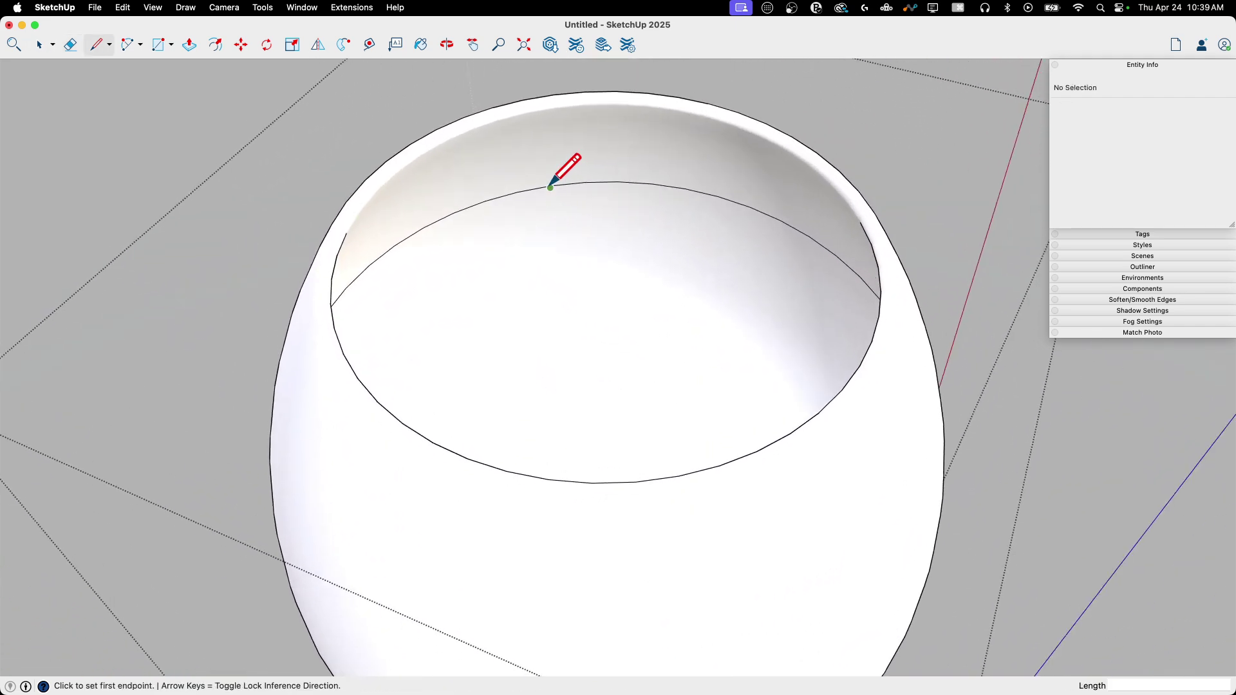
click(549, 186)
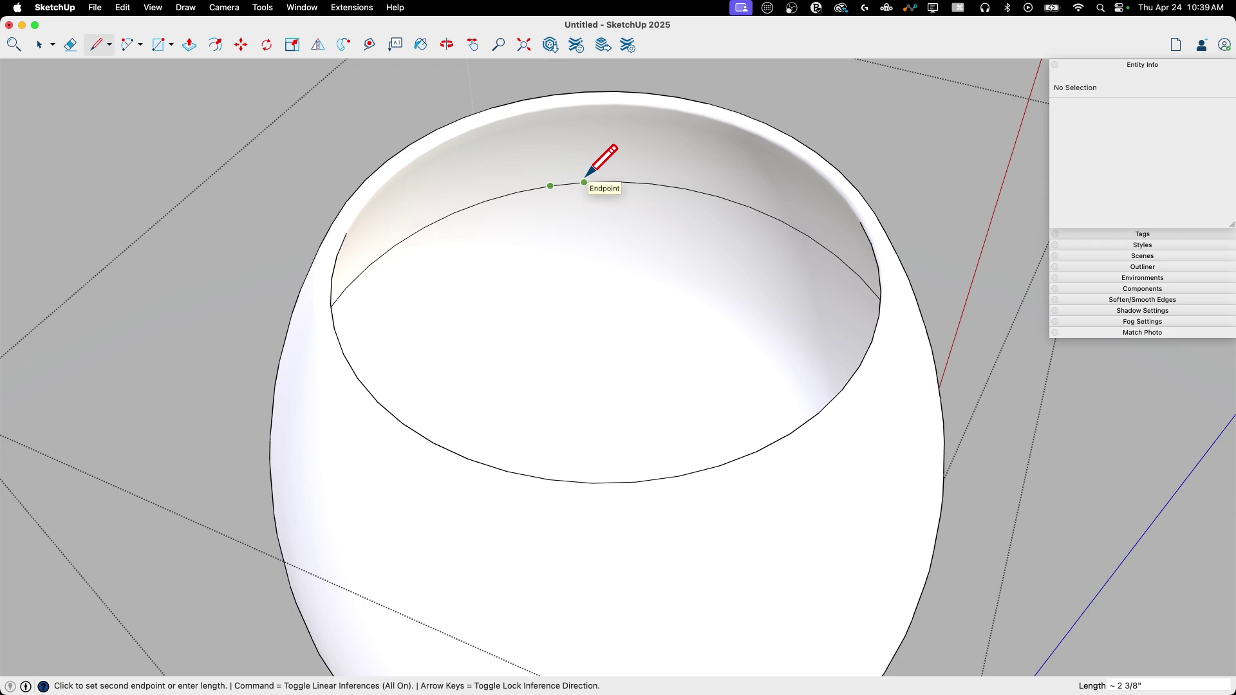
click(583, 183)
key(space)
Step: Reverse the liquid's surface face inside the bowl and close the glass group
scroll(596, 336, down, 5)
middle_drag(596, 336, 564, 208)
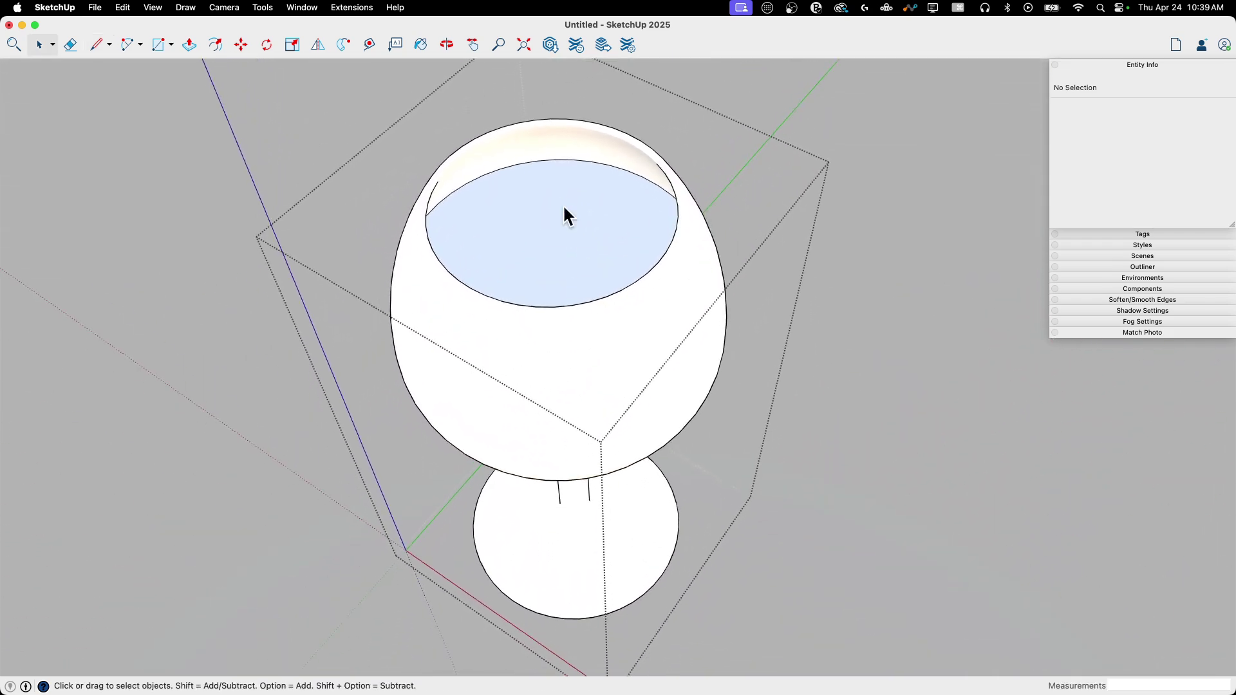
right_click(563, 206)
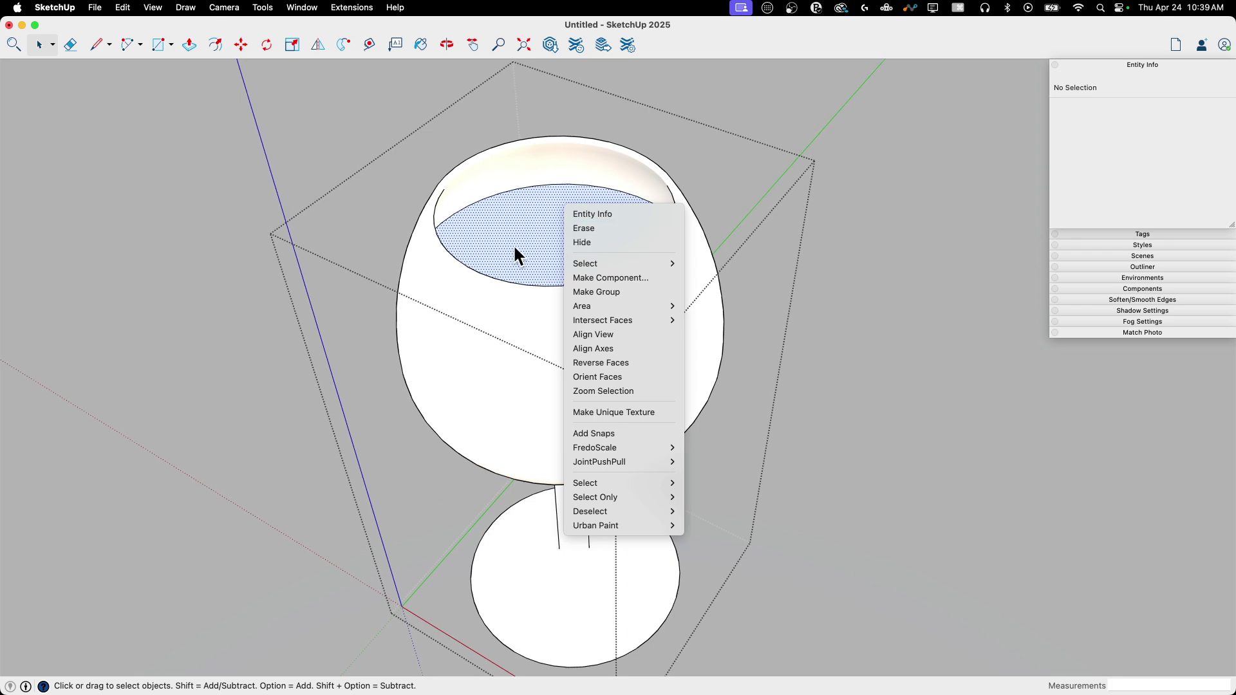
click(614, 363)
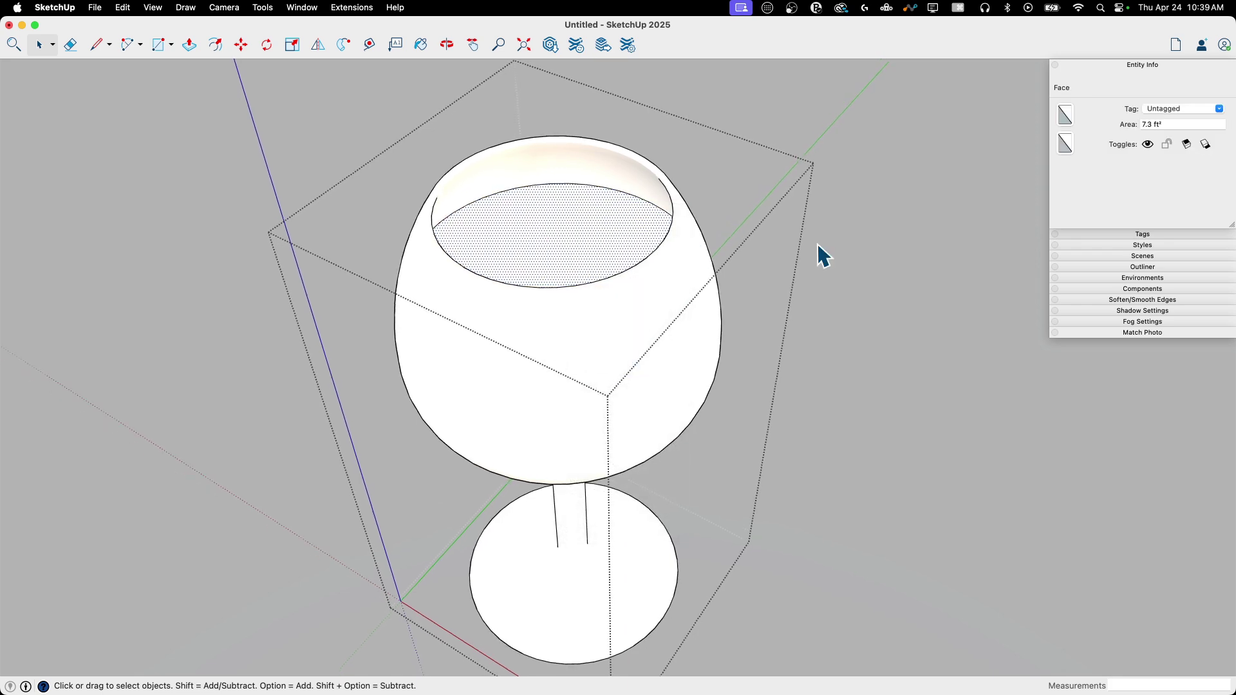
click(926, 243)
Step: Open the Glass material collection and choose its first material, with 25% opacity
scroll(931, 253, down, 3)
middle_drag(931, 253, 670, 270)
scroll(572, 296, up, 3)
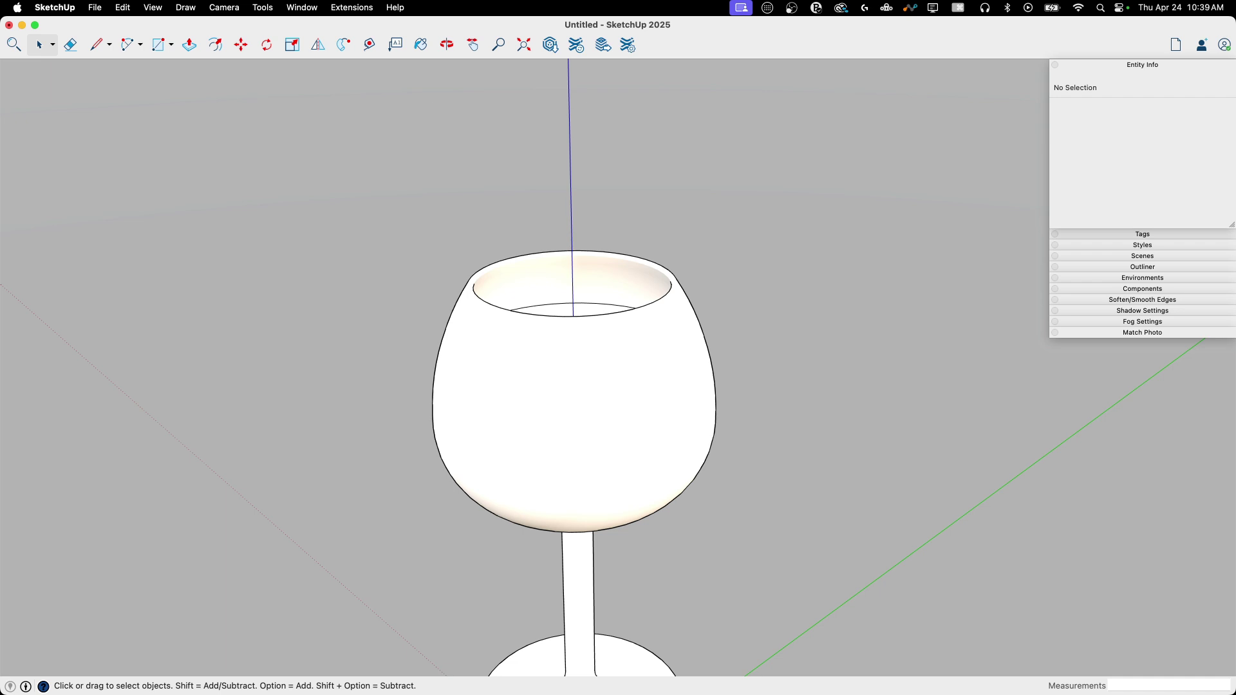
drag(0, 23, 240, 111)
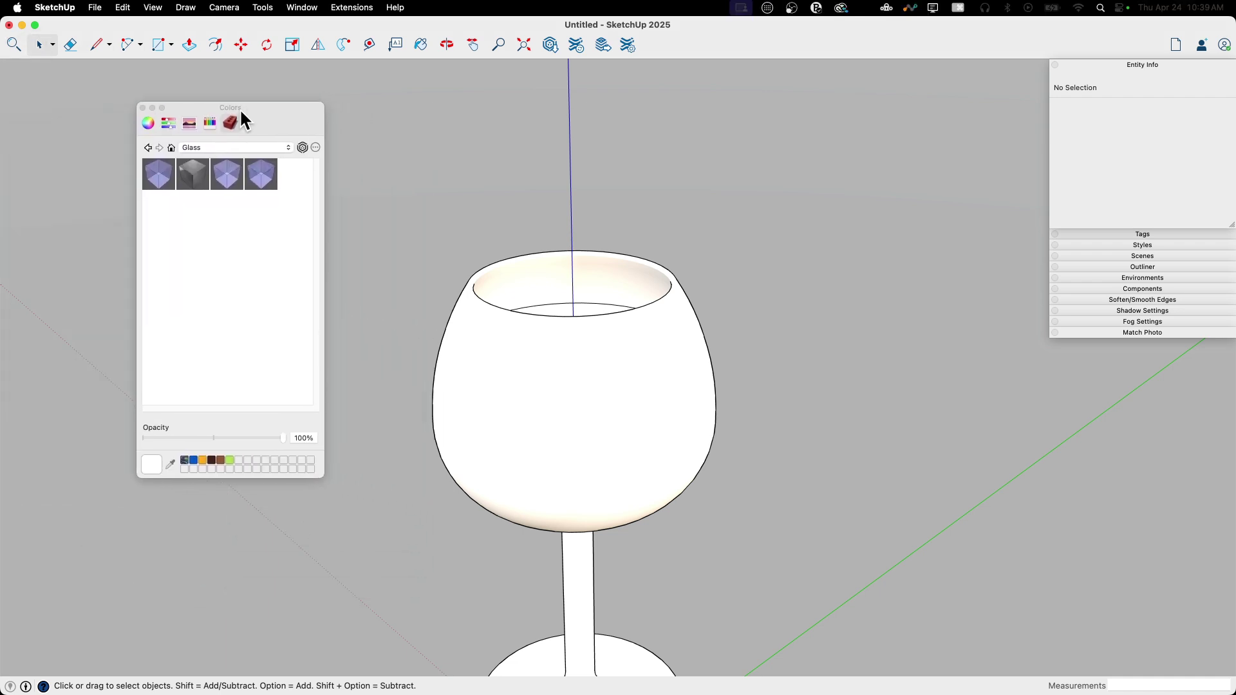
click(160, 172)
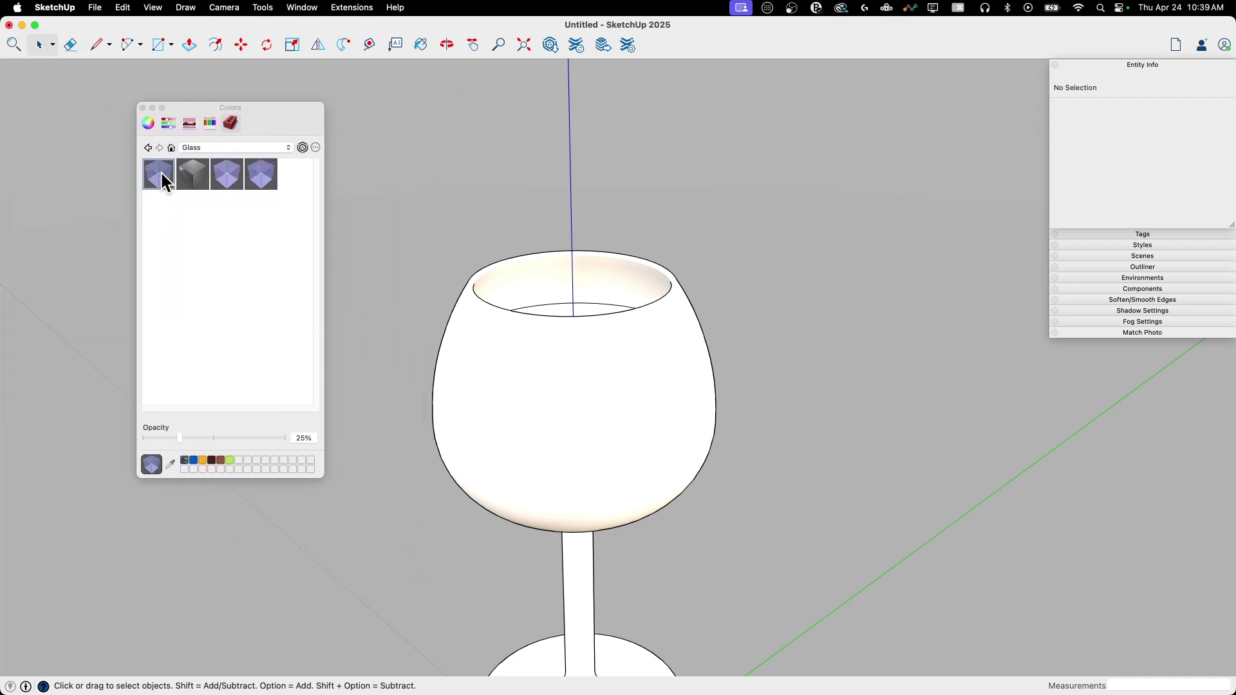
Step: Explode the wine glass group so its individual surfaces can be painted separately
key(space)
click(555, 275)
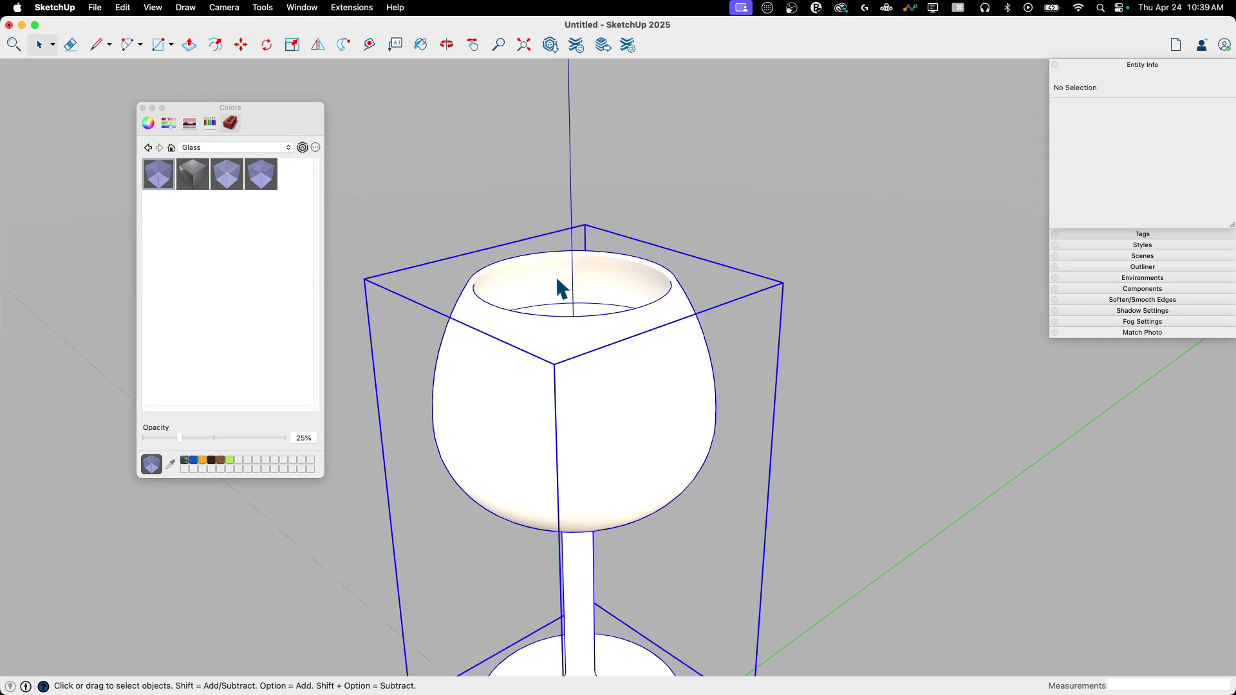
right_click(554, 274)
click(595, 362)
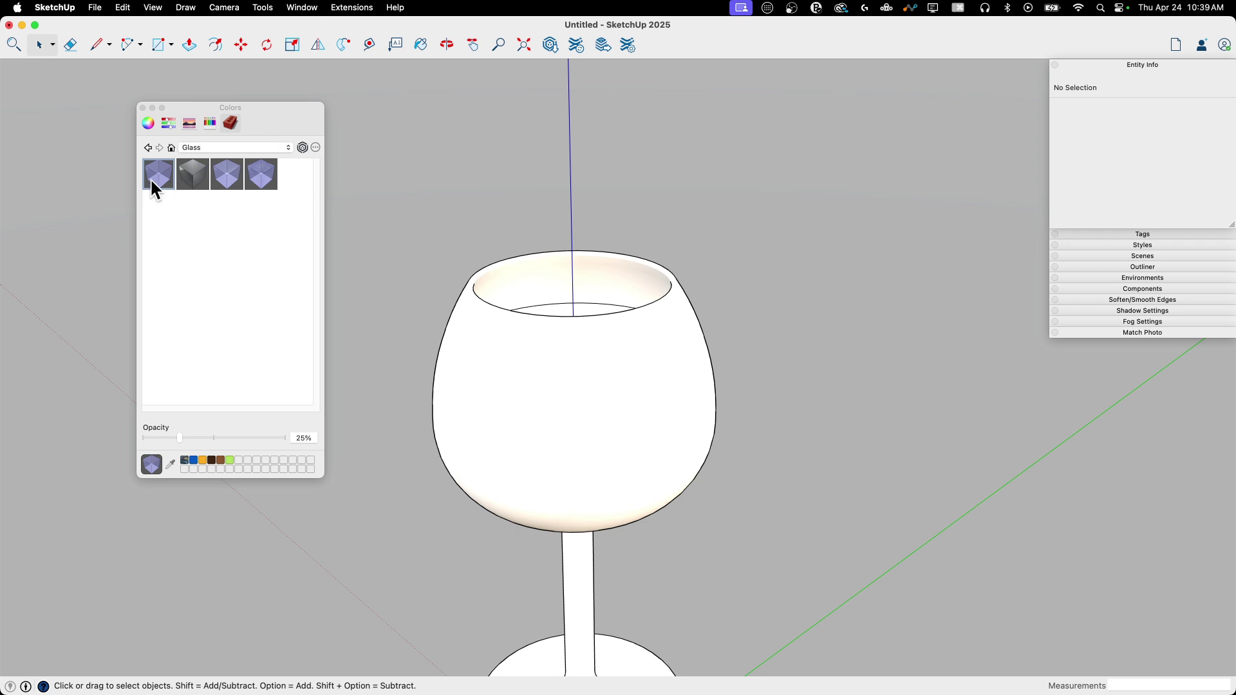
click(542, 275)
click(585, 216)
Step: Paint the wine glass surface with the chosen glass material, leaving the liquid's faces unpainted, and check it from several angles
key(b)
click(529, 280)
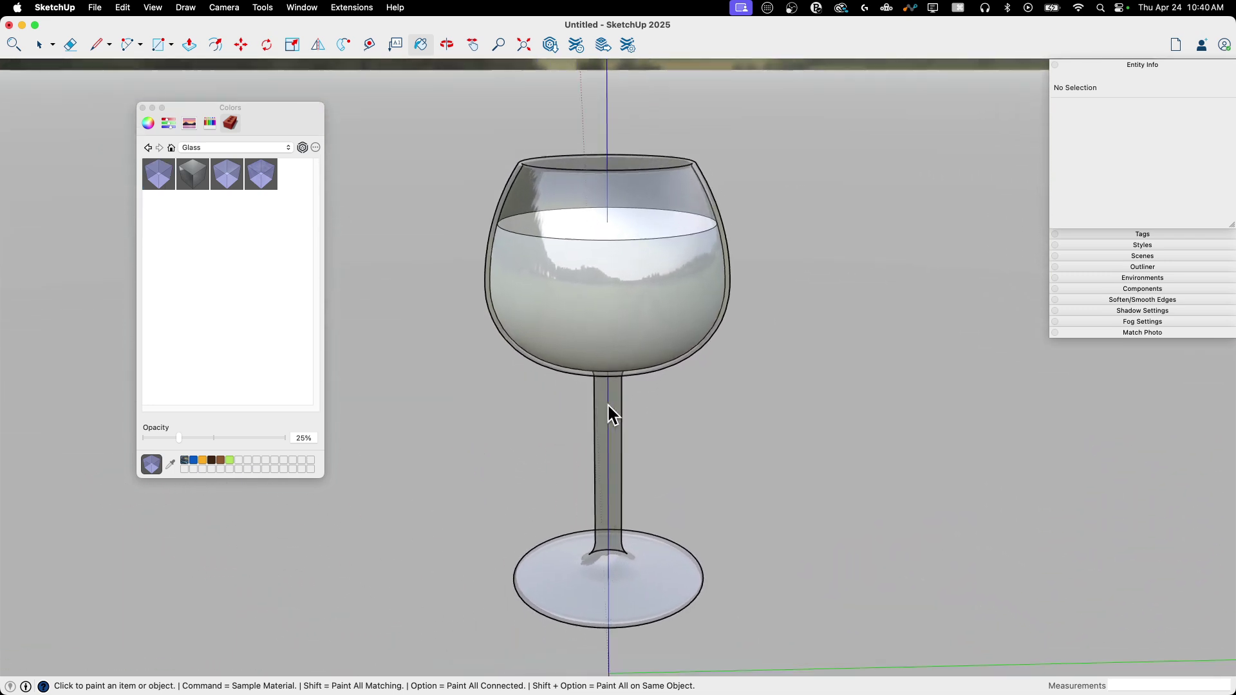
scroll(607, 404, down, 5)
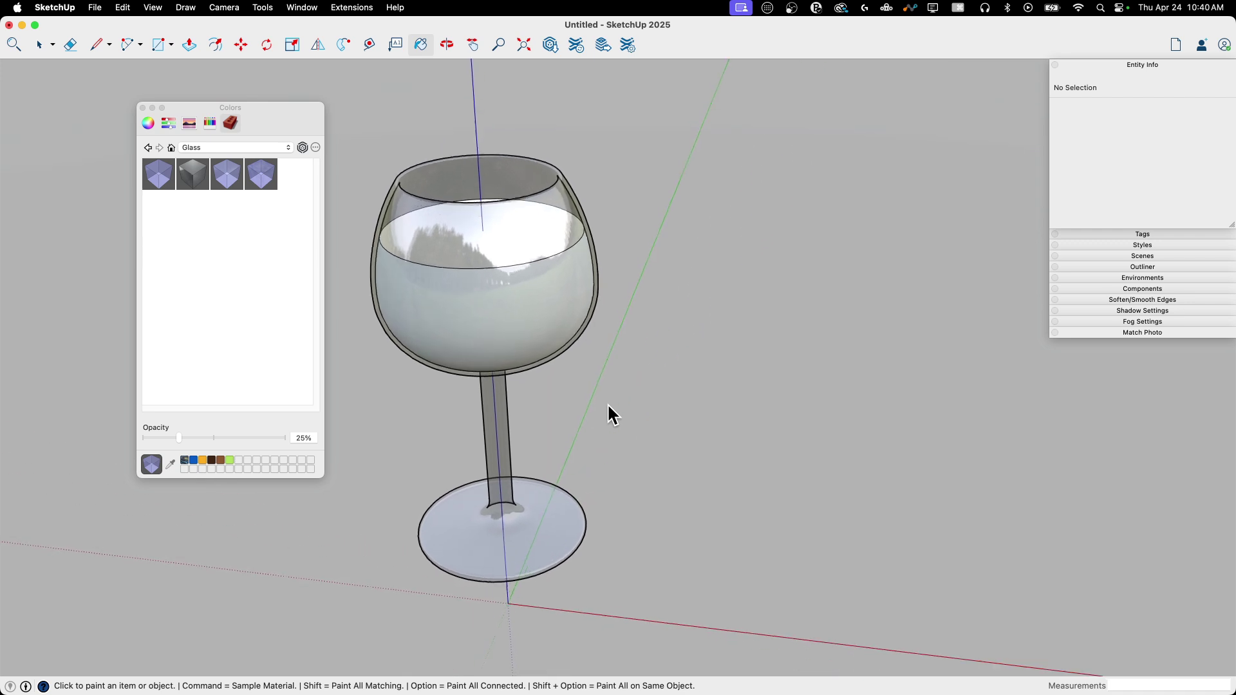
middle_drag(607, 403, 663, 210)
scroll(579, 122, up, 4)
scroll(655, 254, up, 5)
middle_drag(458, 172, 615, 201)
middle_drag(443, 353, 502, 257)
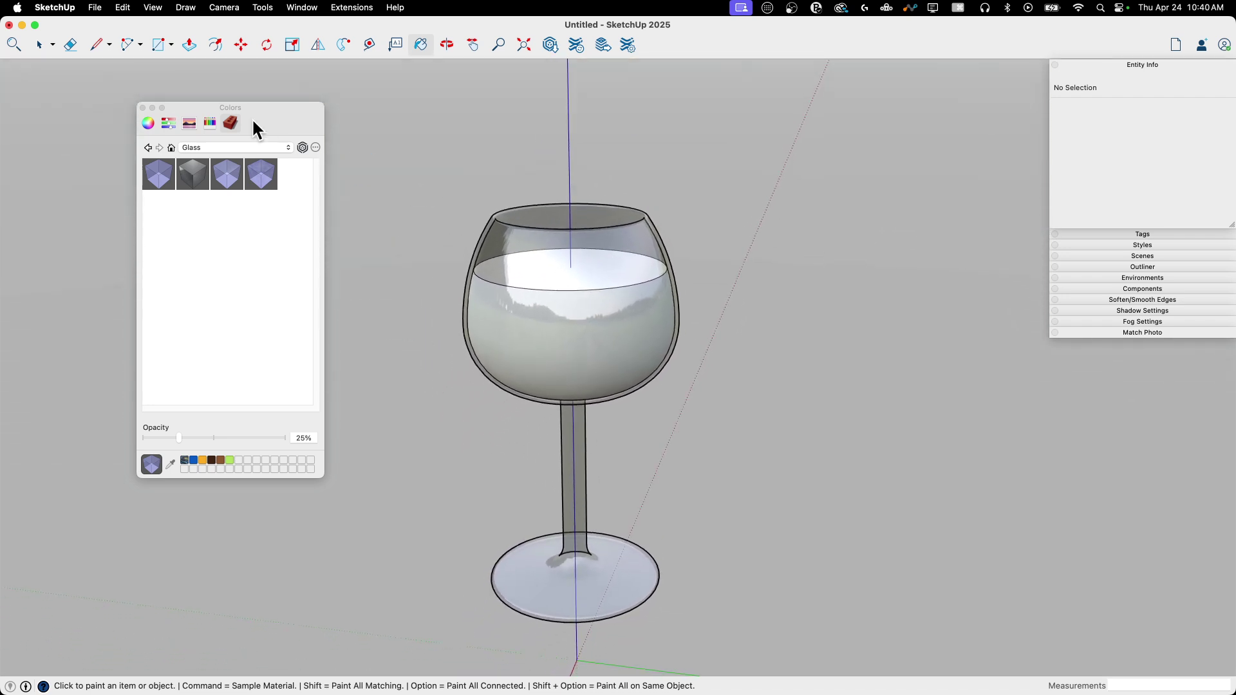
Step: Duplicate the Glass_Basic_01 material in the model's colors and name the copy Glass_Basic_Red
drag(258, 111, 0, 111)
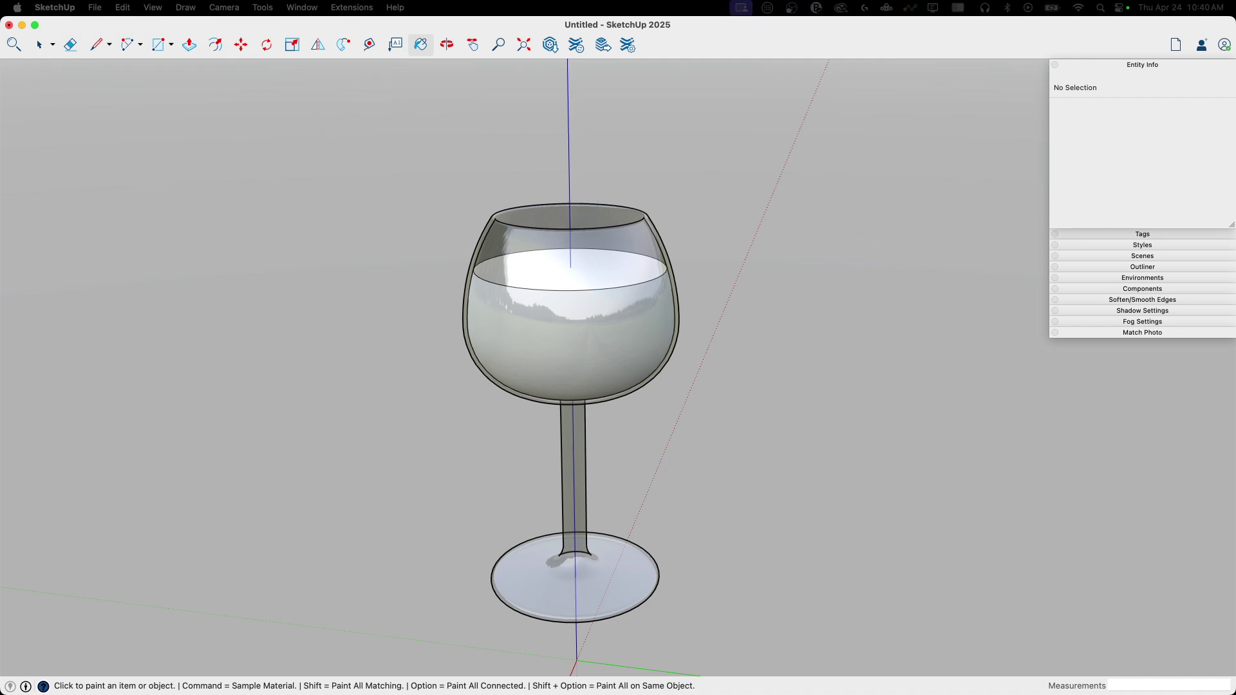
key(super+shift+c)
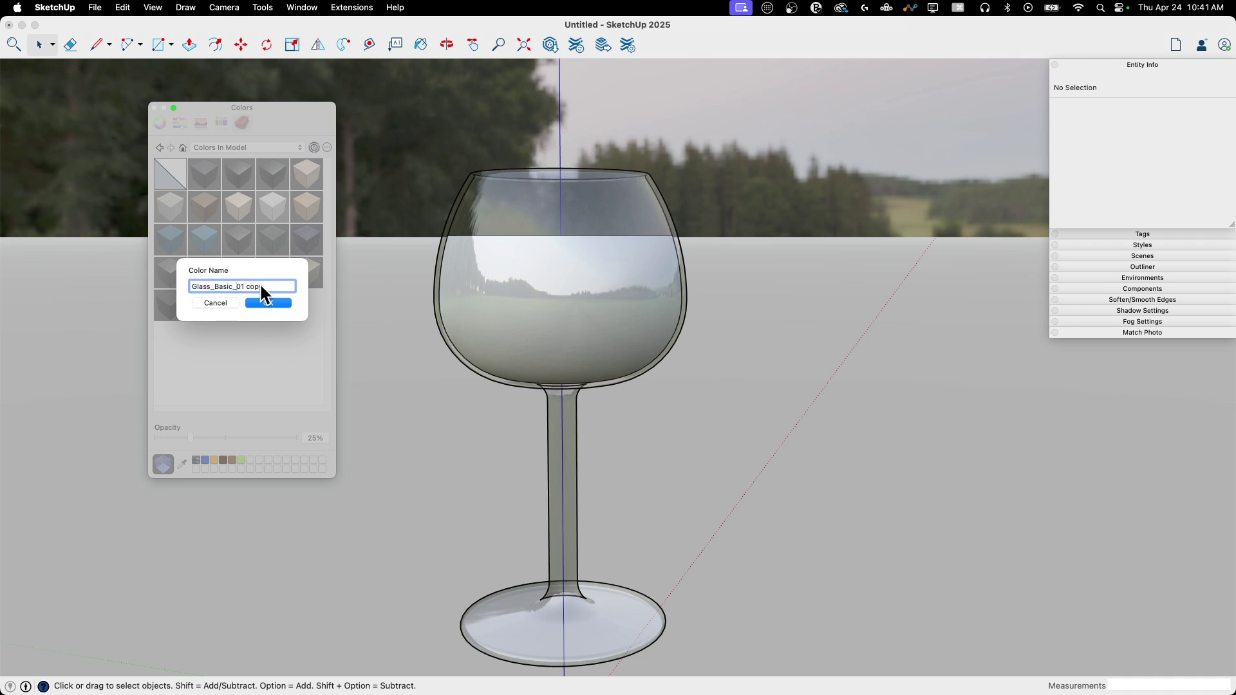
drag(264, 287, 243, 287)
click(283, 303)
Step: Edit the Glass_Basic_Red material to a dark red color with 49% opacity
double_click(270, 306)
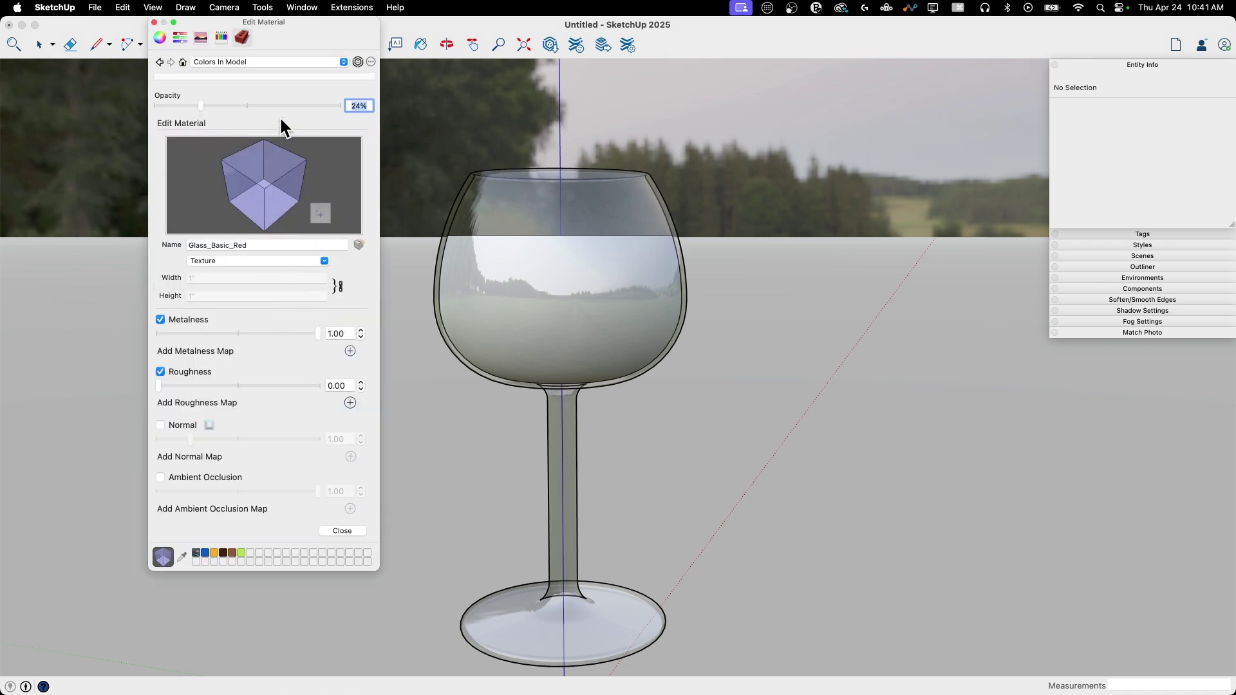
click(158, 39)
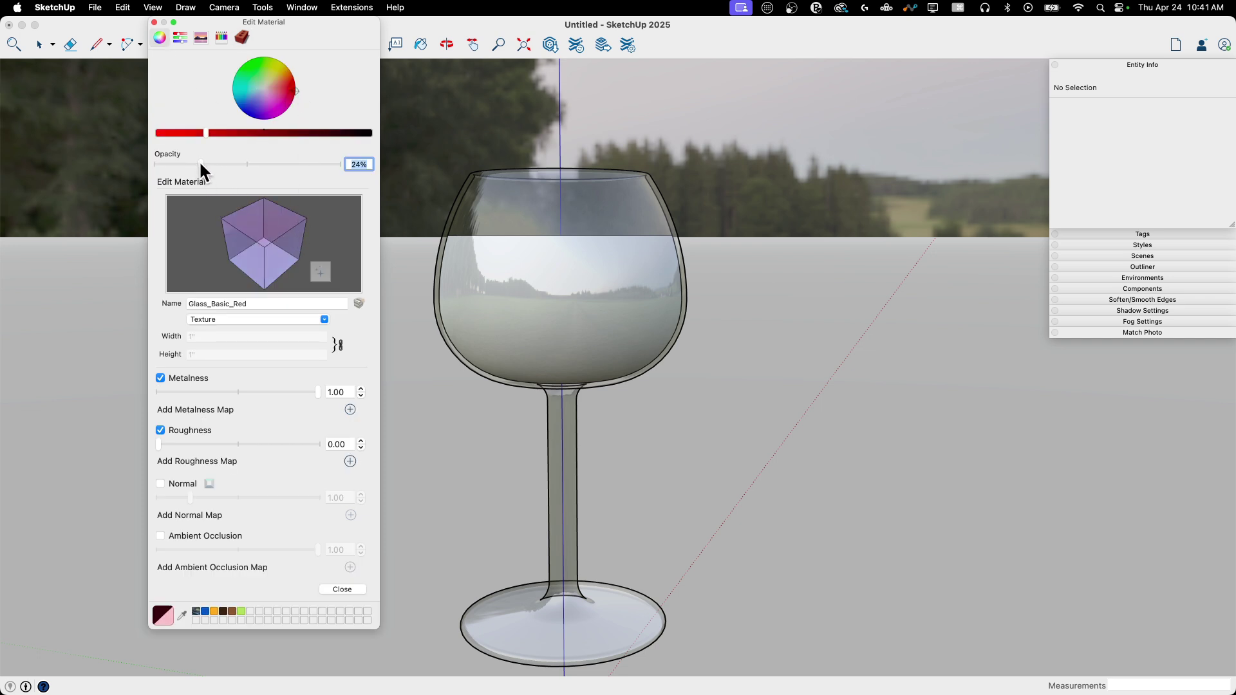
drag(208, 131, 220, 164)
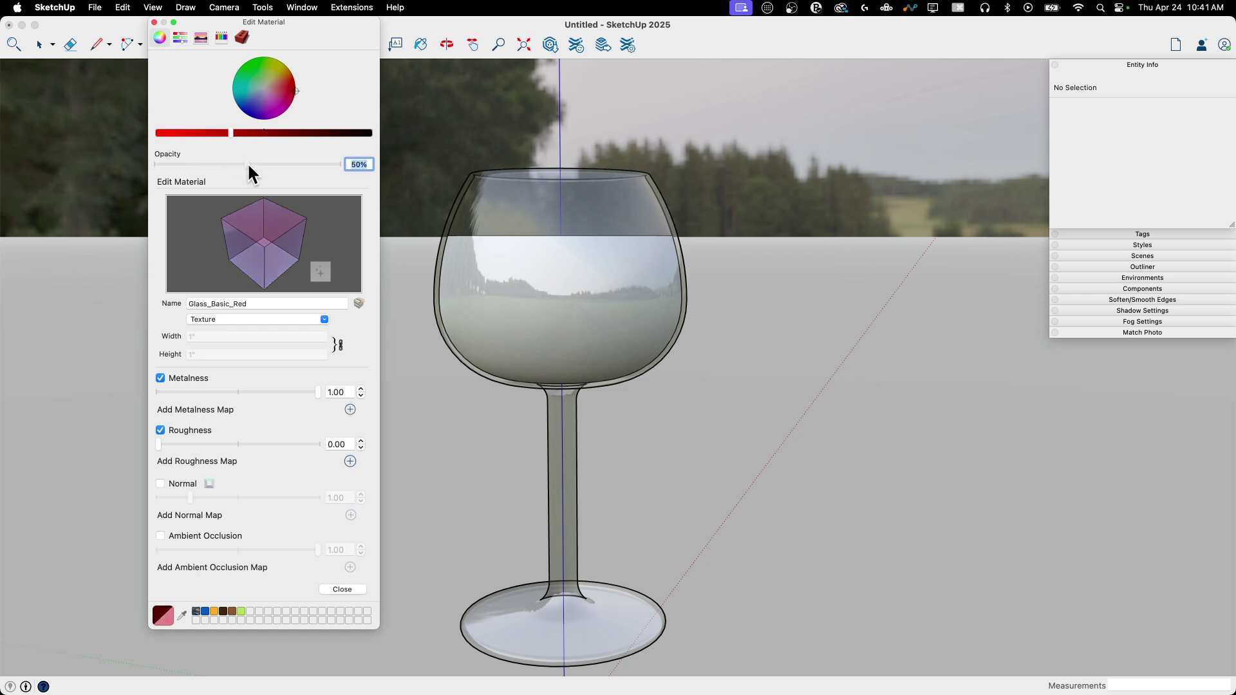
drag(248, 165, 245, 164)
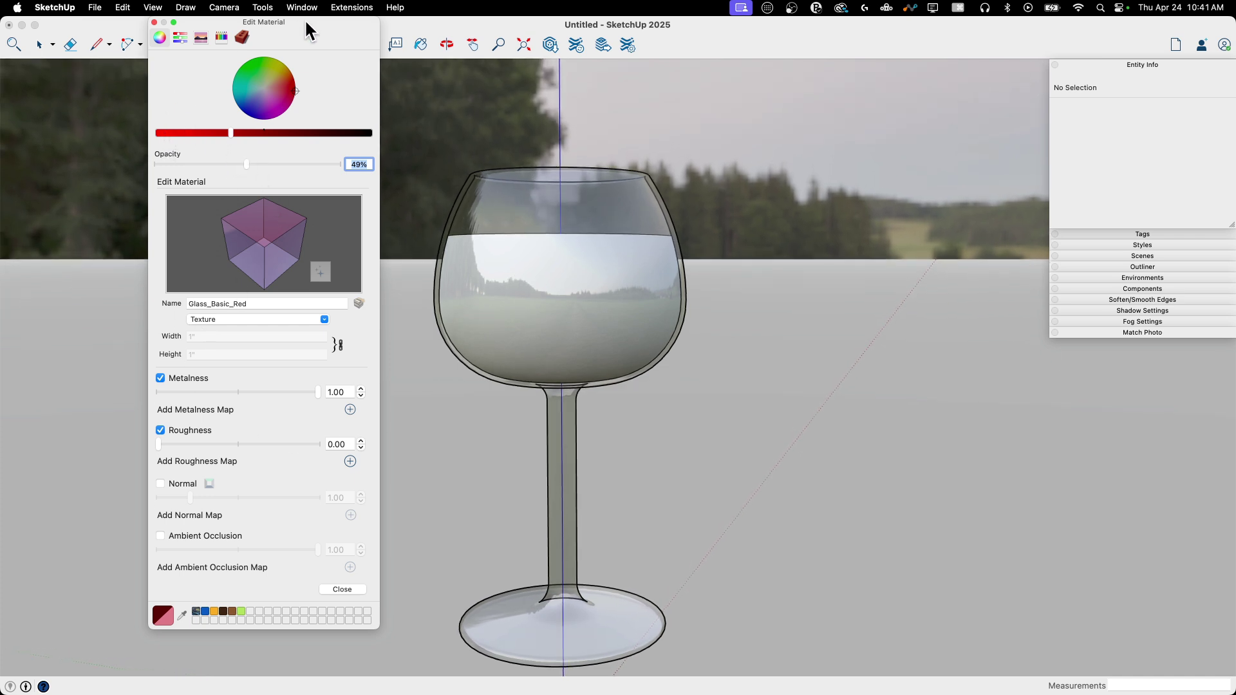
Step: Paint the liquid inside the bowl with the Glass_Basic_Red material
middle_drag(512, 150, 423, 91)
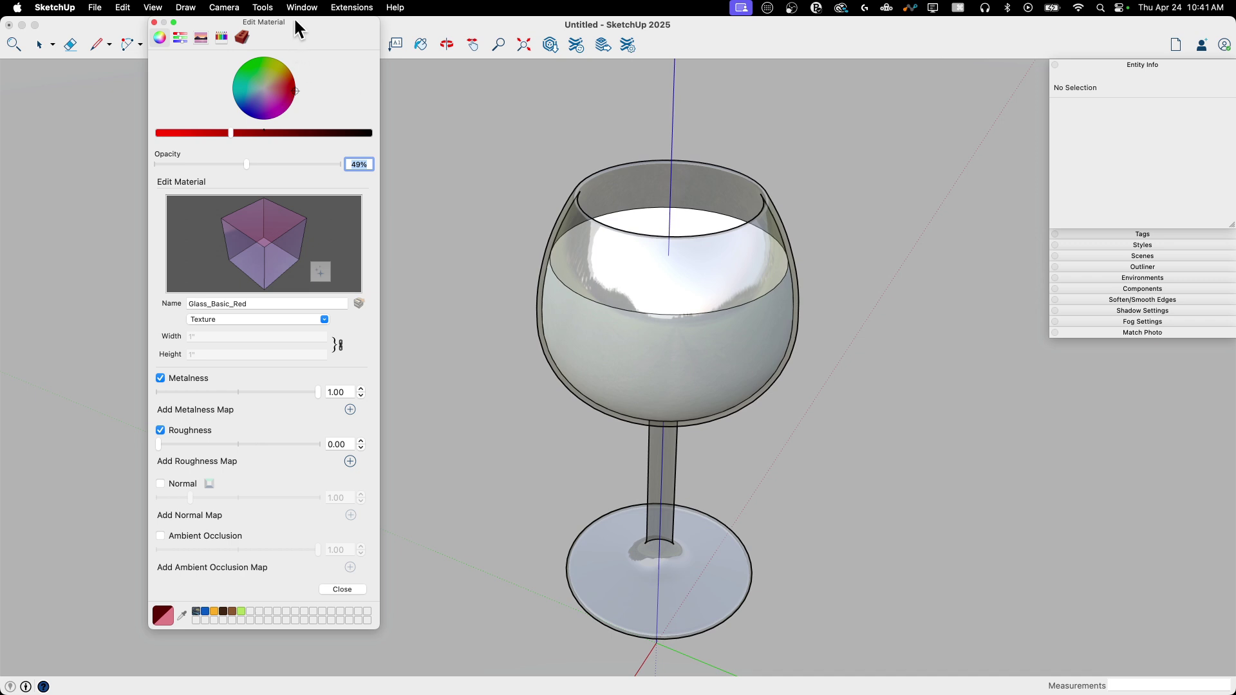
drag(293, 17, 146, 67)
middle_drag(596, 117, 655, 226)
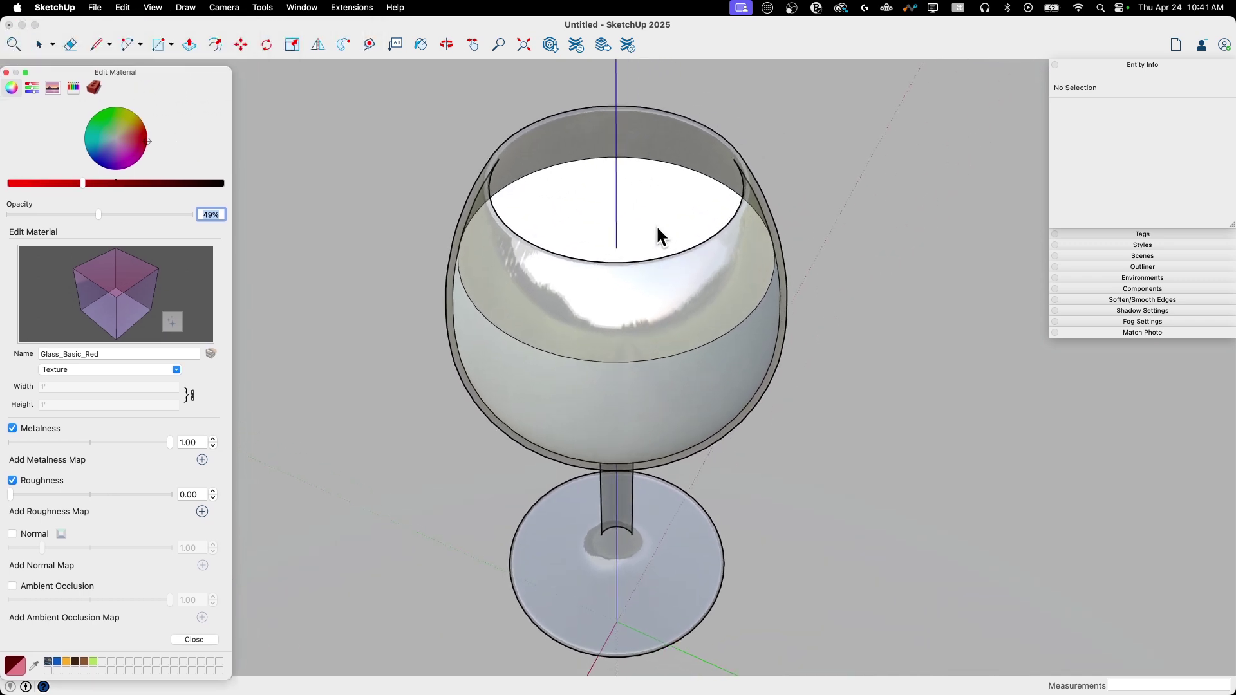
text(b)
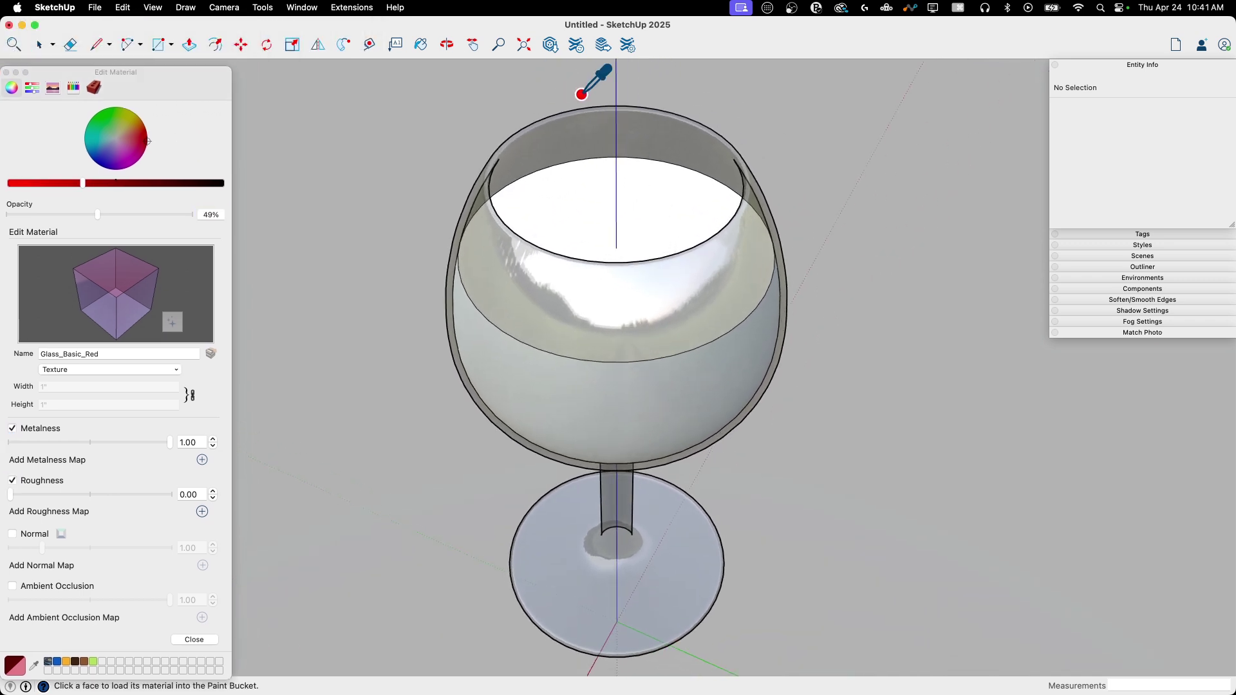
text(b)
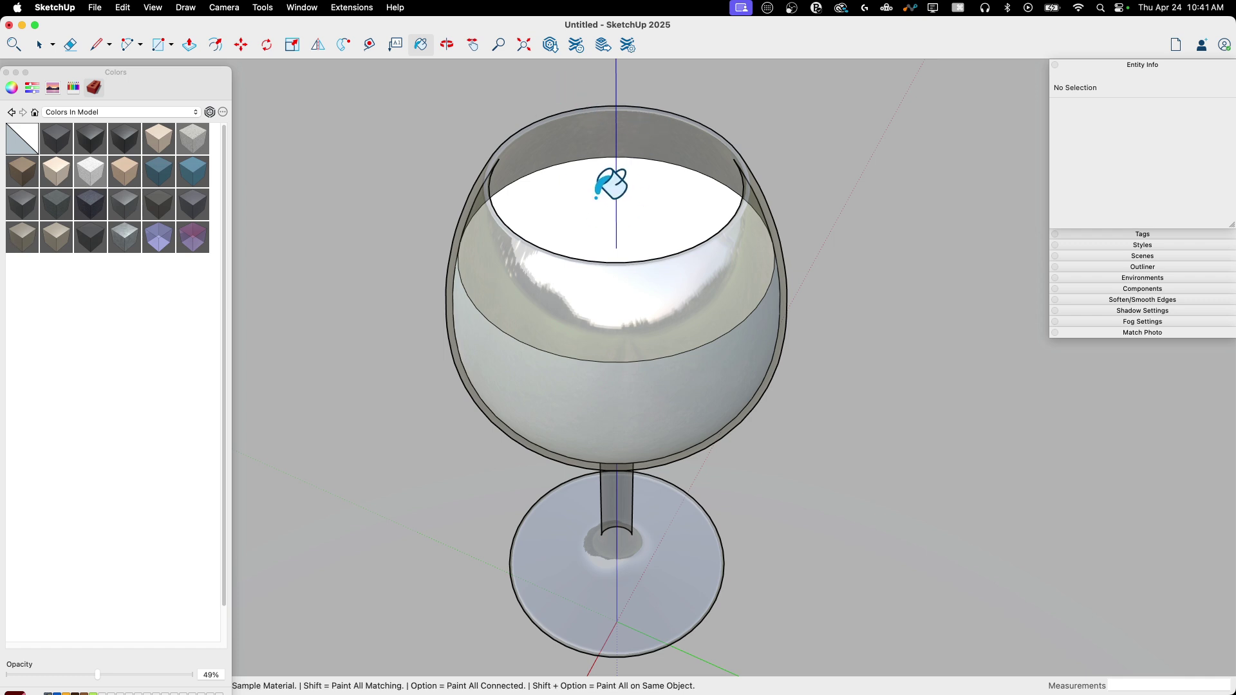
drag(172, 85, 0, 27)
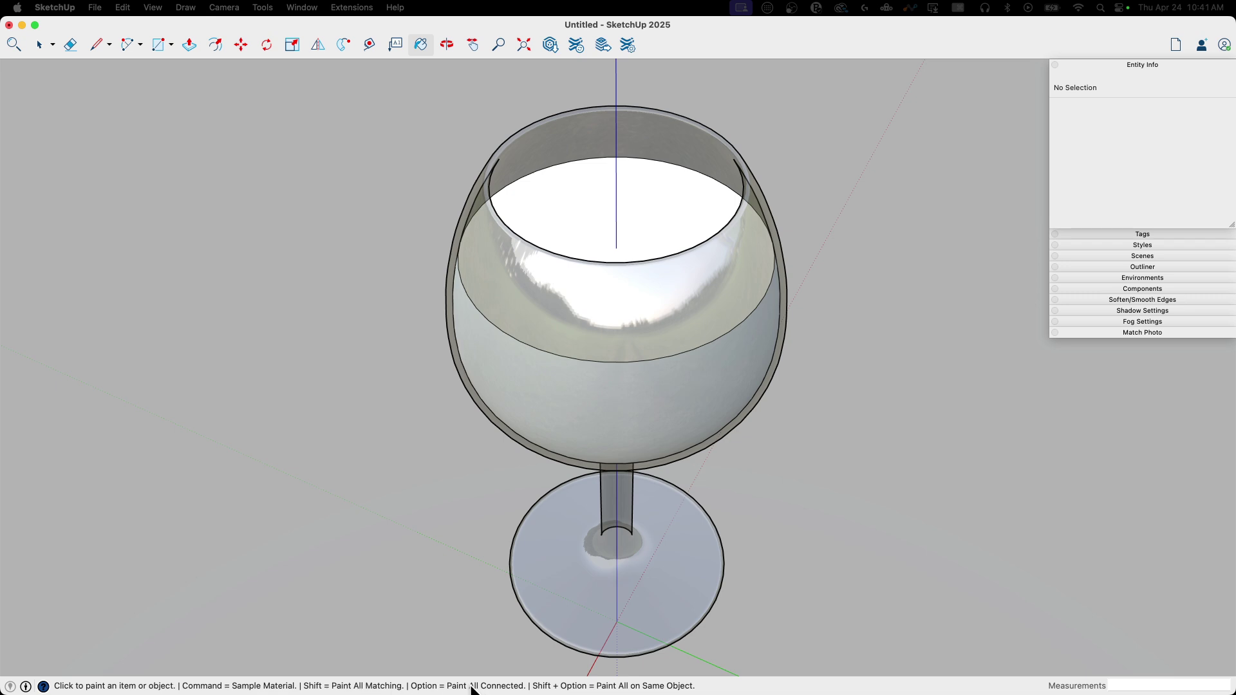
click(555, 210)
middle_drag(835, 290, 616, 373)
Step: Select the whole wine glass, deselect its faces, and hide the remaining edges around the liquid surface
key(space)
scroll(712, 330, down, 6)
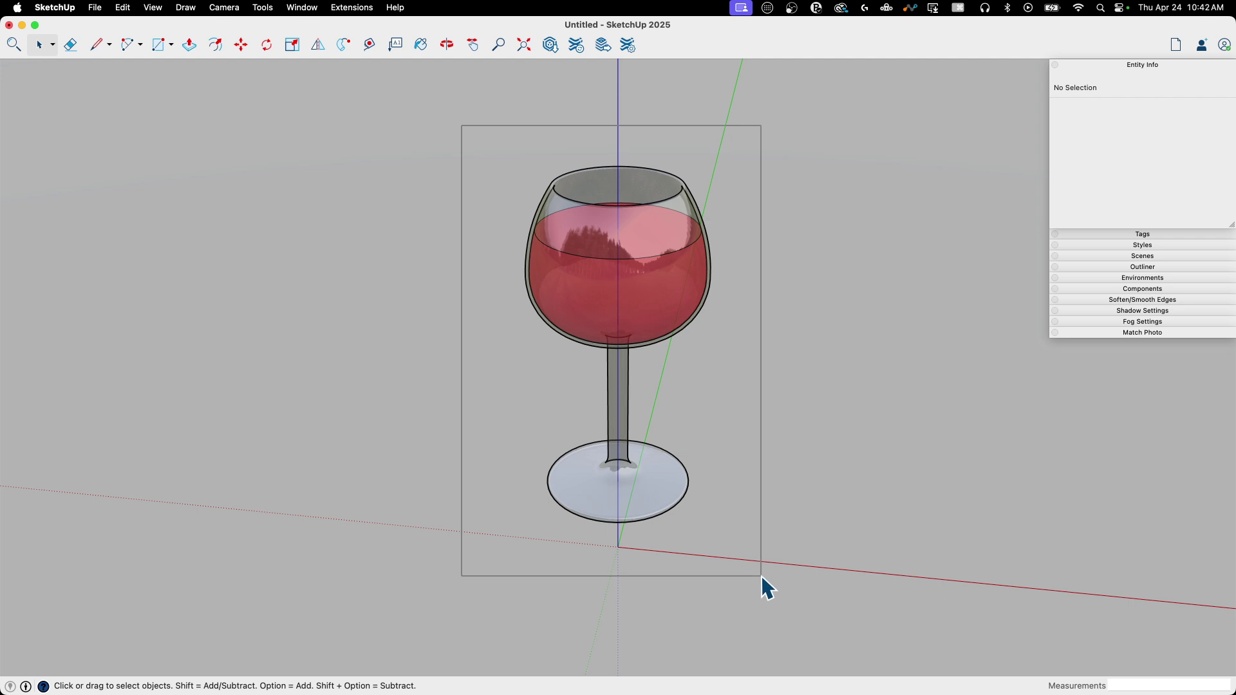
drag(762, 575, 762, 575)
right_click(662, 283)
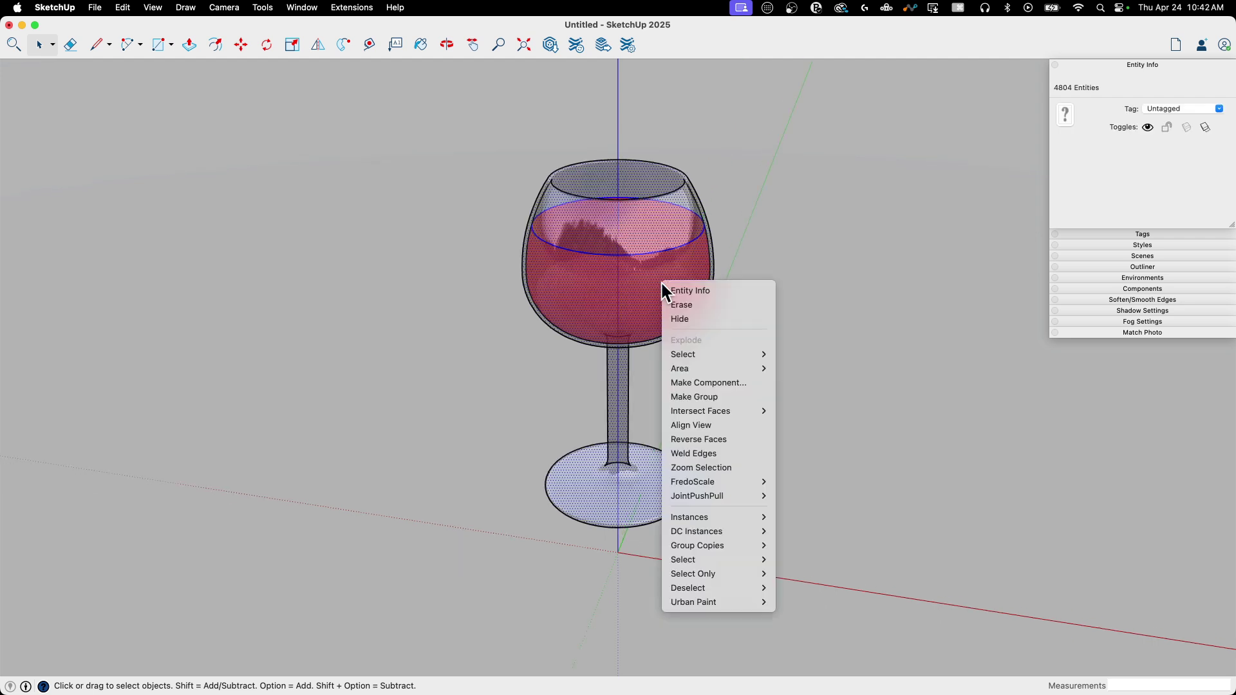
mouse_move(710, 586)
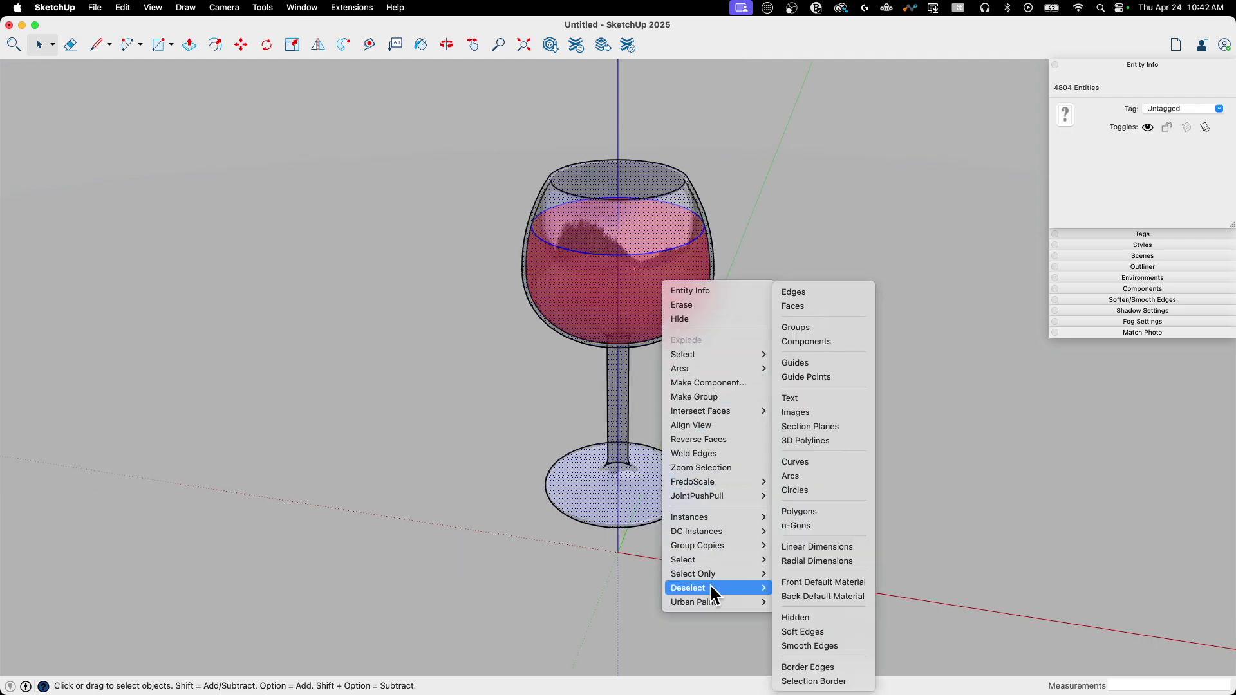
click(813, 306)
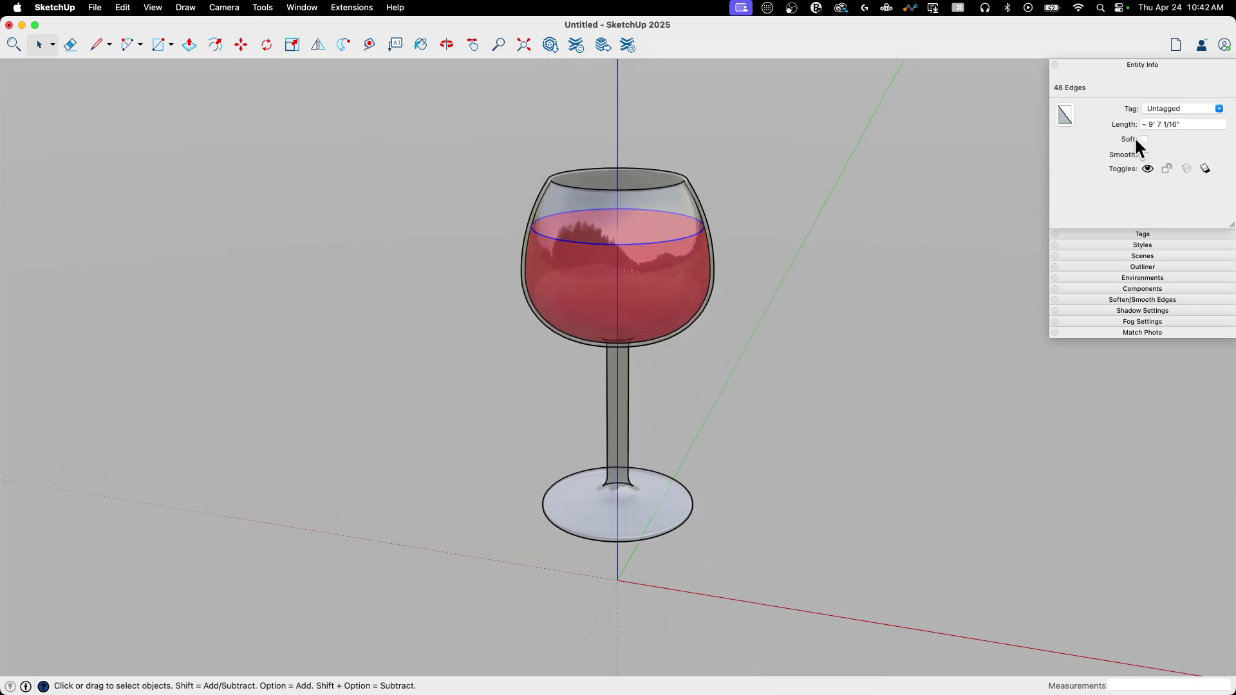
click(1147, 168)
scroll(709, 160, up, 5)
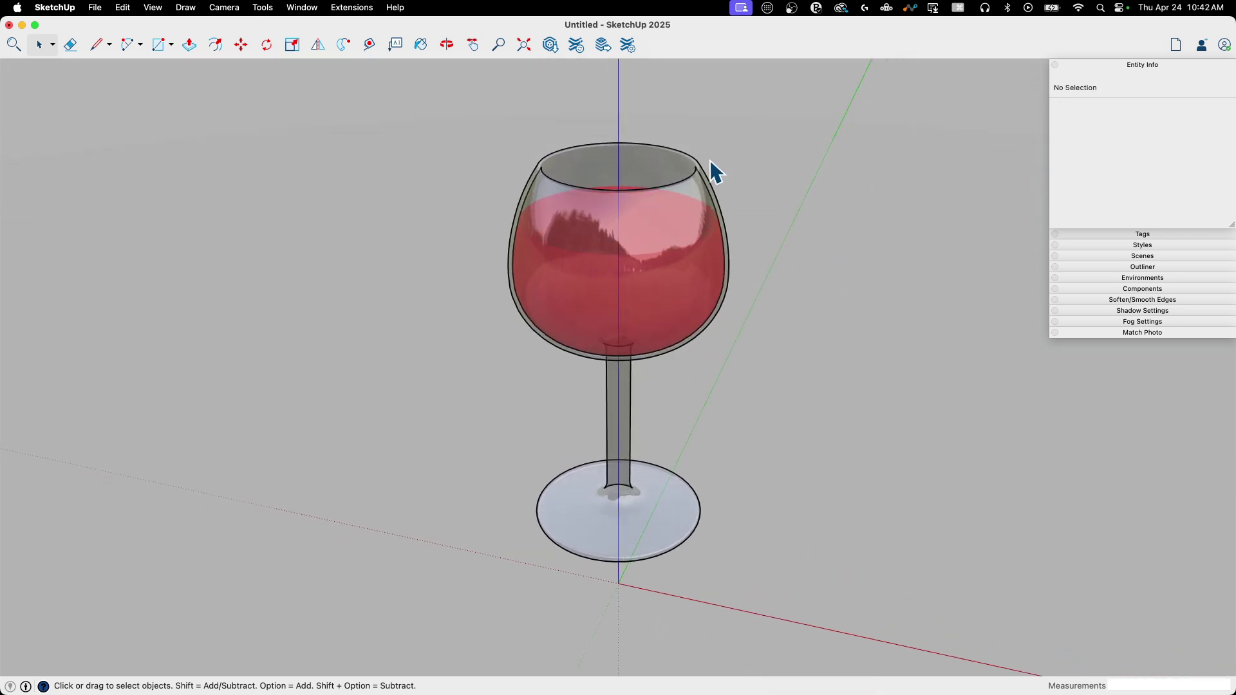
Step: Turn off Profiles in the current style's edge settings so the glass loses its heavy outlines
middle_drag(651, 277, 1029, 283)
click(1156, 245)
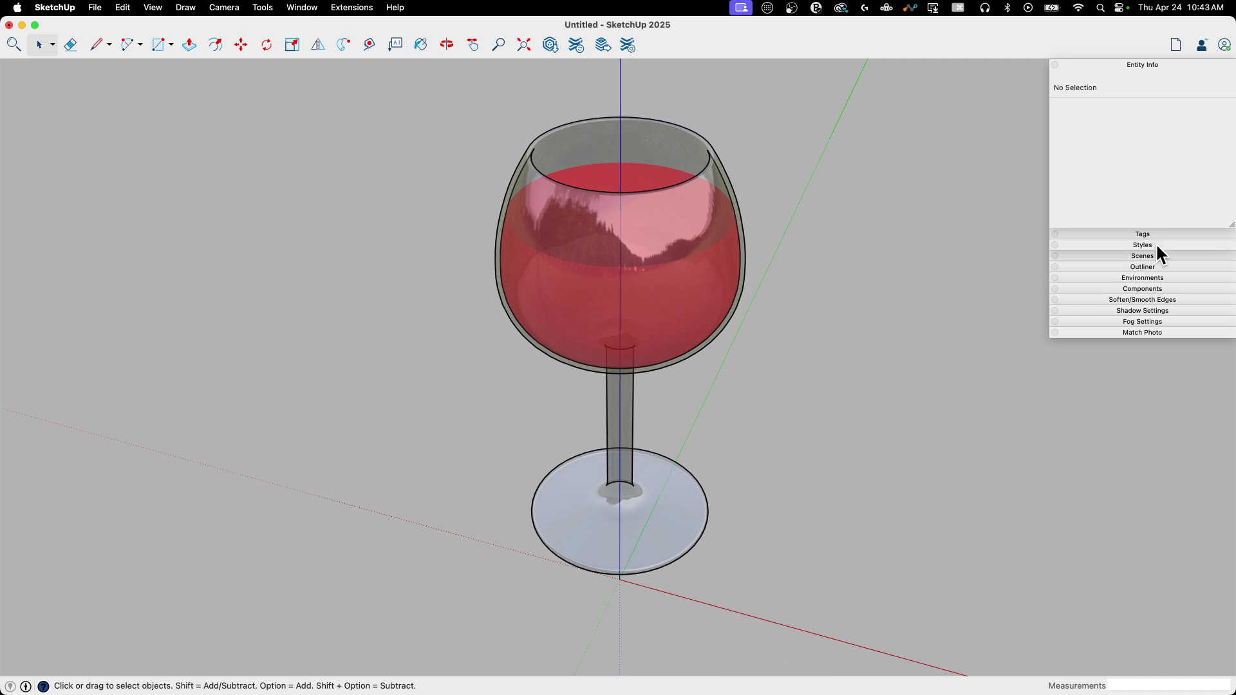
click(1147, 314)
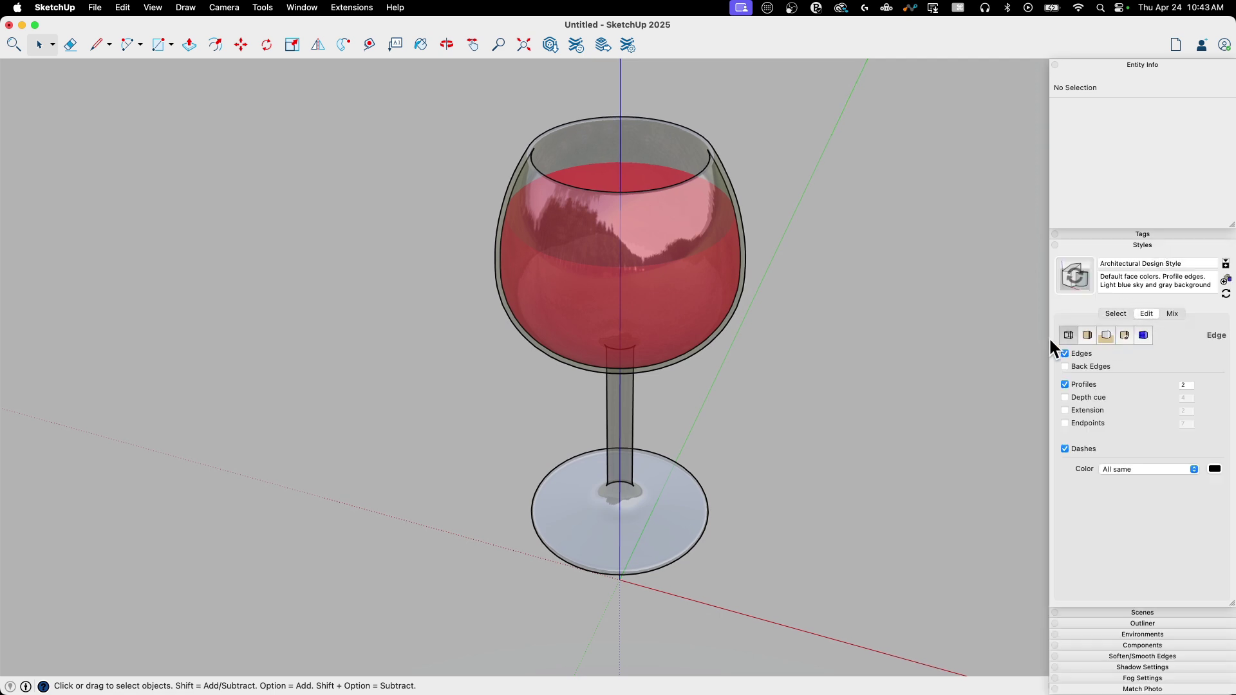
click(1065, 384)
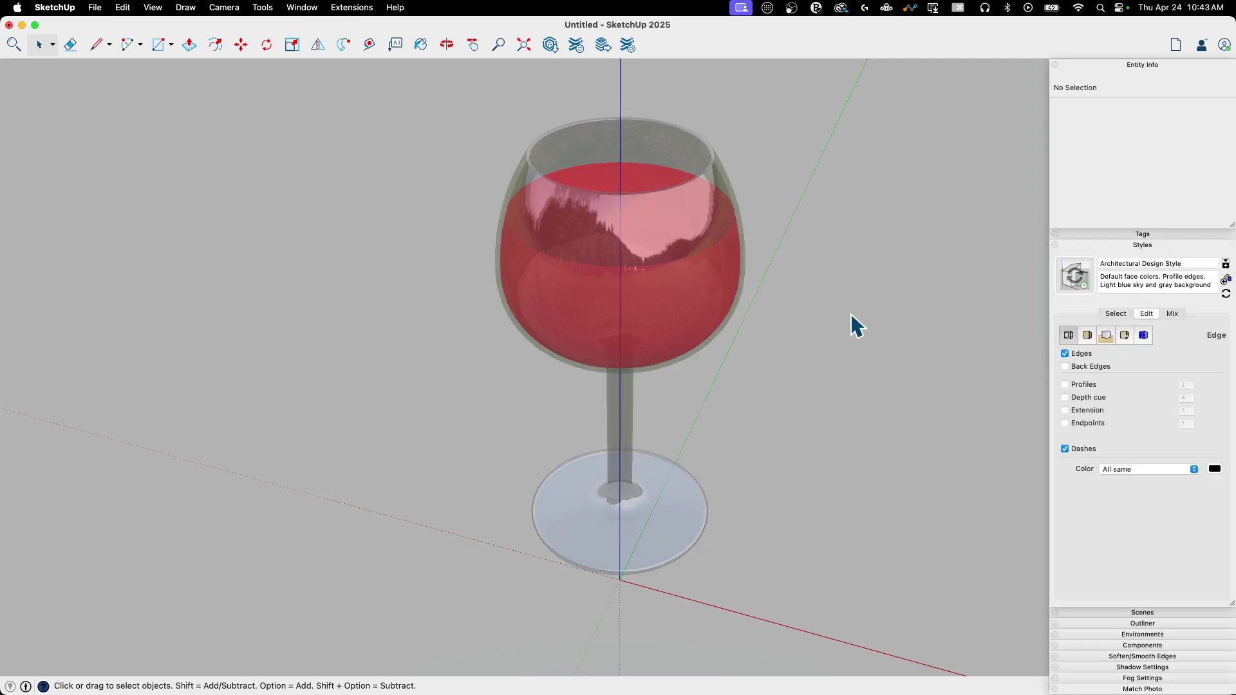
middle_drag(811, 220, 844, 322)
scroll(830, 309, up, 2)
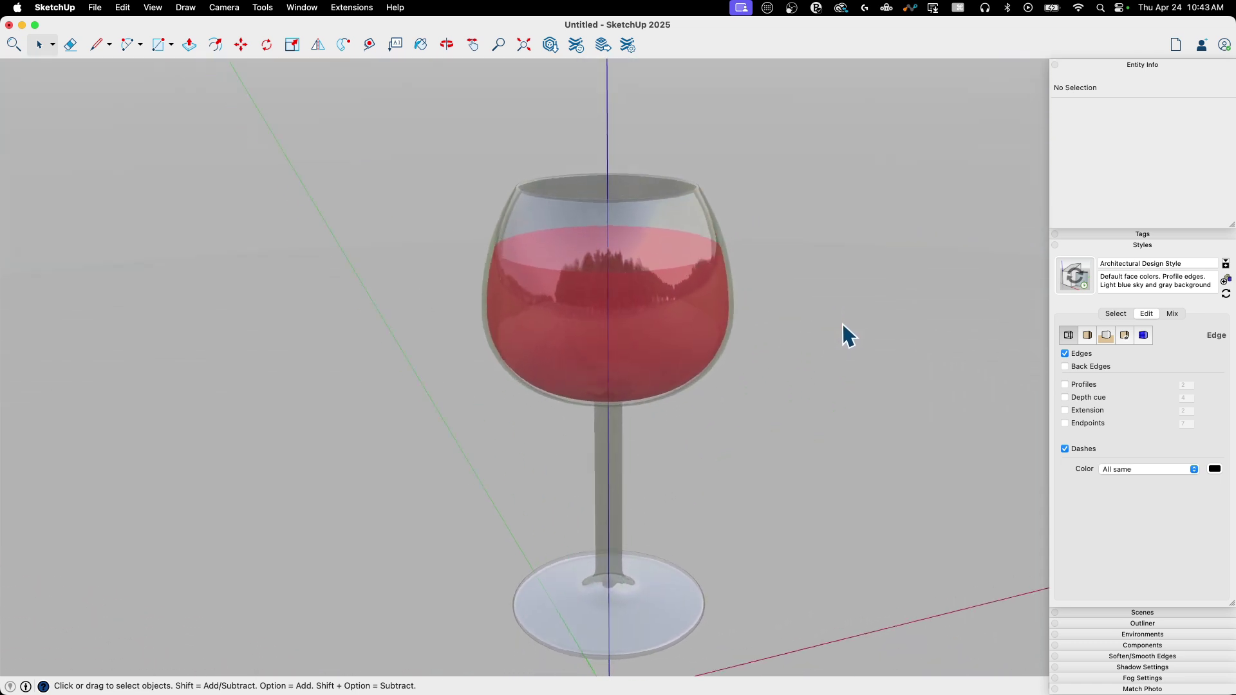
Step: Select the entire wine glass, move it away from the origin, and clear the selection
scroll(602, 296, down, 2)
drag(752, 551, 750, 554)
key(m)
middle_drag(740, 562, 702, 519)
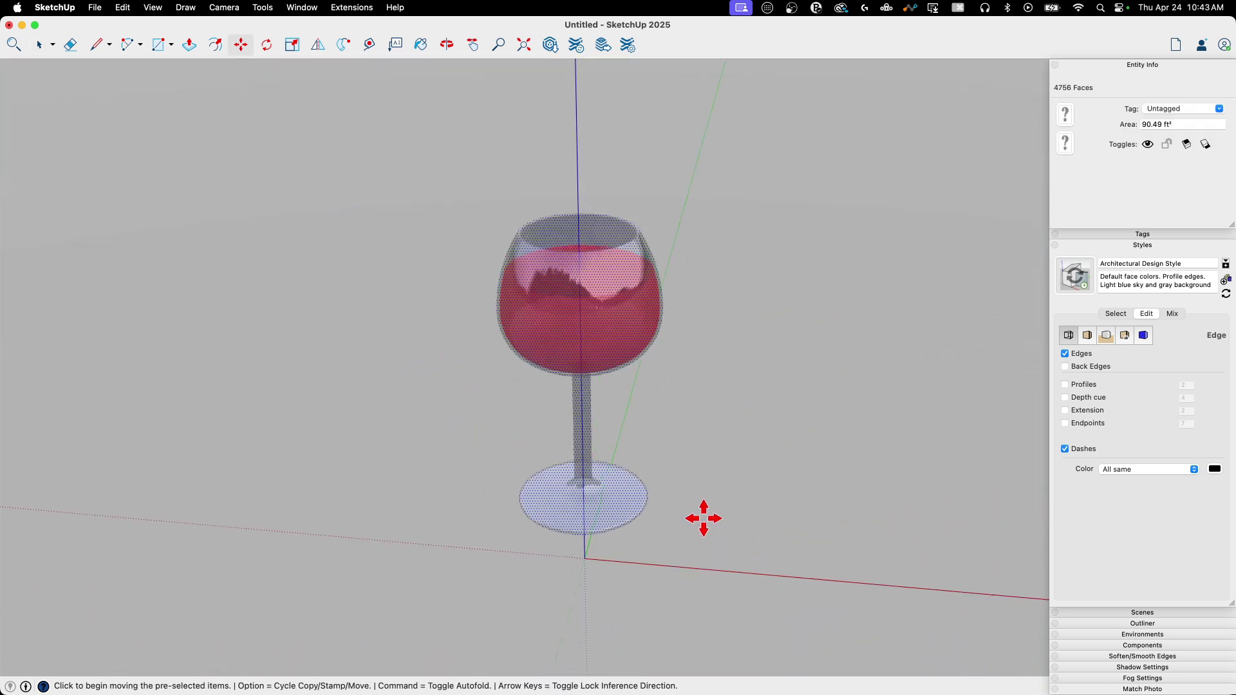
click(684, 472)
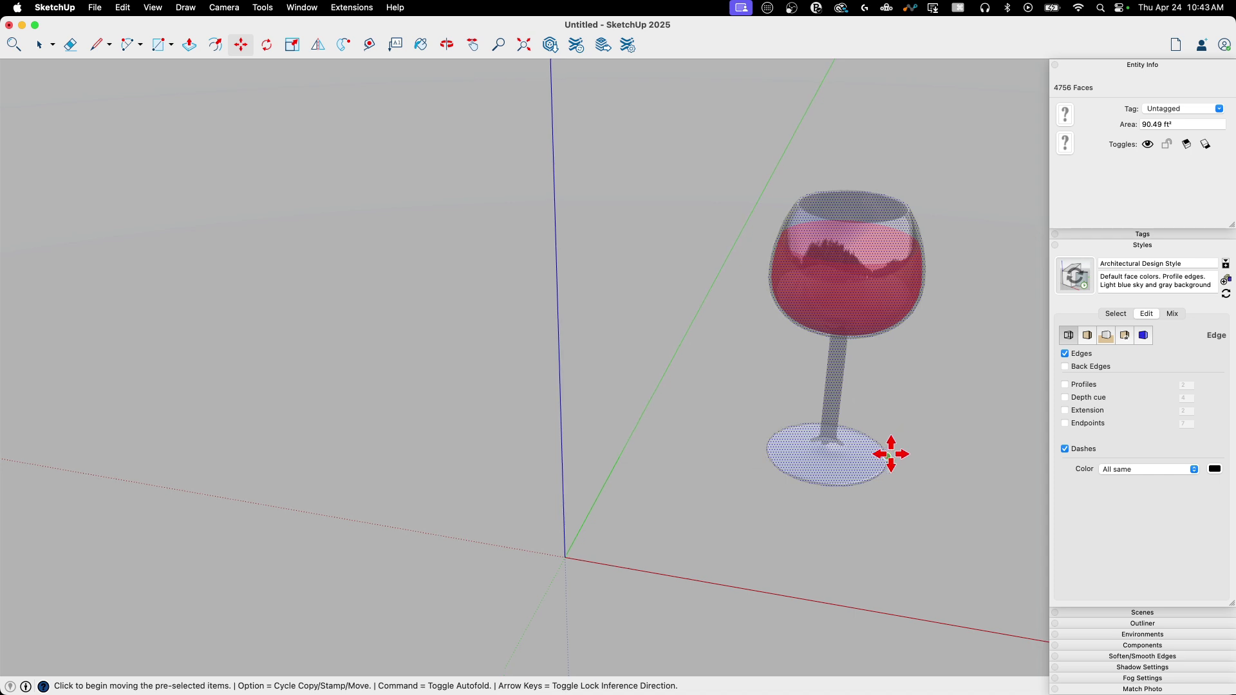
key(space)
click(888, 515)
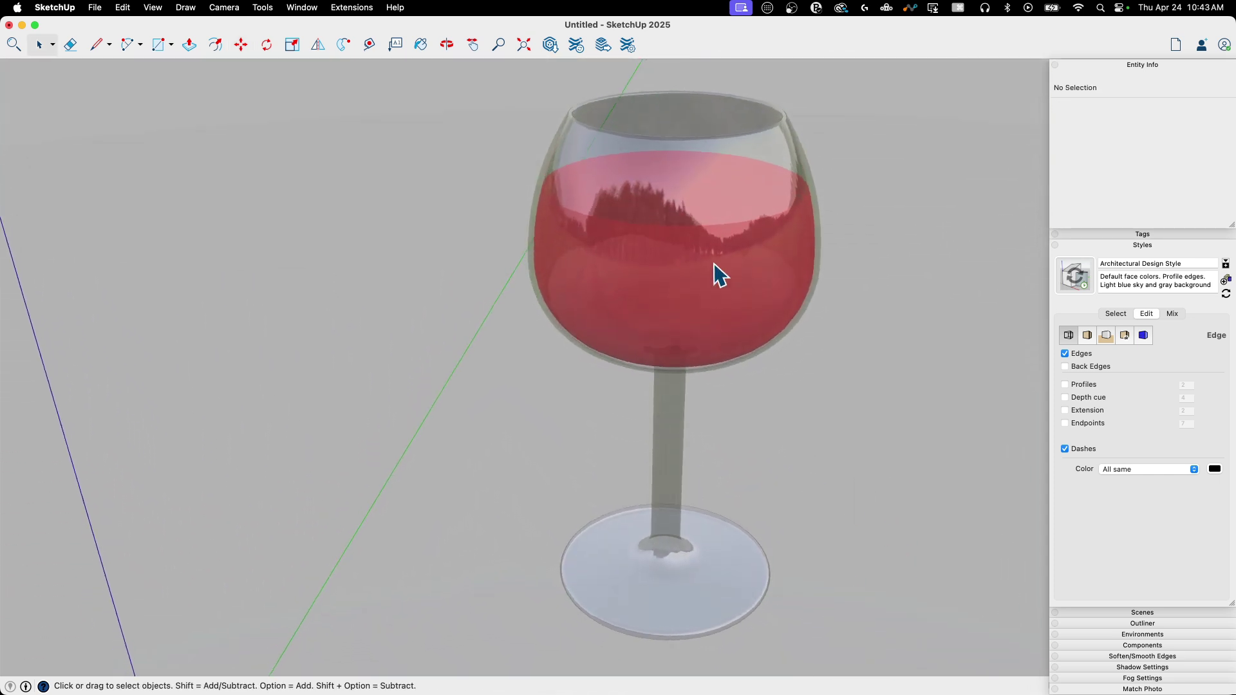
Step: Collapse the Entity Info and Styles settings and orbit around the finished glass of red wine
middle_drag(718, 275, 1102, 93)
click(1121, 65)
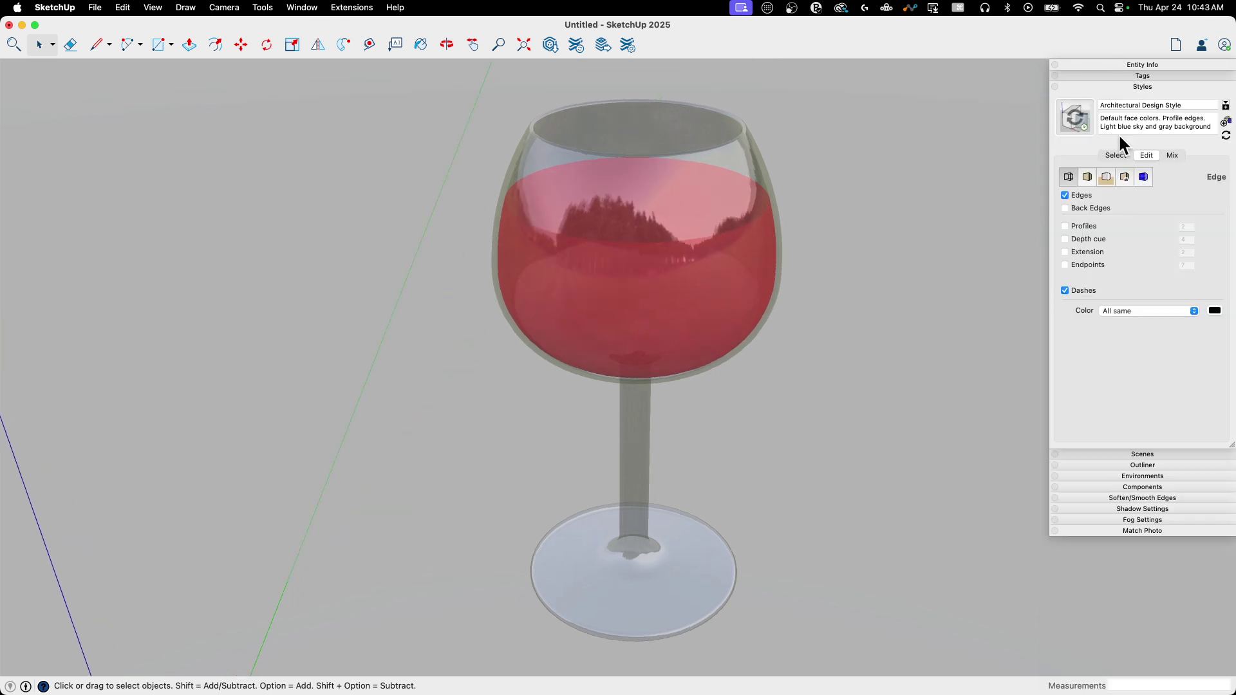
click(1125, 85)
middle_drag(848, 241, 429, 193)
middle_drag(513, 86, 634, 544)
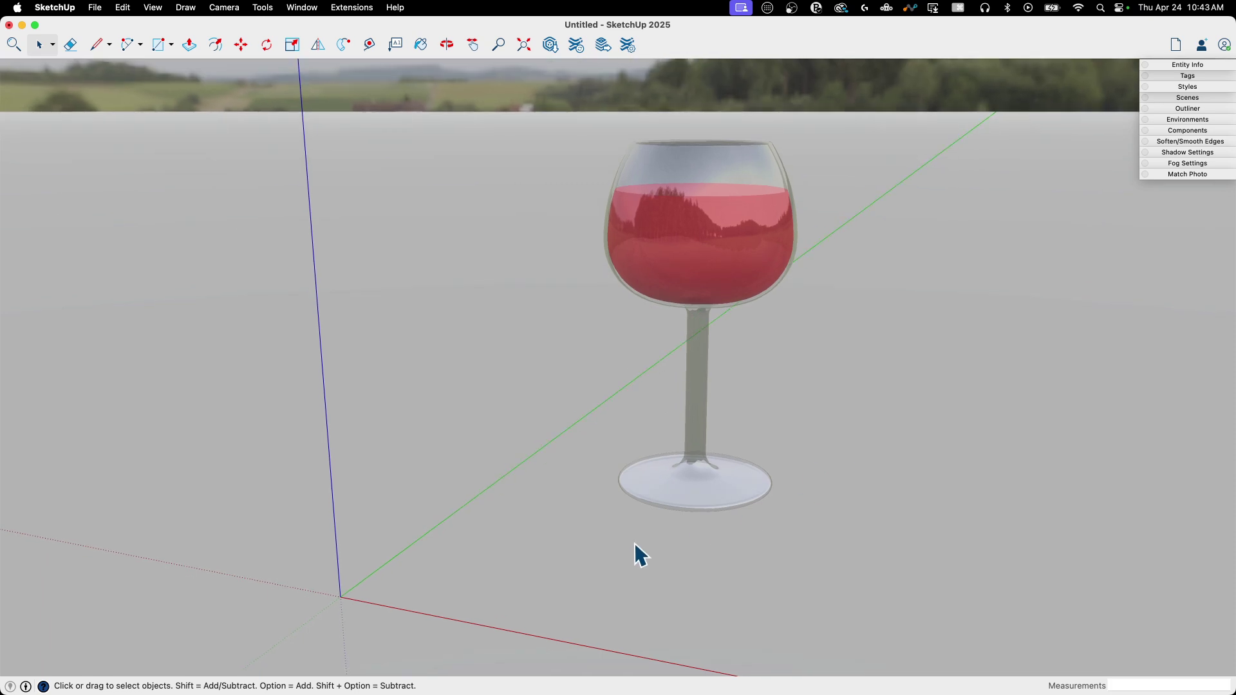